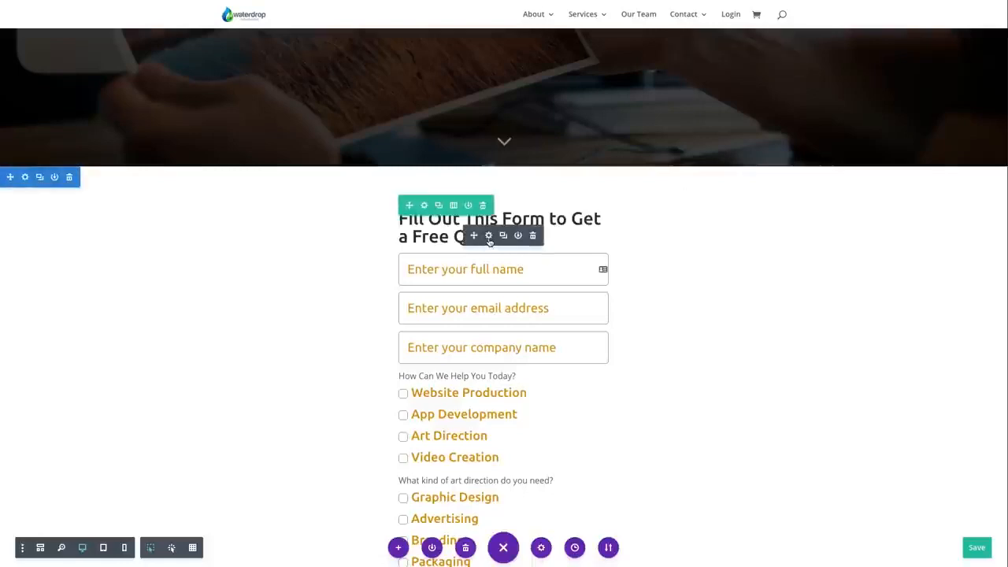
# Replace the existing form and its row below the hero section with an empty single-column row
pyautogui.click(532, 235)
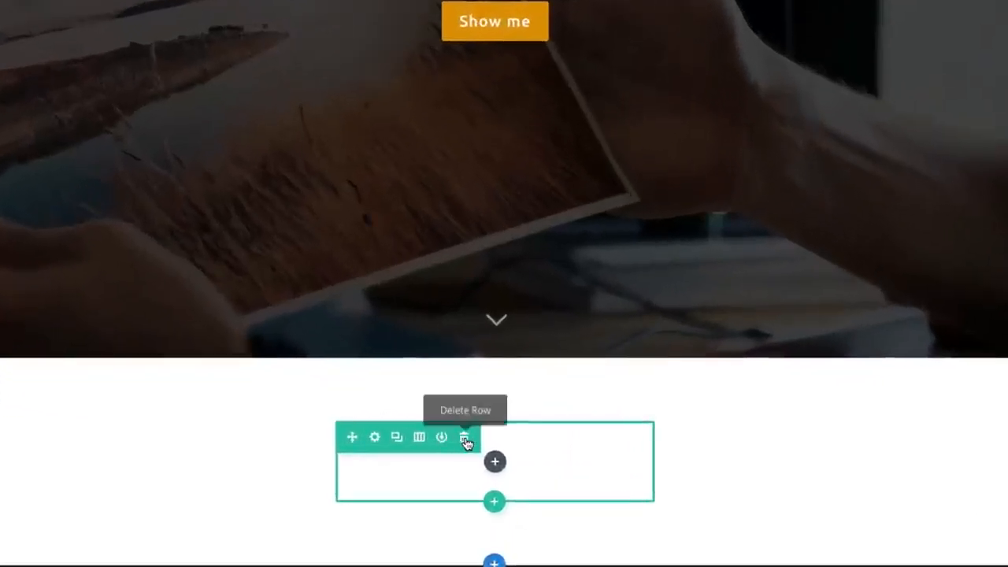
pyautogui.click(466, 443)
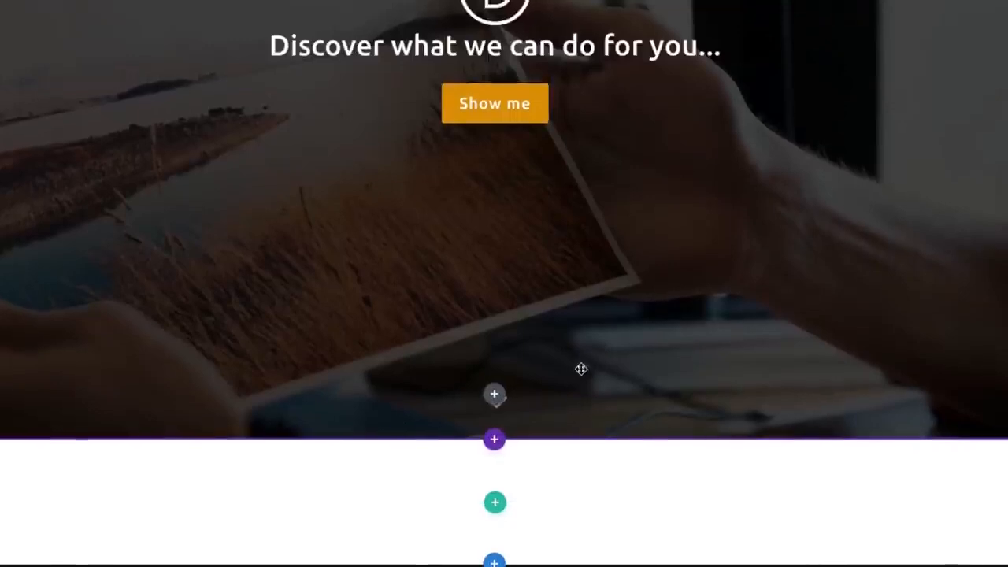
pyautogui.click(496, 506)
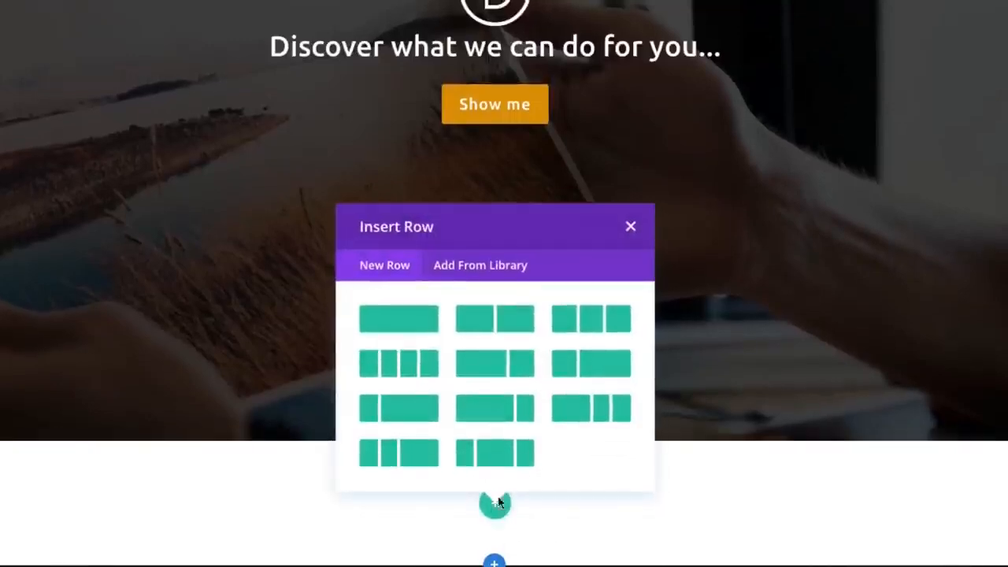
pyautogui.click(411, 324)
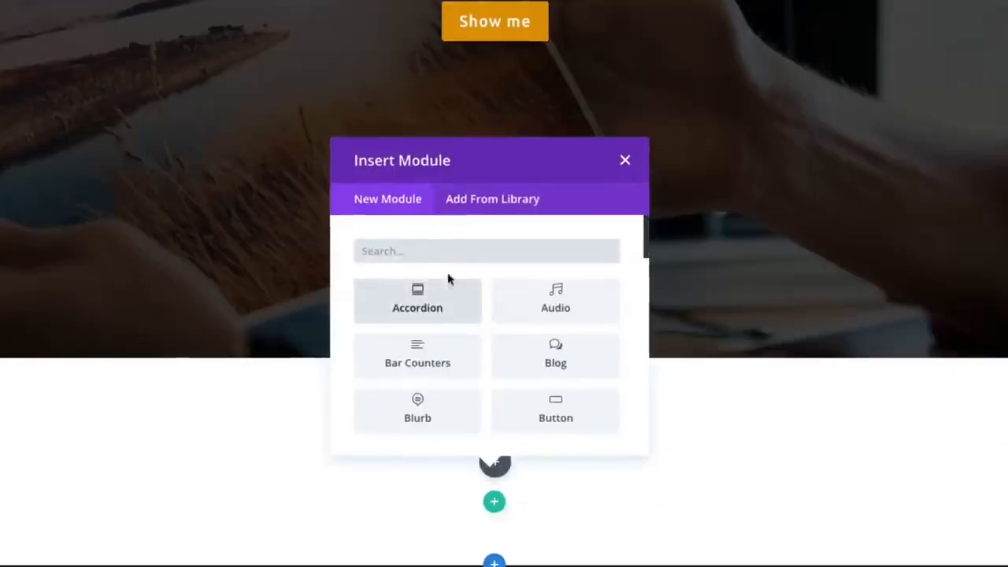
# Find the Contact Form module and insert it into the new row
pyautogui.write('co')
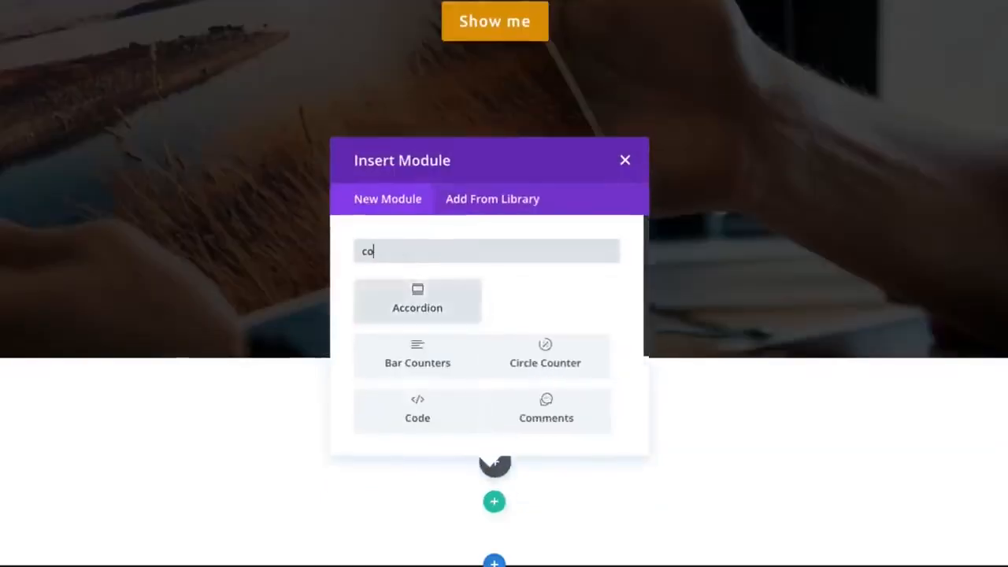
pyautogui.write('ntact')
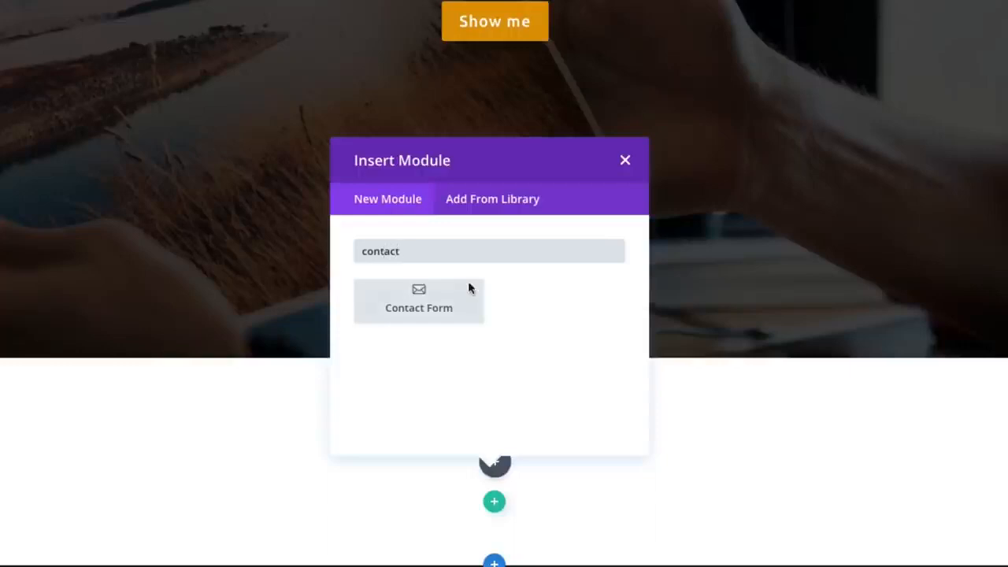
pyautogui.click(448, 317)
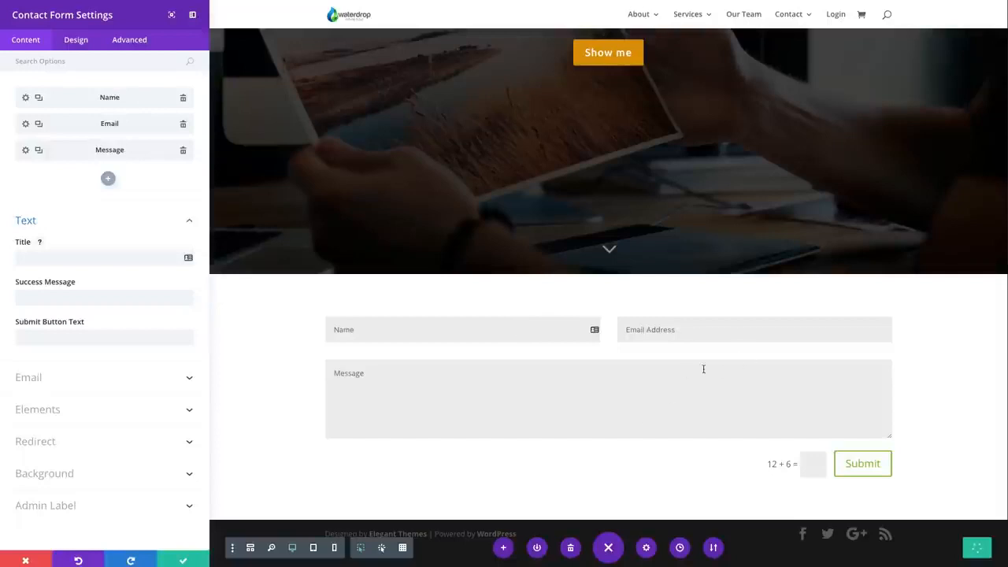
# Add a new field to the contact form with the field ID Company and the title Company
pyautogui.click(109, 179)
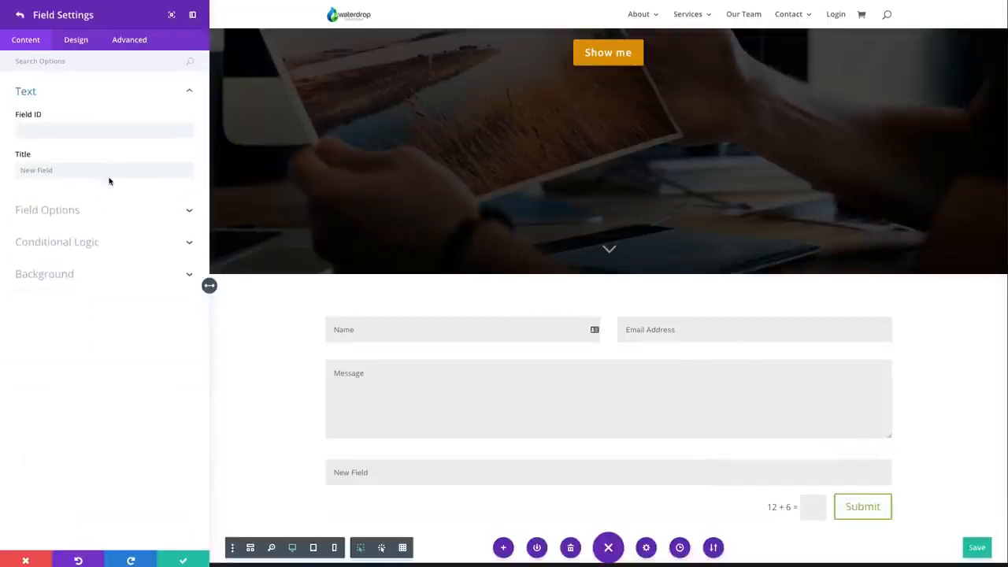
pyautogui.click(101, 133)
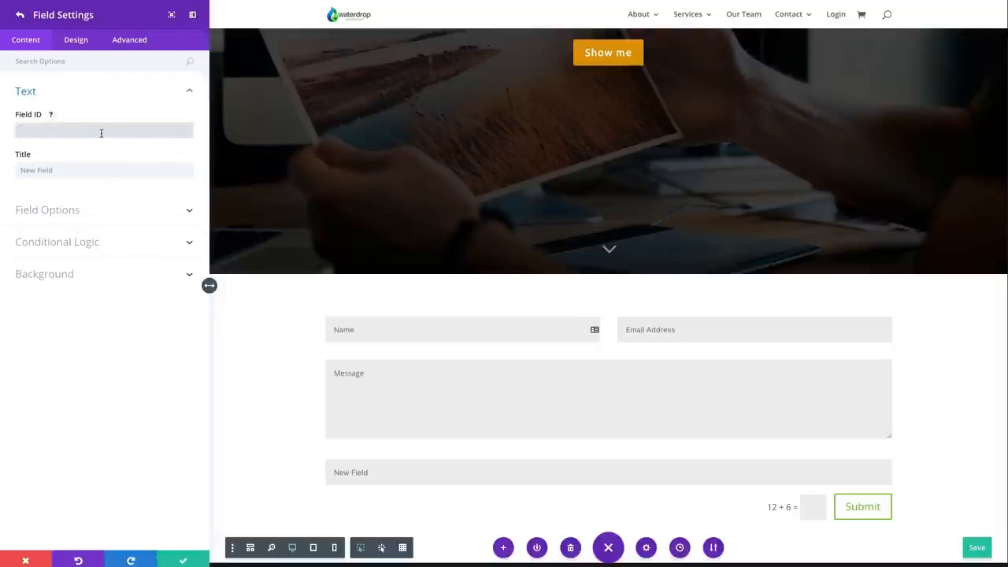
pyautogui.write('Company')
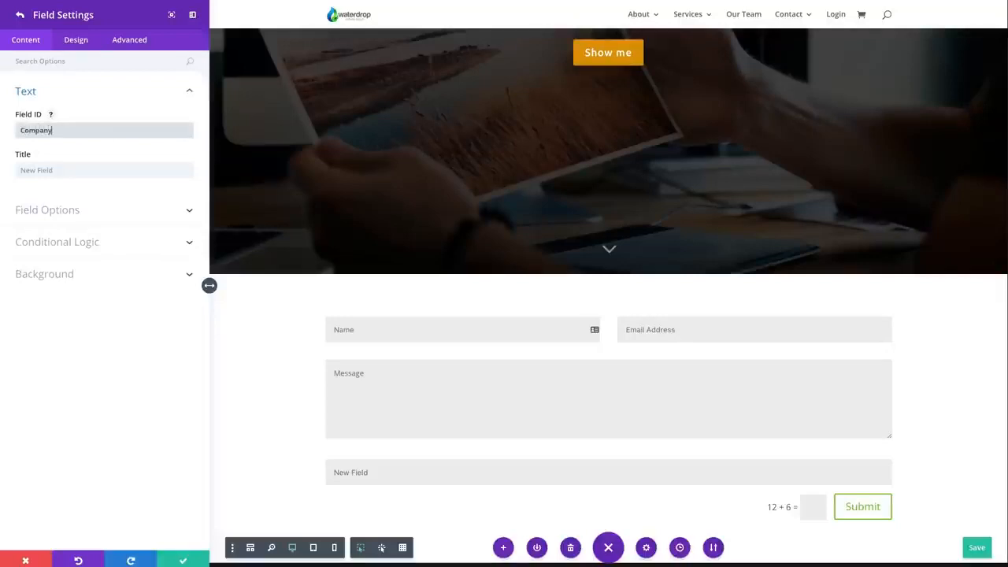
pyautogui.press('Tab')
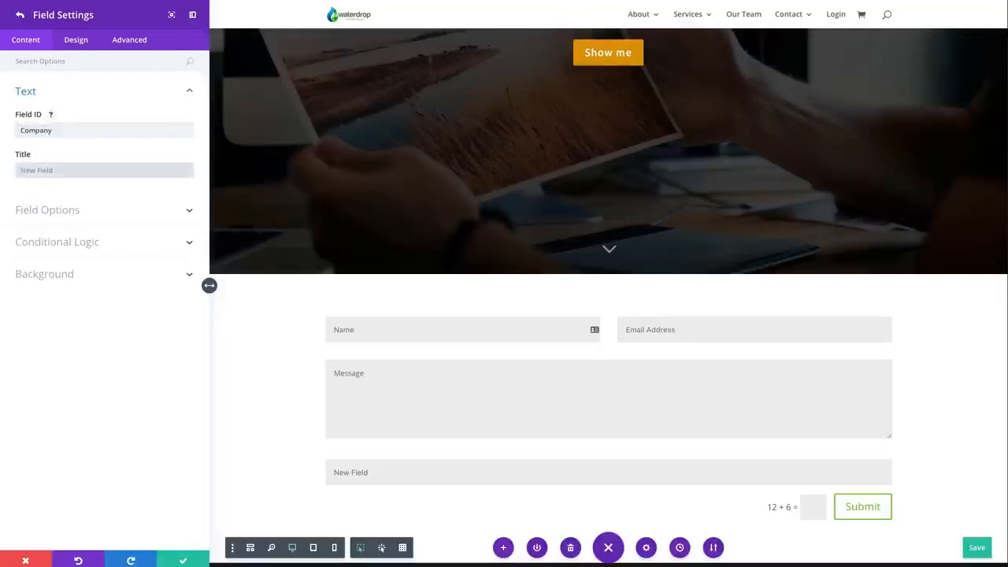
pyautogui.write('Company')
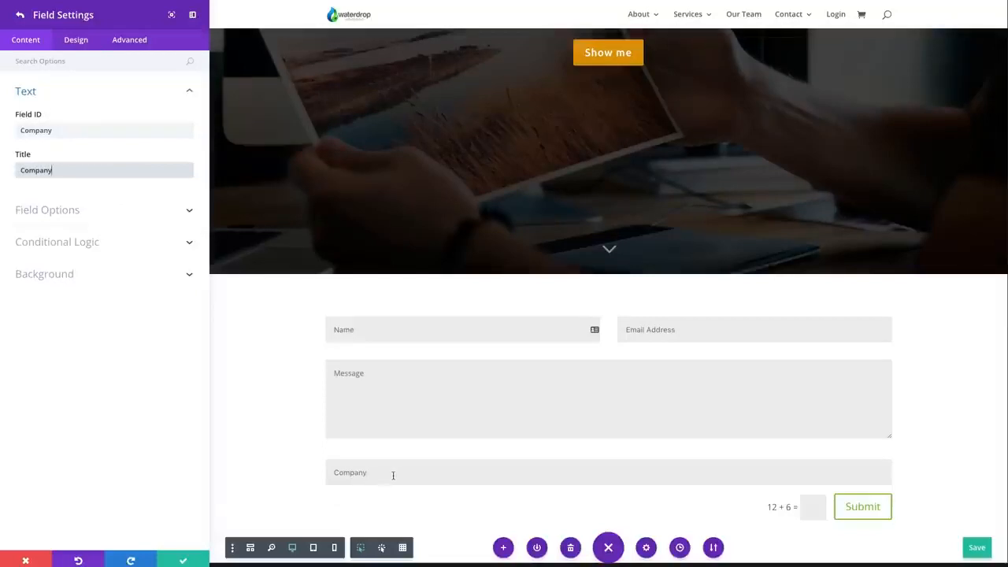
# Review the Company field's type and allowed symbols choices, selecting Input Field and All
pyautogui.click(87, 217)
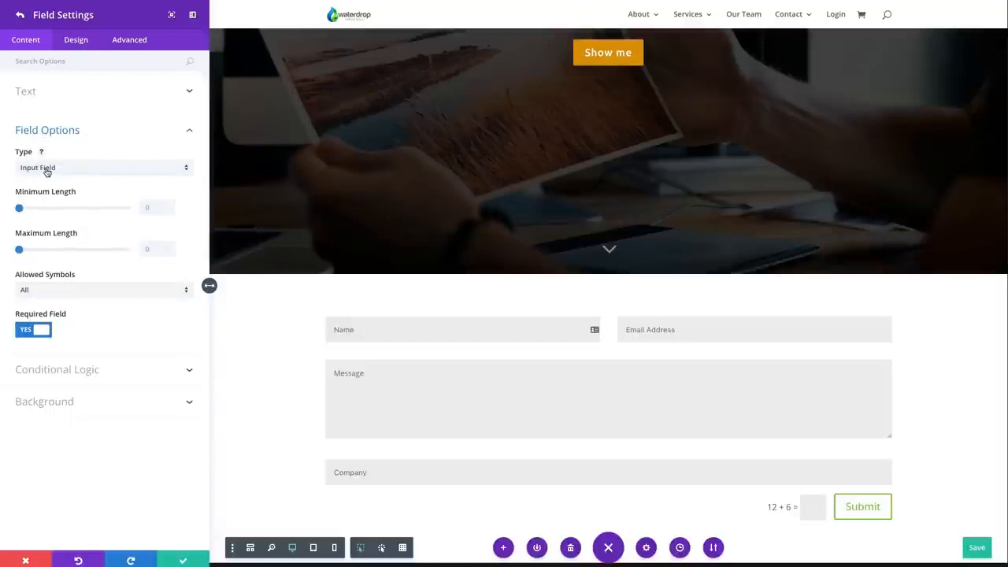
pyautogui.click(48, 169)
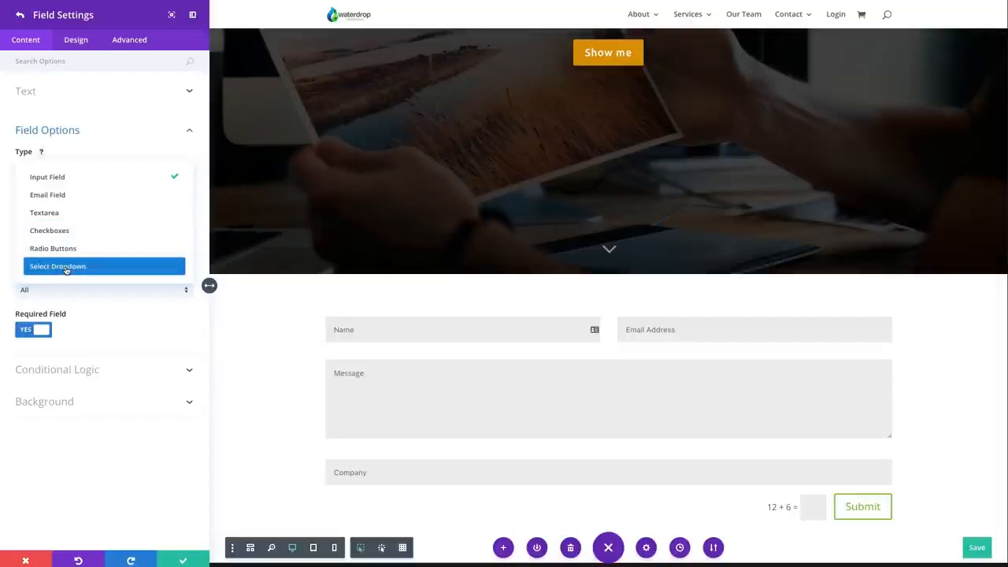
pyautogui.click(99, 178)
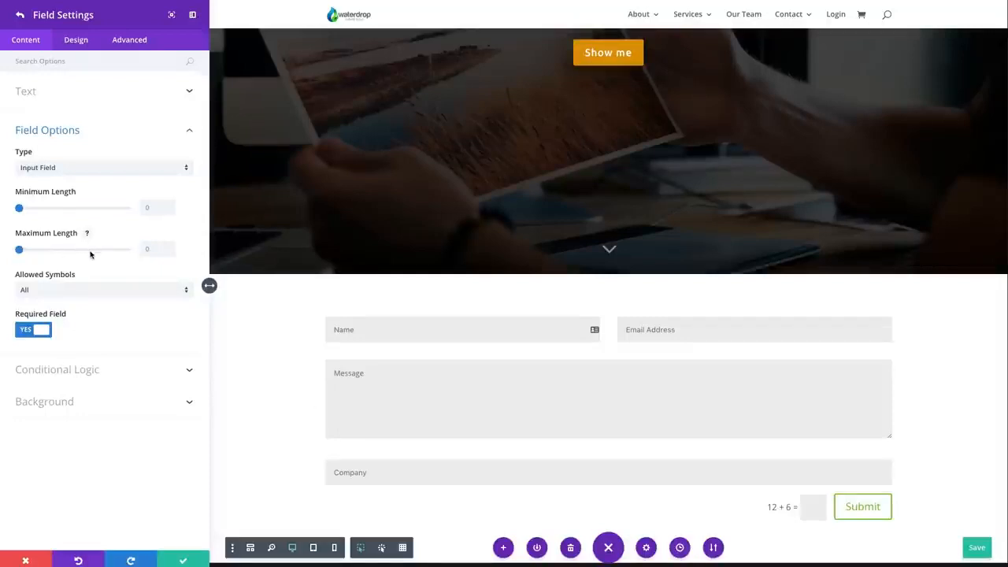
pyautogui.click(50, 292)
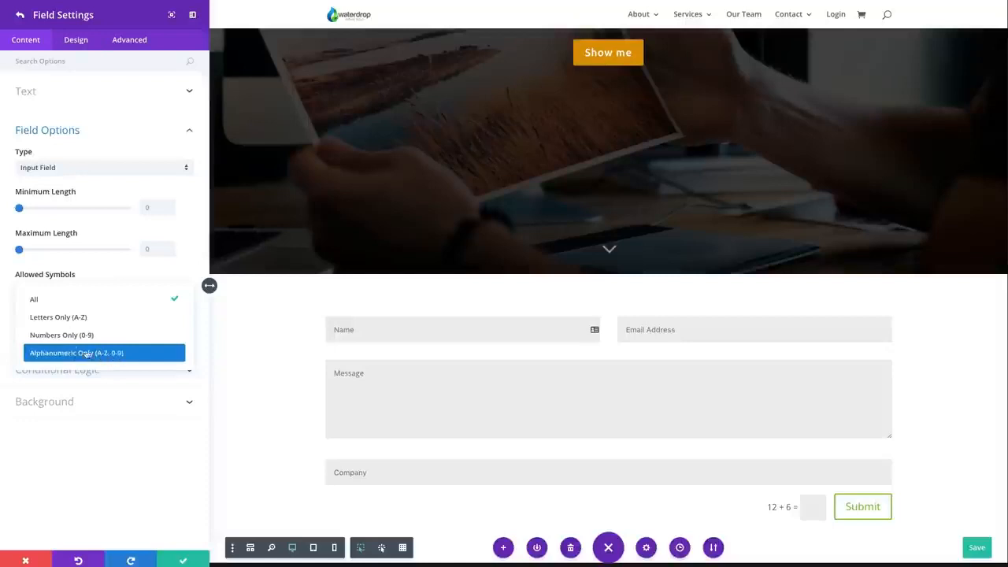
pyautogui.click(59, 299)
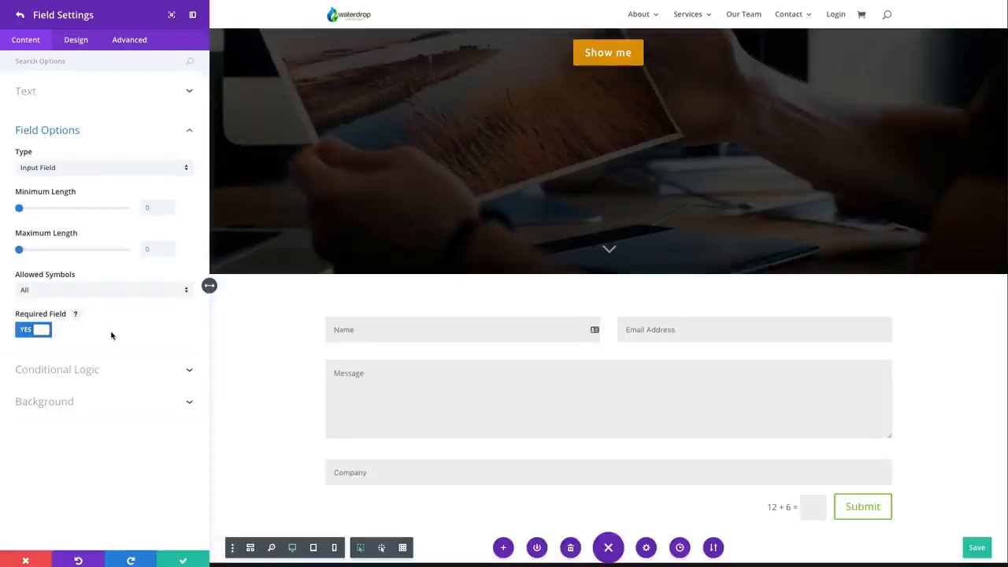
# Examine the Company field's conditional logic and background color options
pyautogui.click(79, 371)
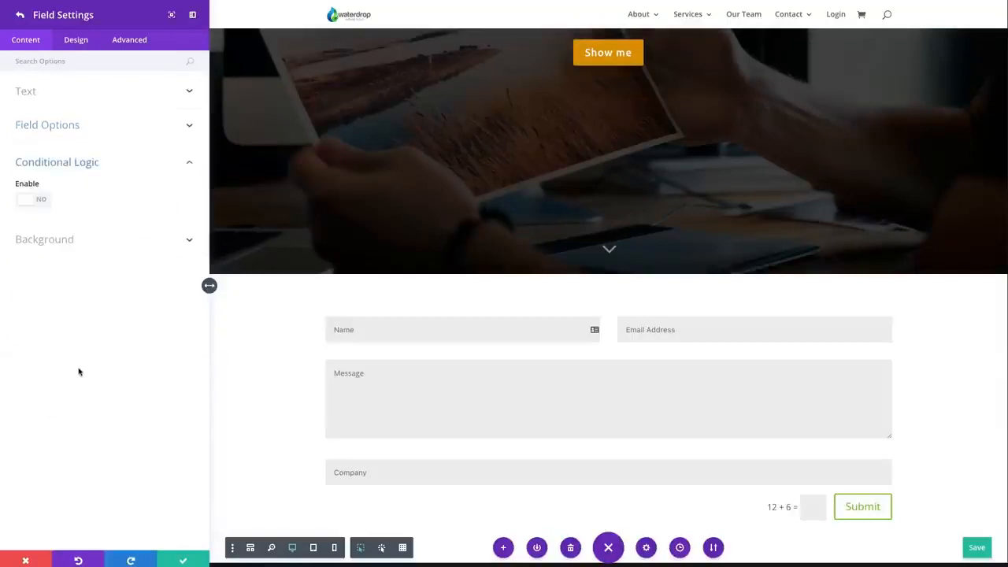
pyautogui.click(79, 231)
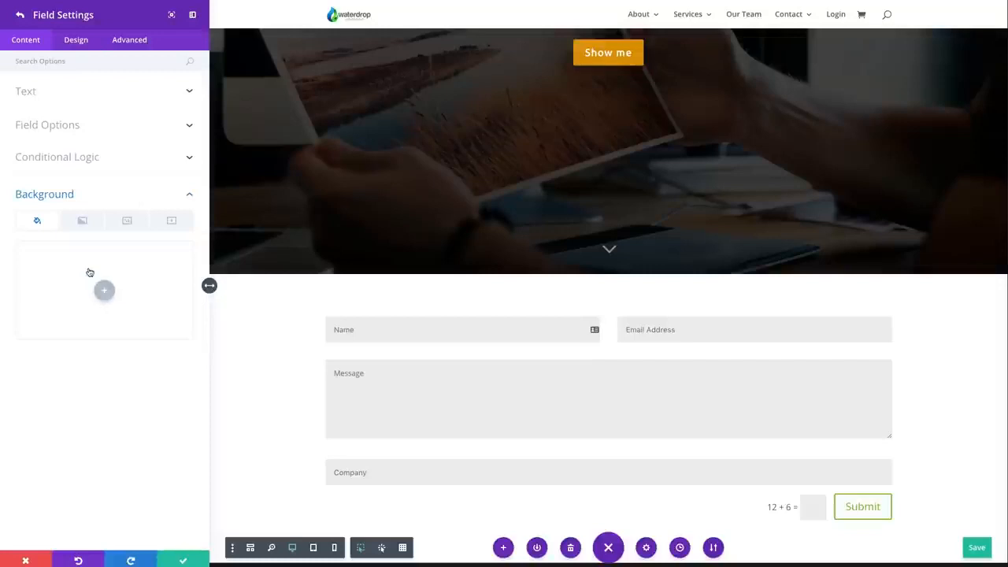
pyautogui.click(104, 290)
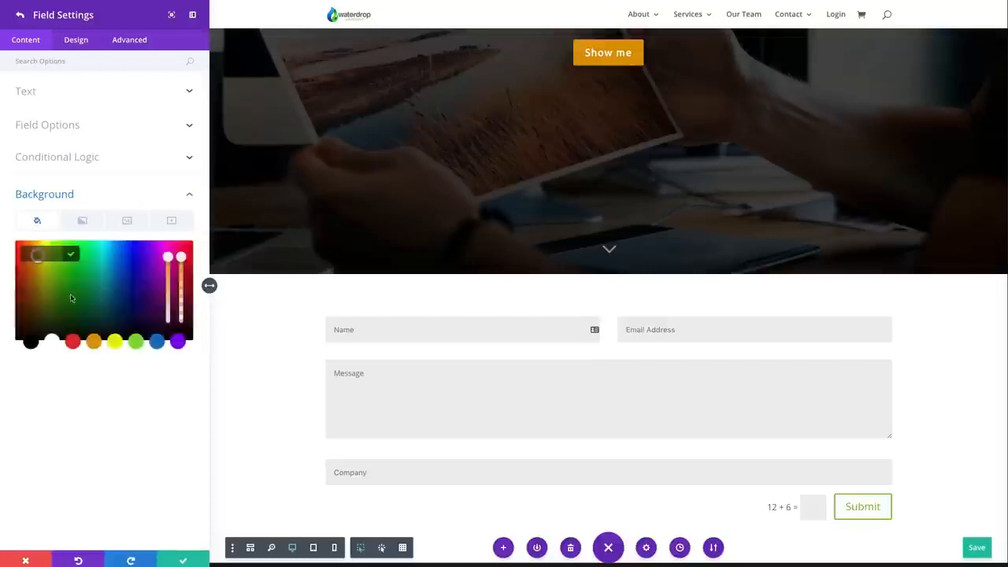
pyautogui.click(94, 341)
pyautogui.click(74, 197)
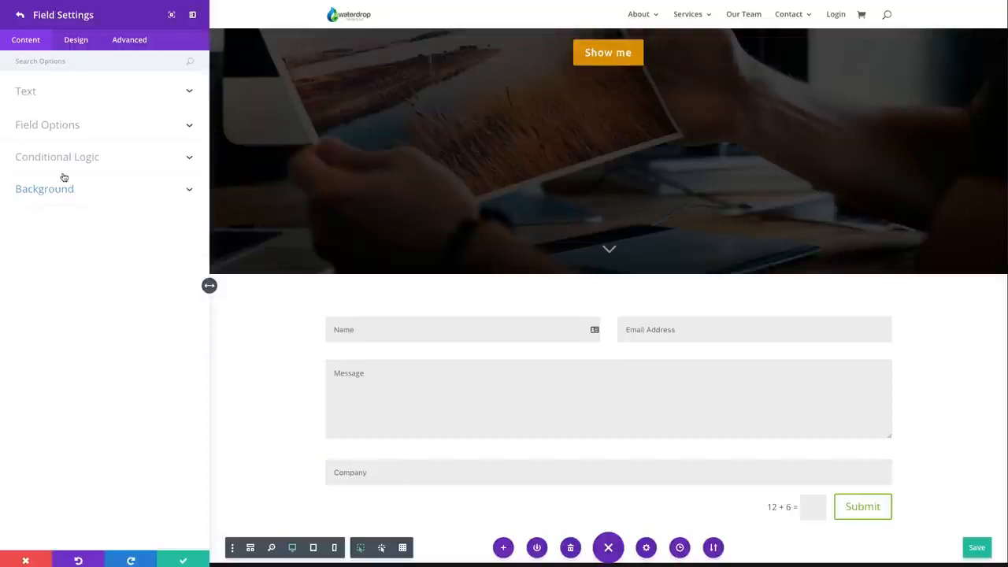
# Turn off the full-width layout for the Company field and check its placement in the form
pyautogui.click(79, 40)
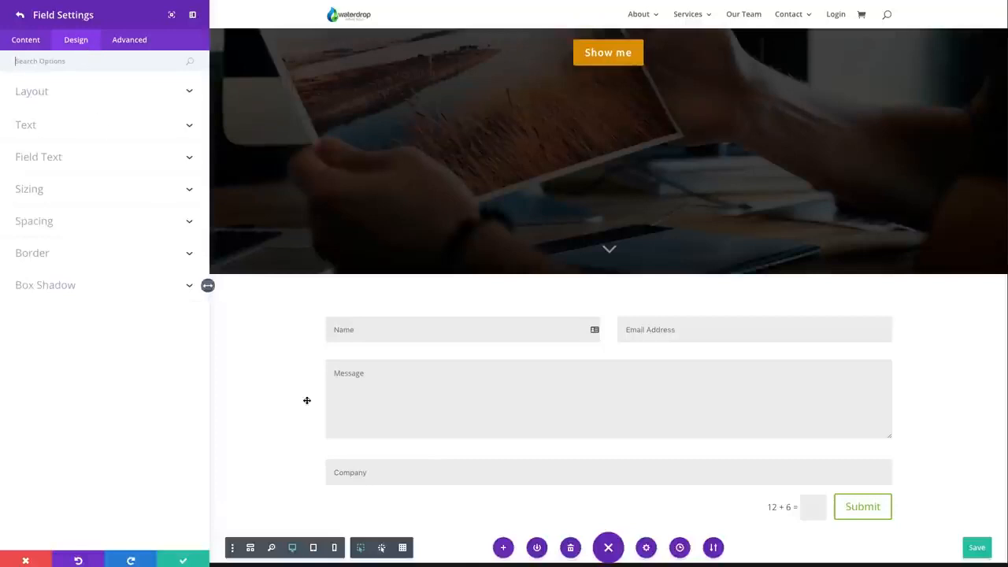
pyautogui.click(67, 101)
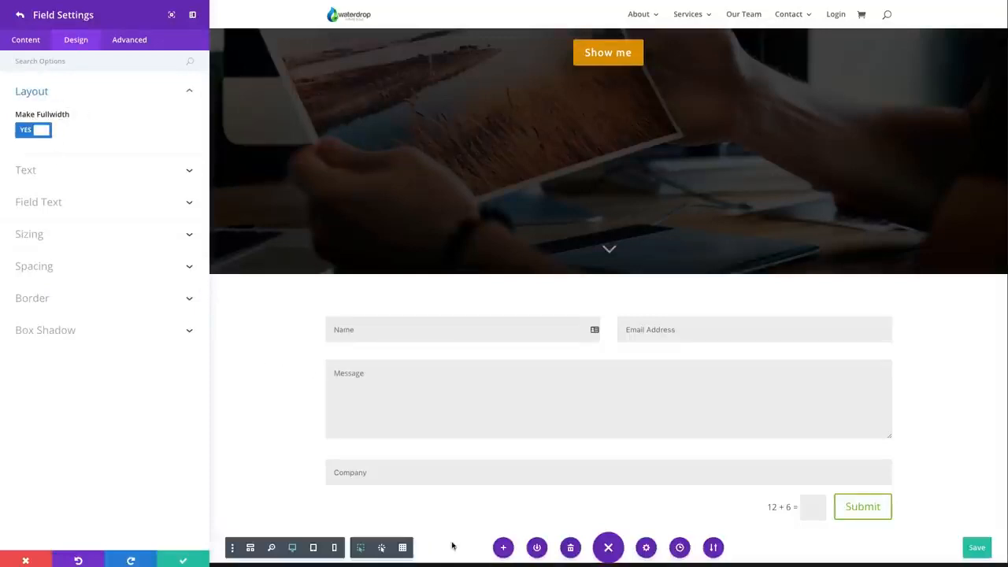
pyautogui.scroll(-1, 580, 477)
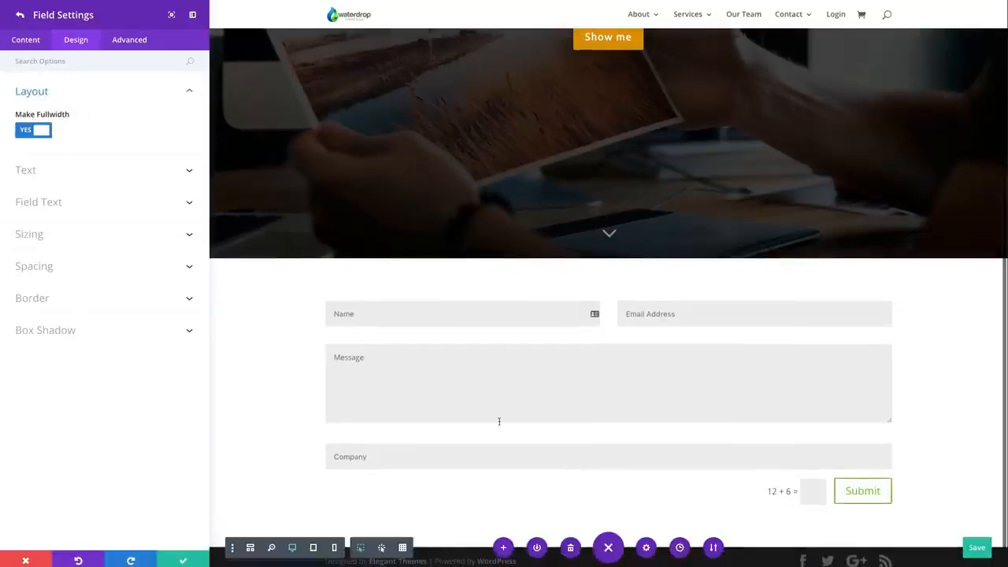
pyautogui.click(42, 132)
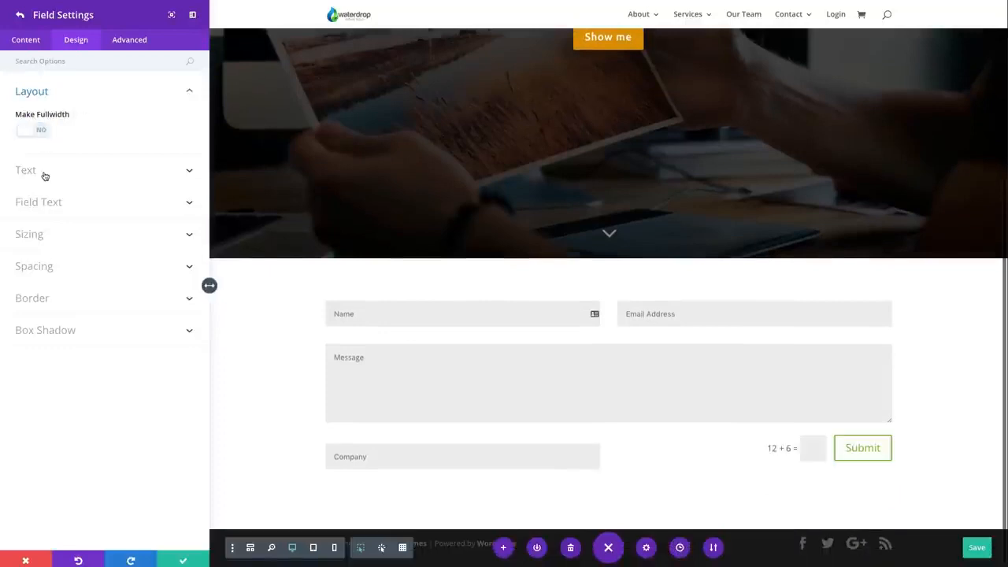
pyautogui.scroll(-1, 588, 329)
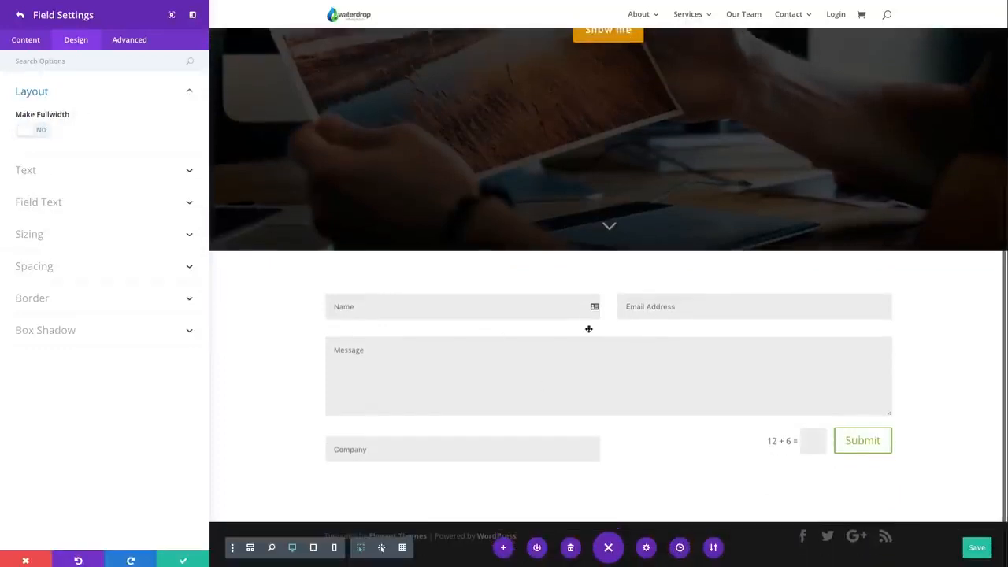
pyautogui.scroll(-1, 603, 418)
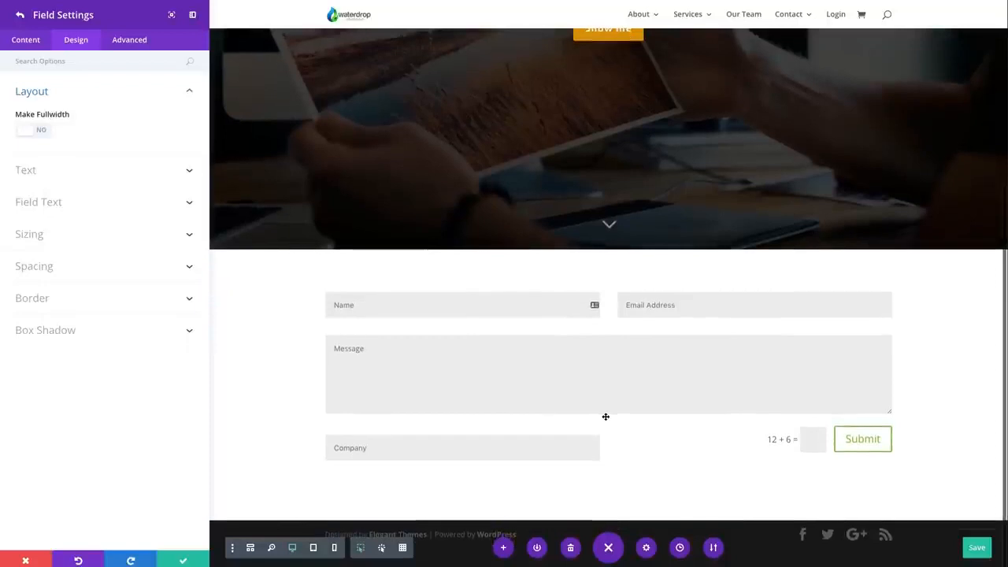
# Examine the Company field's text orientation, field text, width, spacing and border design options
pyautogui.click(31, 170)
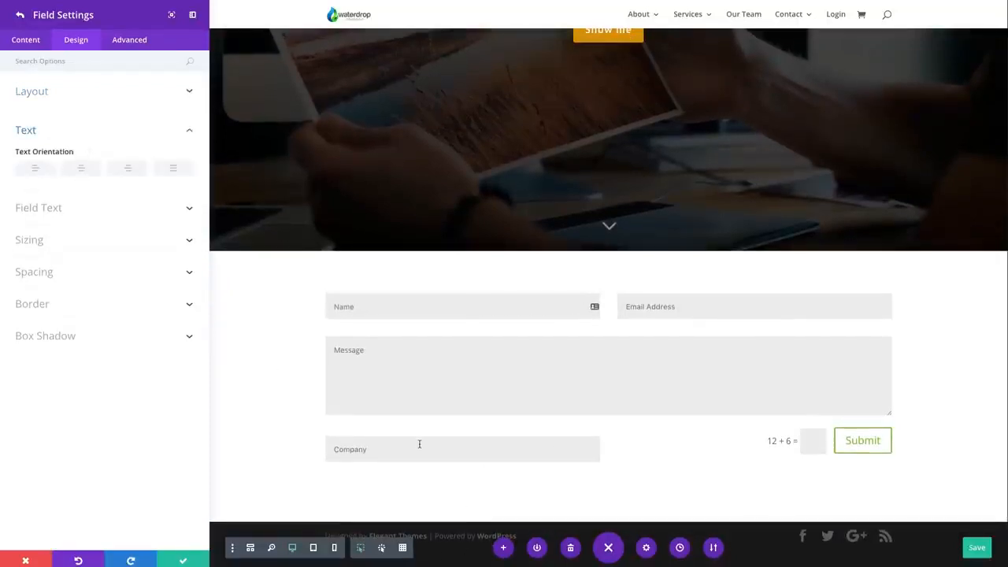
pyautogui.click(79, 168)
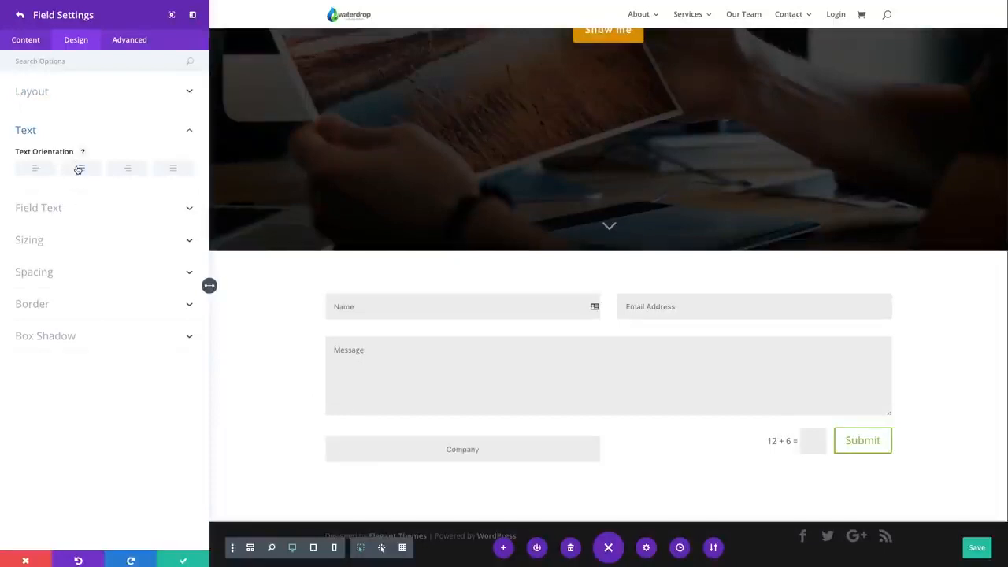
pyautogui.click(78, 211)
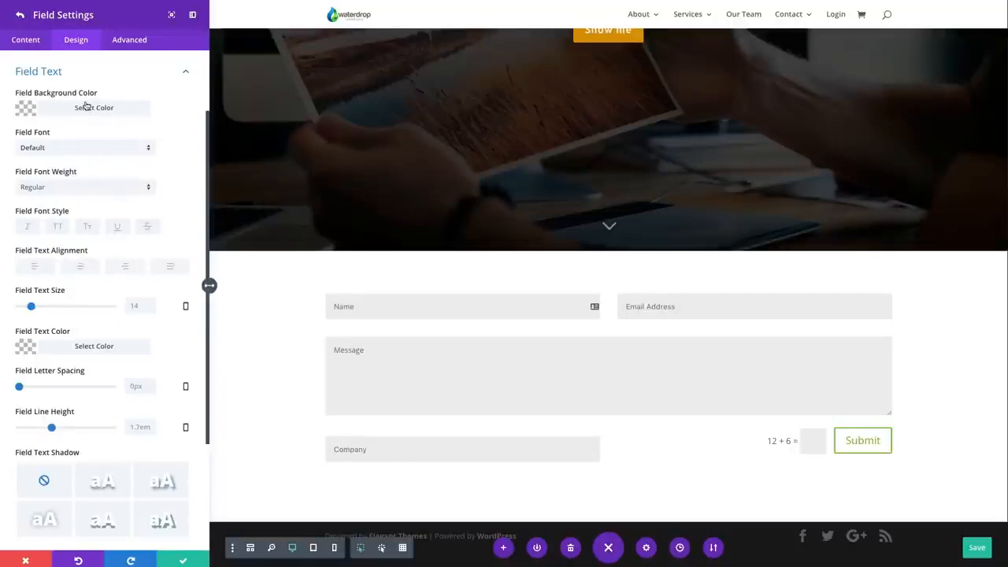
pyautogui.click(131, 74)
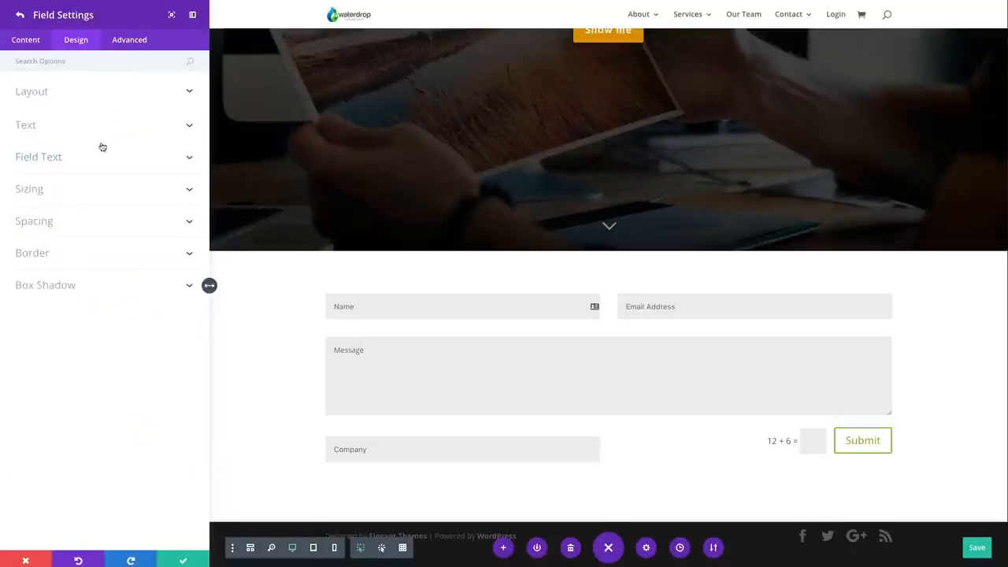
pyautogui.click(87, 195)
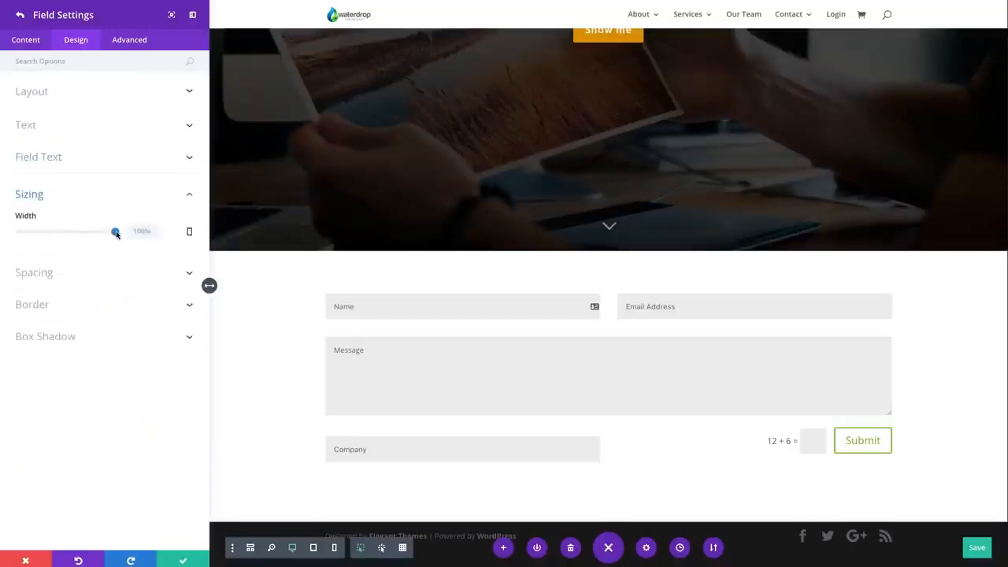
pyautogui.moveTo(115, 234)
pyautogui.mouseDown()
pyautogui.moveTo(37, 233)
pyautogui.moveTo(118, 231)
pyautogui.mouseUp()
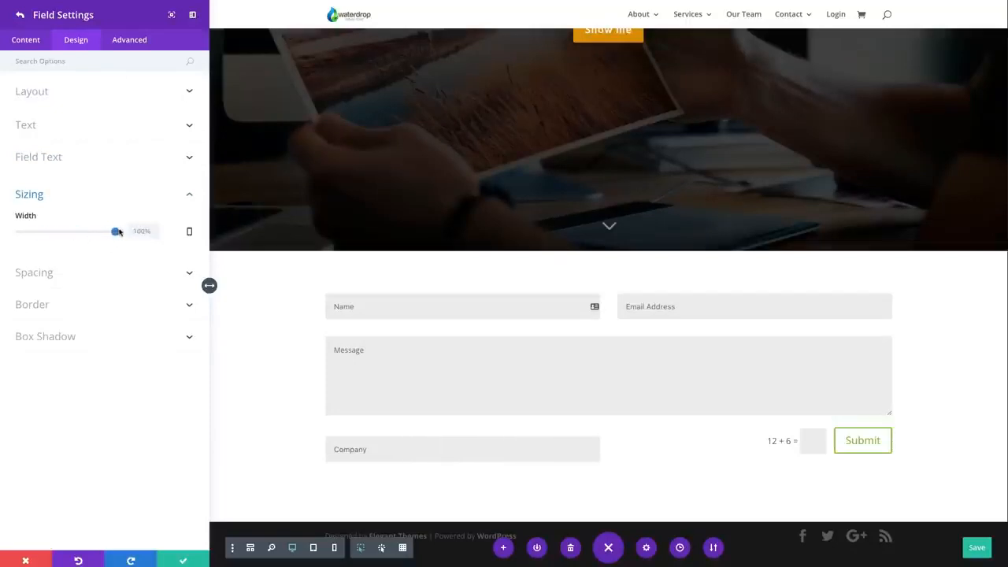
pyautogui.click(76, 273)
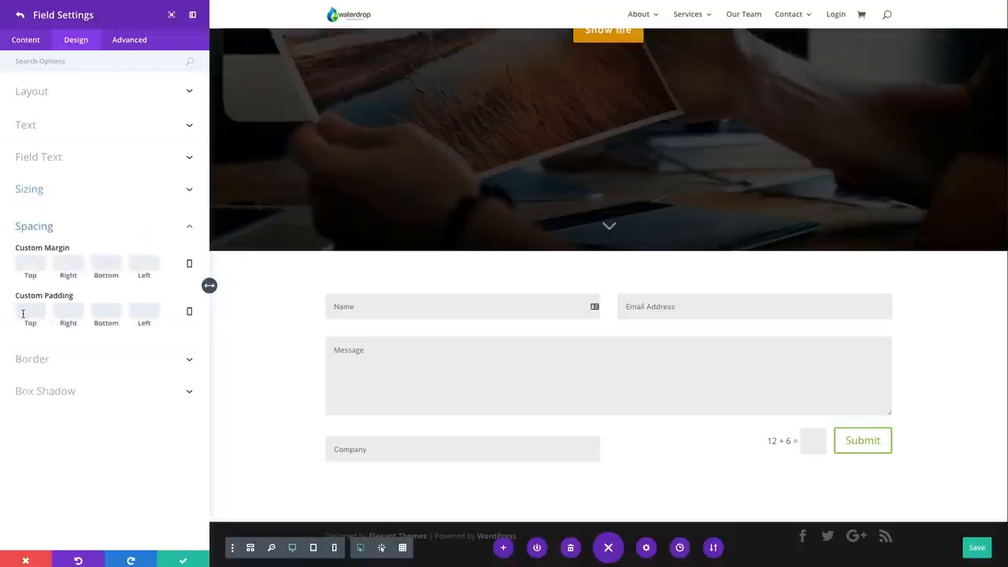
pyautogui.click(65, 357)
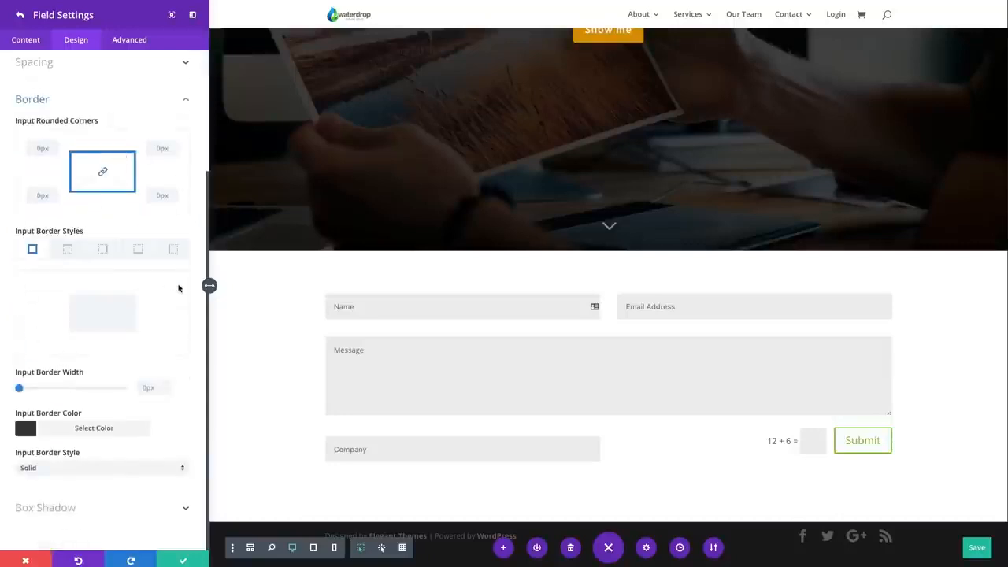
pyautogui.moveTo(20, 388)
pyautogui.mouseDown()
pyautogui.moveTo(37, 388)
pyautogui.moveTo(8, 385)
pyautogui.mouseUp()
# Try the soft all-round box shadow preset on the Company field and return it to no shadow
pyautogui.click(85, 508)
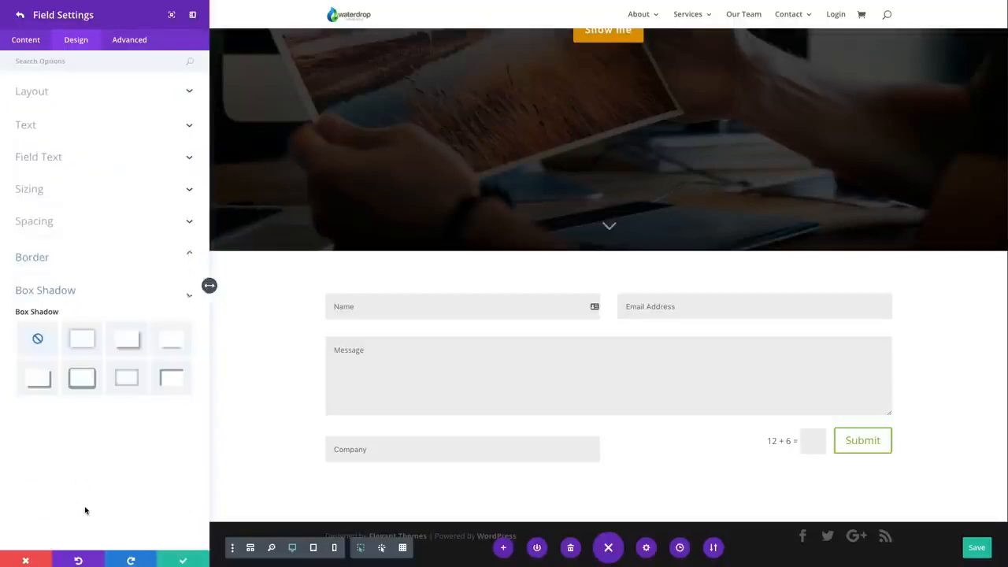
pyautogui.click(87, 341)
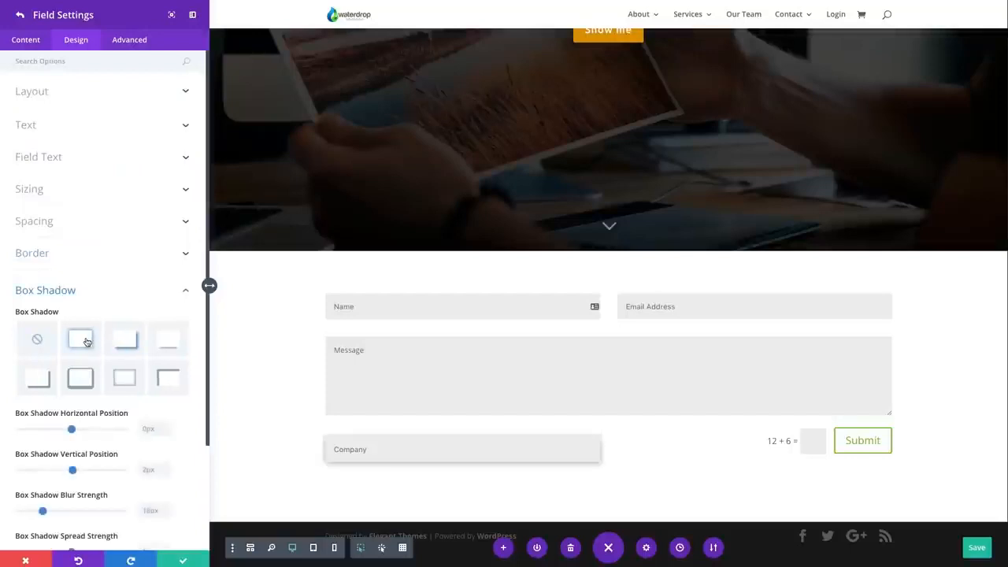
pyautogui.click(38, 340)
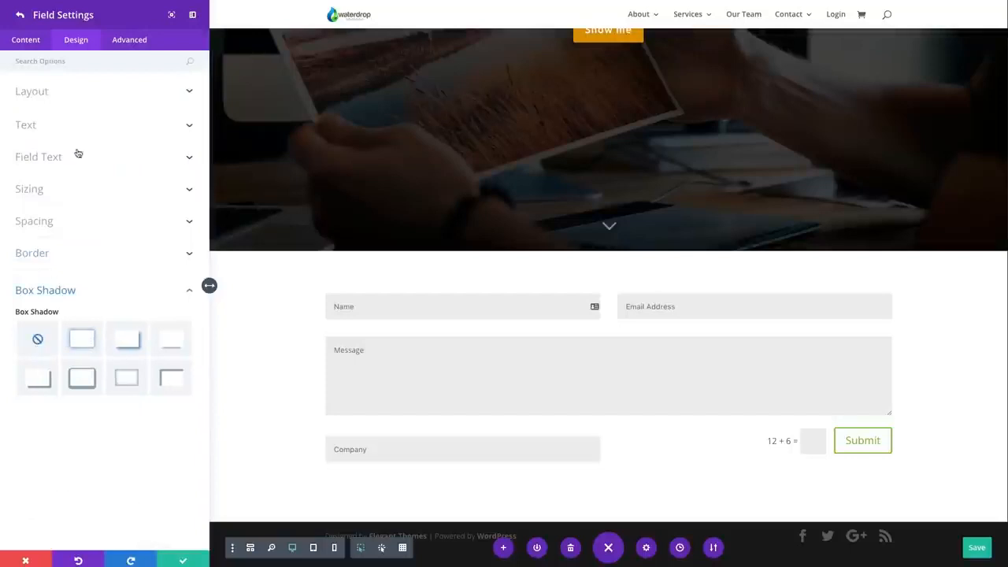
# Look over the Company field's custom CSS options and return to its content settings
pyautogui.click(131, 42)
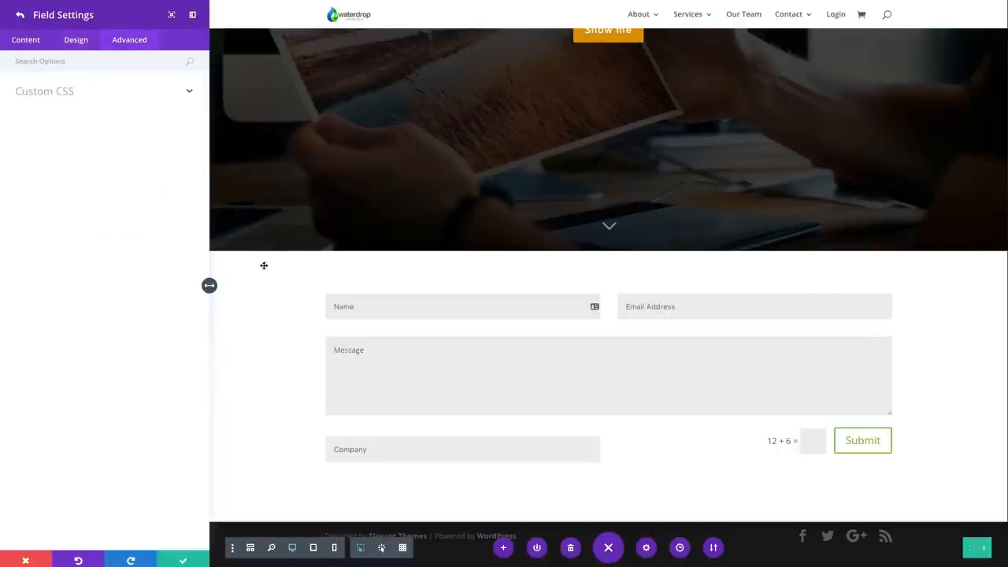
pyautogui.click(96, 100)
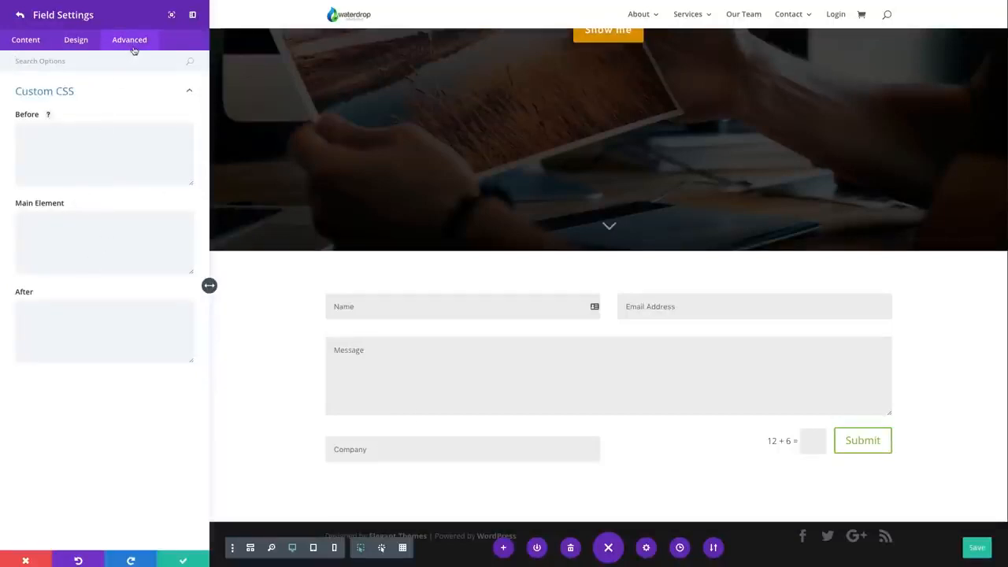
pyautogui.click(76, 42)
pyautogui.click(36, 44)
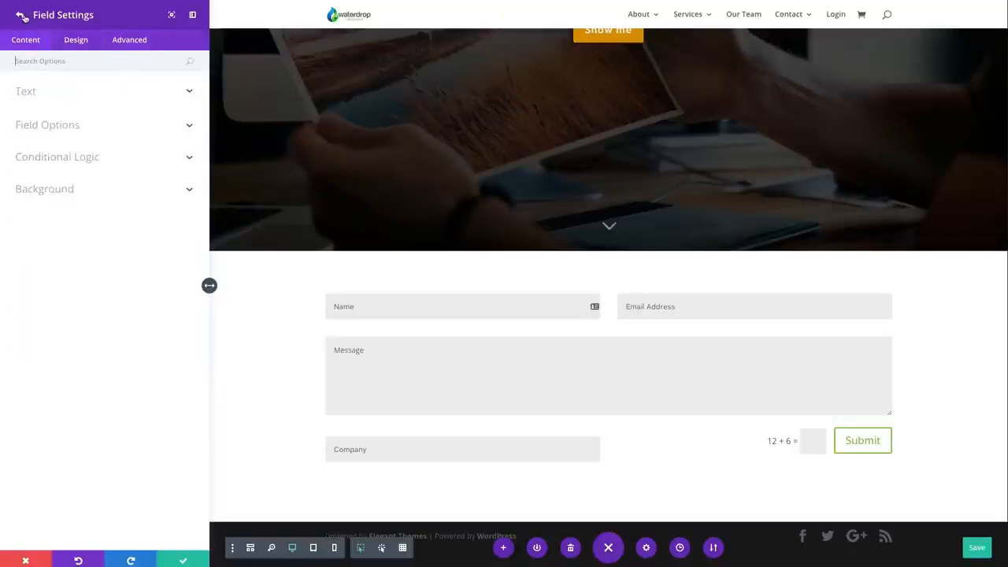
# Return to the contact form's settings and delete the Company field from the field list
pyautogui.click(21, 14)
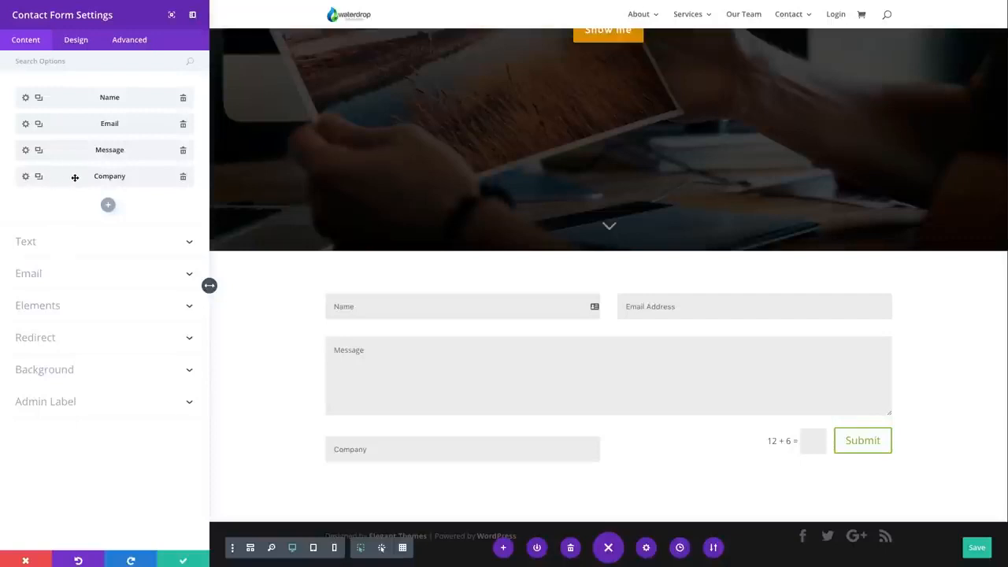
pyautogui.click(183, 176)
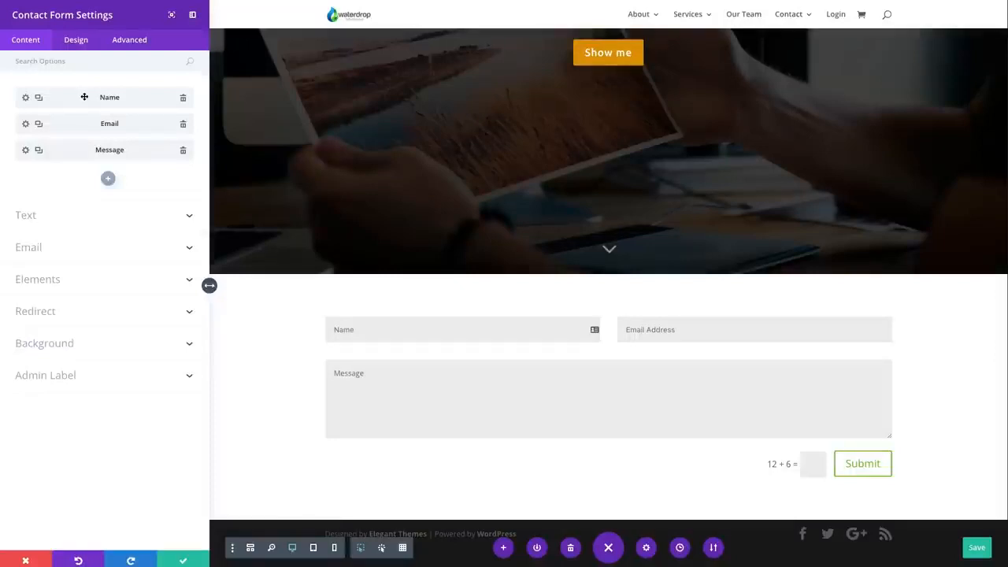
pyautogui.moveTo(84, 96)
pyautogui.mouseDown()
pyautogui.moveTo(84, 128)
pyautogui.moveTo(84, 83)
pyautogui.moveTo(84, 129)
pyautogui.moveTo(81, 94)
pyautogui.mouseUp()
# Set the contact form's title to "Contact Form" and check the success message and submit button text options
pyautogui.click(32, 216)
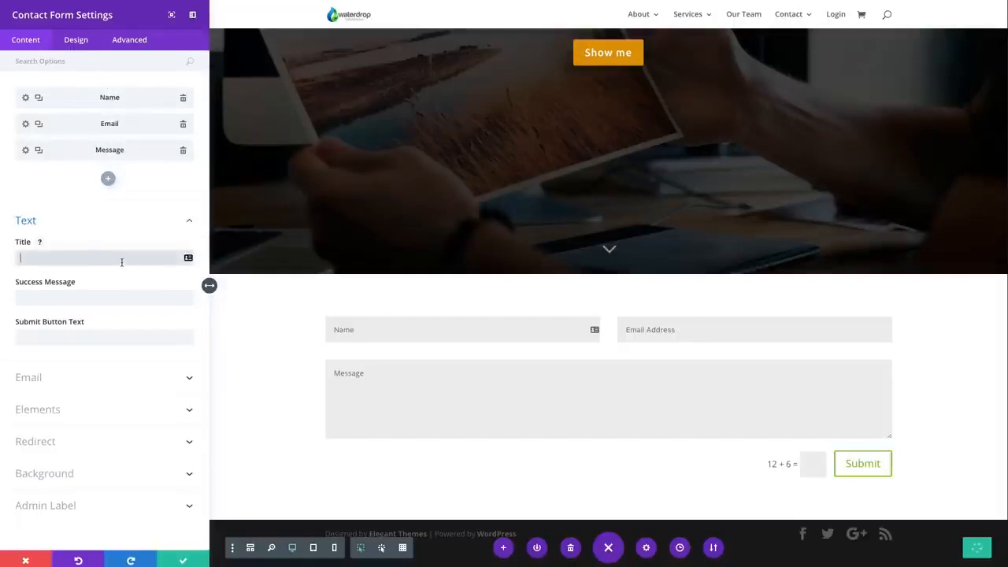
pyautogui.write('C')
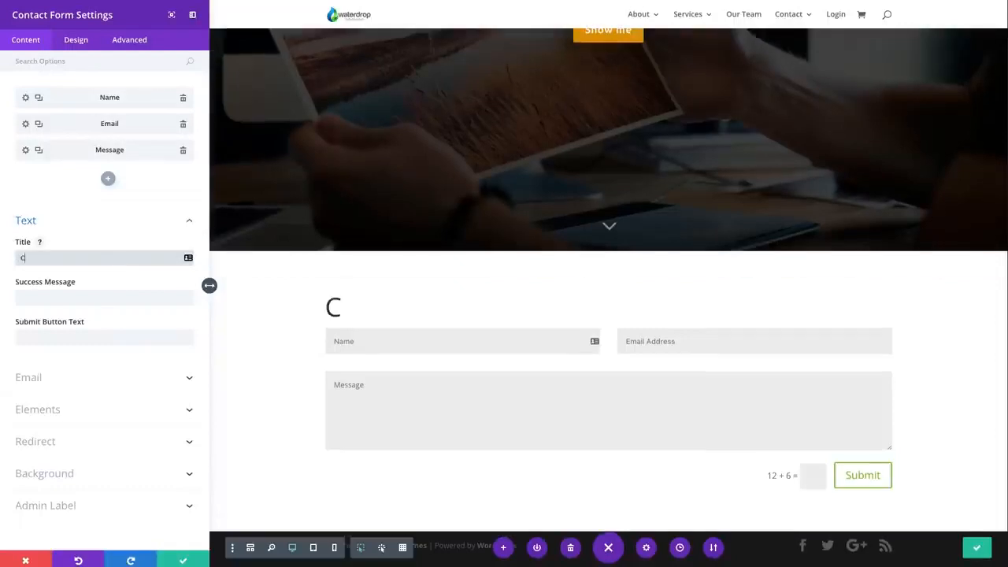
pyautogui.write('ontact Form')
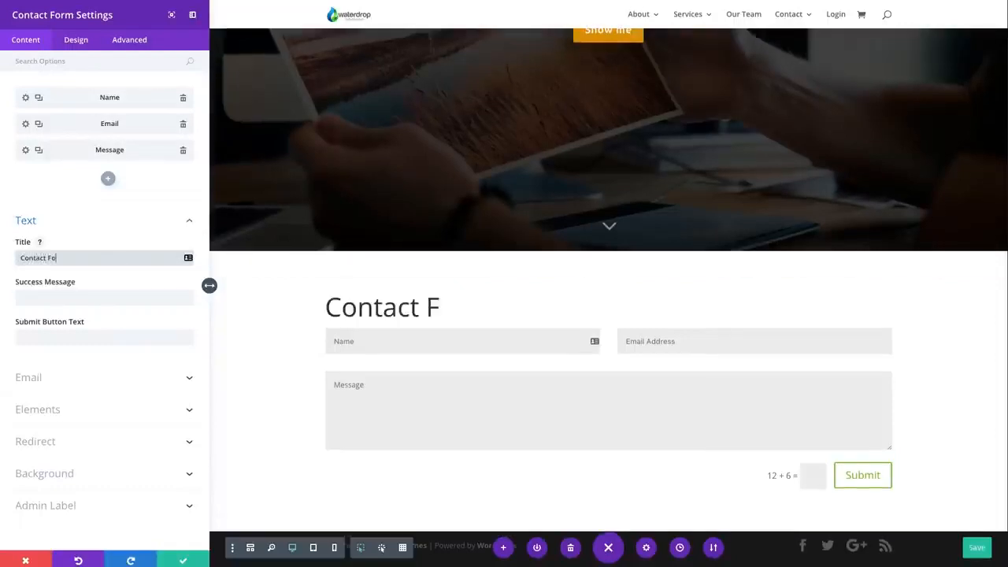
pyautogui.click(108, 296)
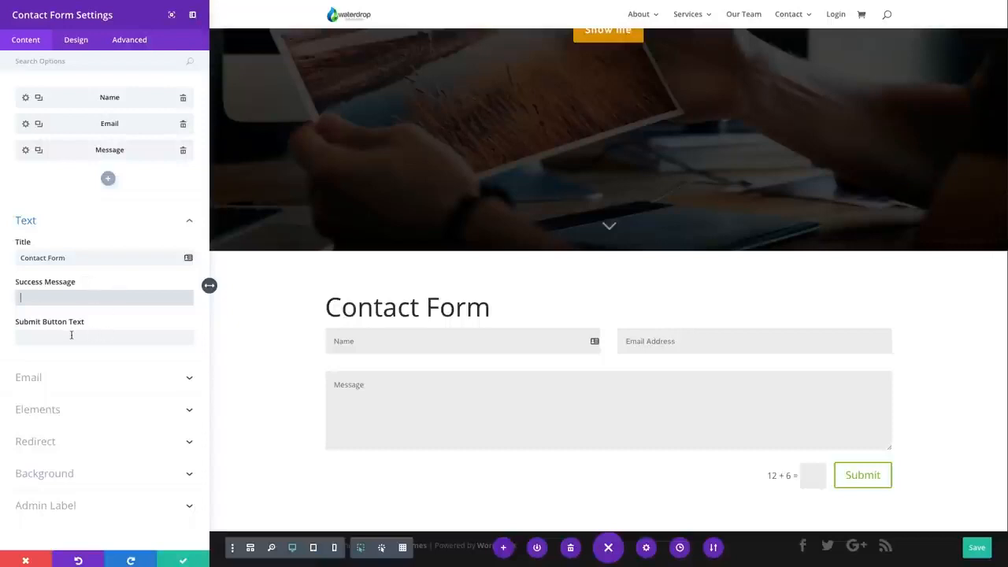
pyautogui.click(106, 336)
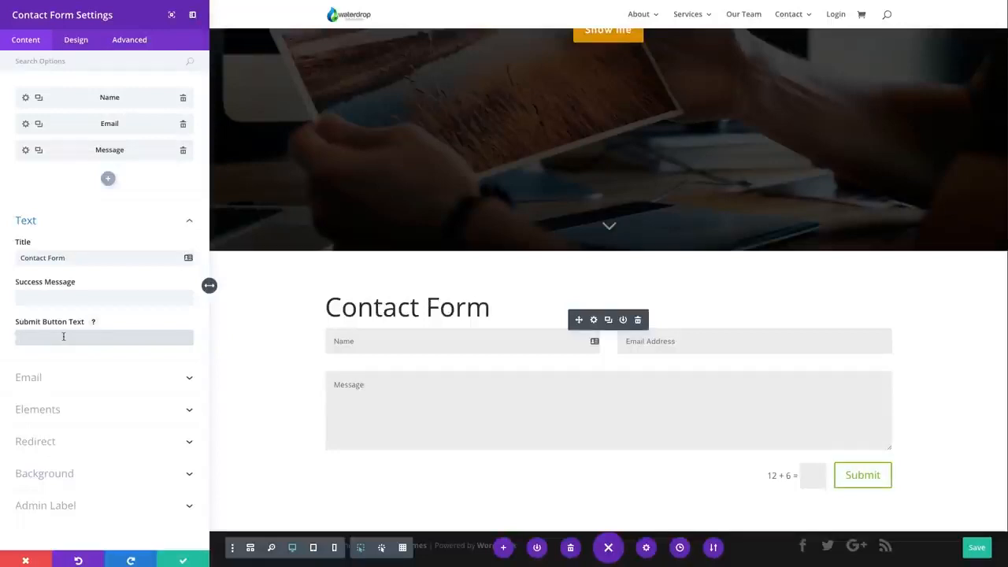
# Show the help for the email message pattern and start the pattern with the line "The name of this contact is: %%name%%"
pyautogui.click(98, 383)
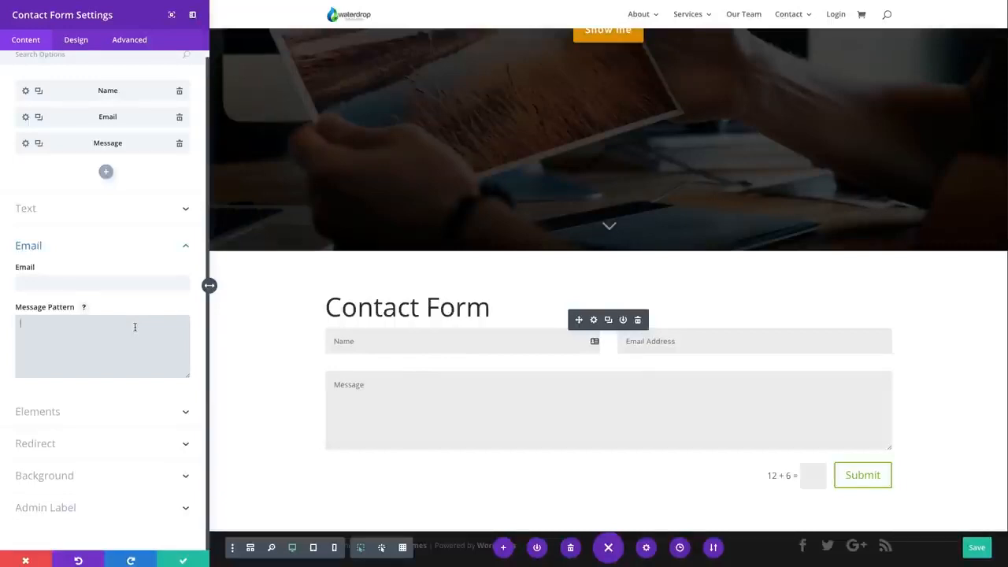
pyautogui.click(84, 308)
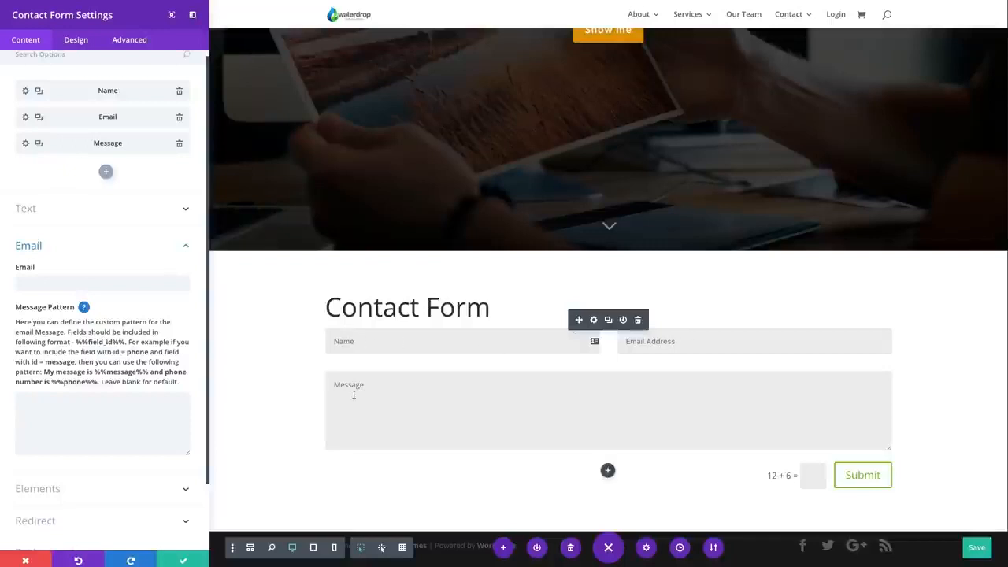
pyautogui.click(120, 405)
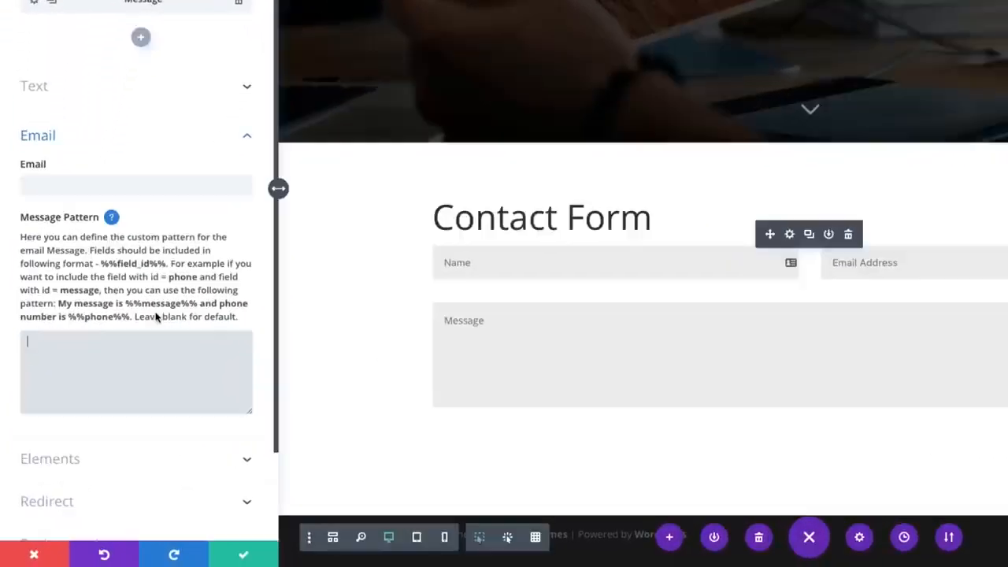
pyautogui.write('The')
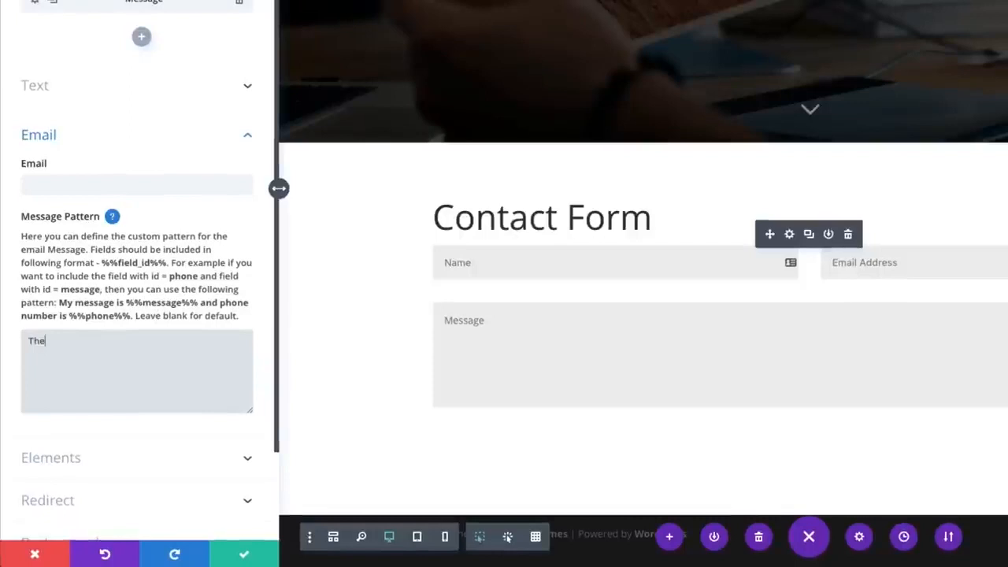
pyautogui.write(' name of this contact is')
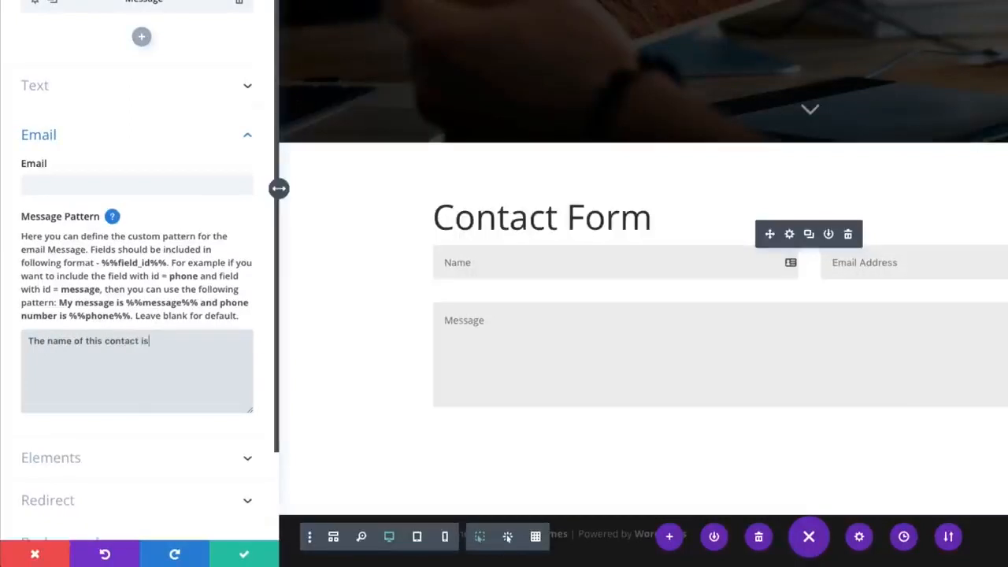
pyautogui.write(': %%')
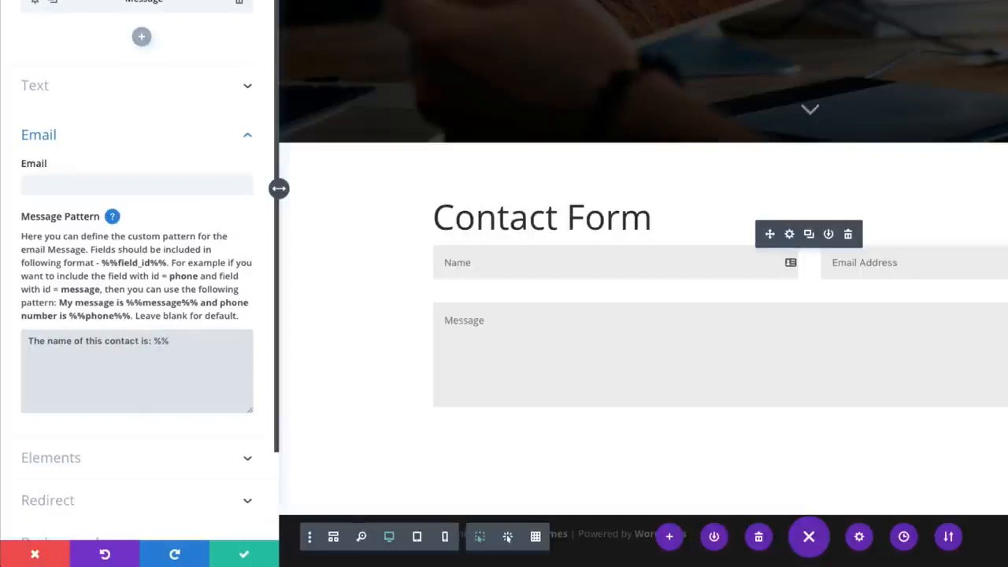
pyautogui.write('name')
pyautogui.write('%%')
# Add the line "The email address for this contact is: %%email%%" to the message pattern, below the name line
pyautogui.press('Return')
pyautogui.write('Th')
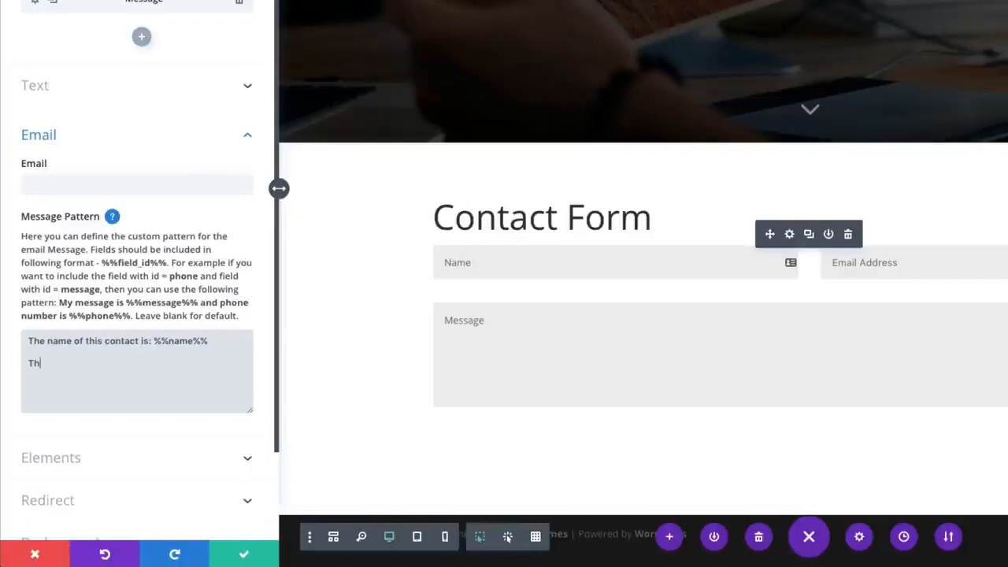
pyautogui.write('e emai')
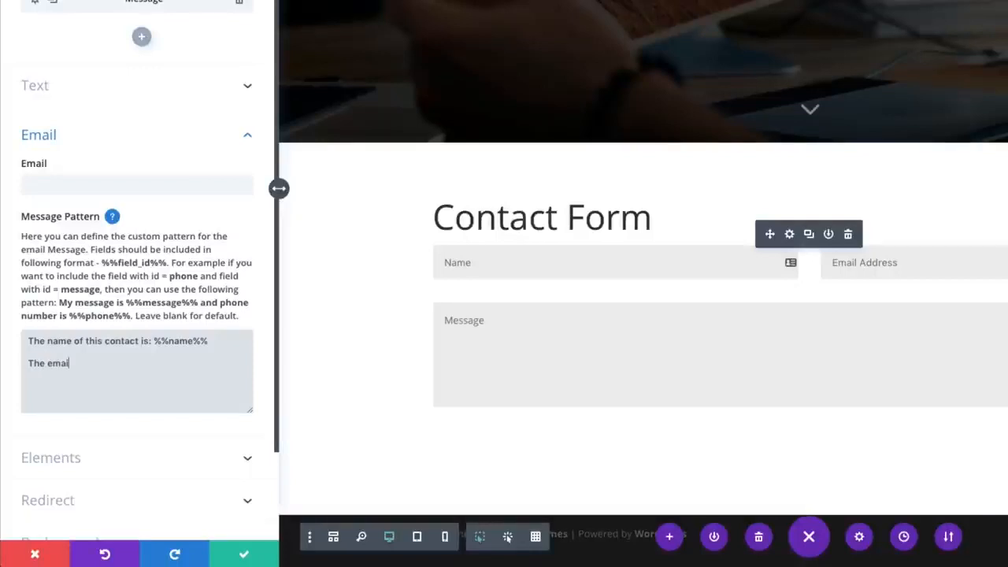
pyautogui.write('l address for this cont')
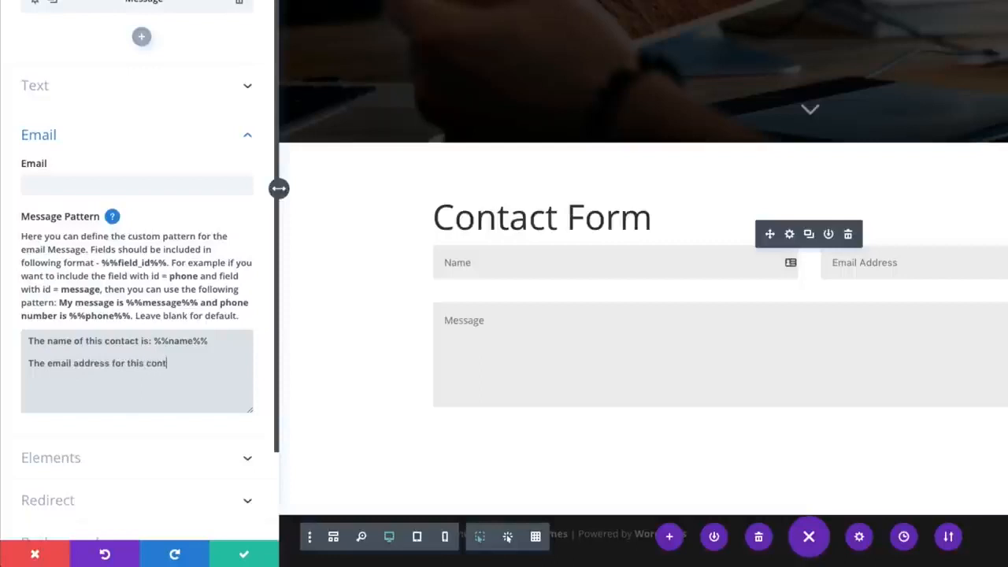
pyautogui.write('act is: %%email')
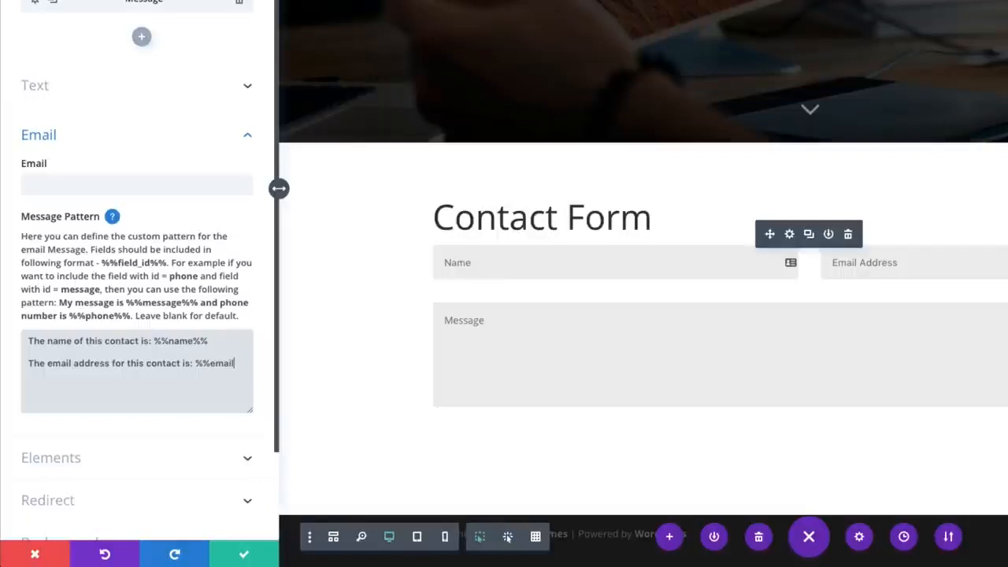
pyautogui.write('%%')
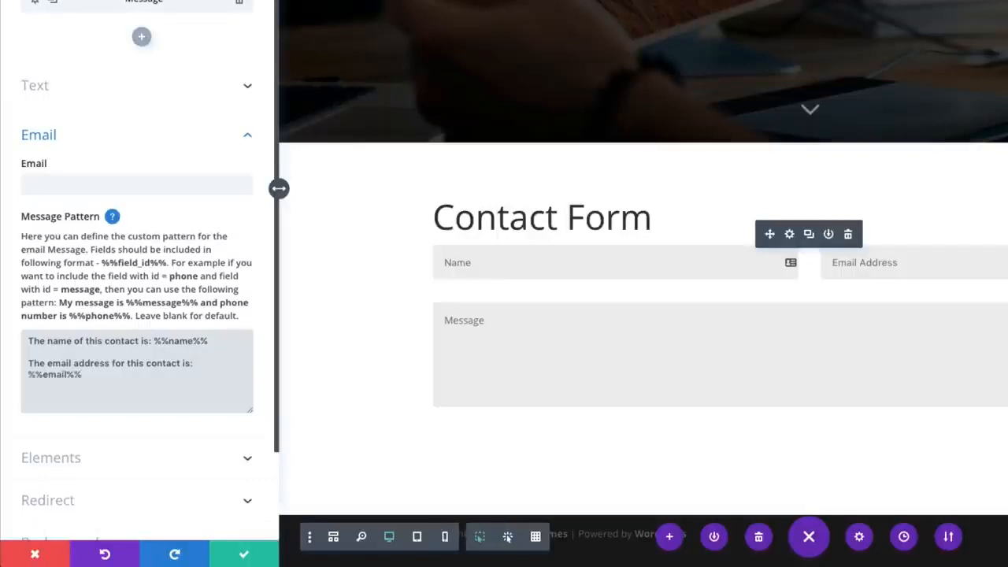
# Add the line "The message is: %%message%%" below the email line of the message pattern, separated by a blank line
pyautogui.press('Return')
pyautogui.press('Return')
pyautogui.write('The me')
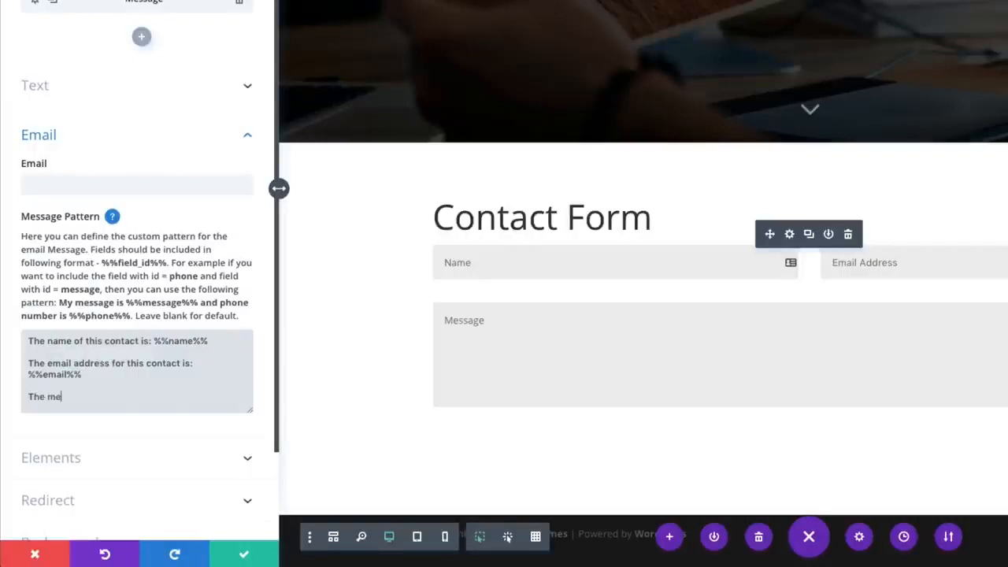
pyautogui.write('ssage is: %%me')
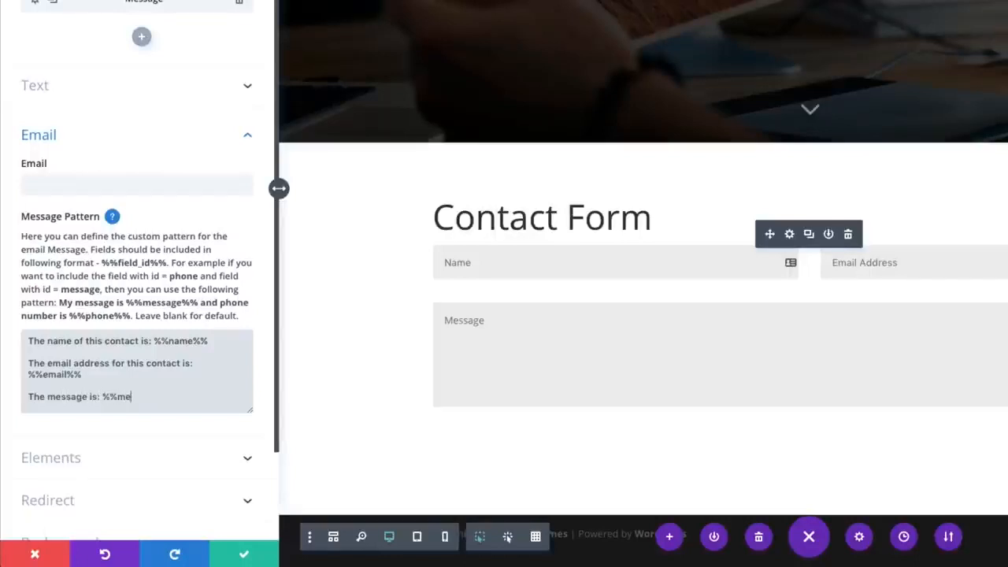
pyautogui.write('ssage%%')
pyautogui.press('Return')
pyautogui.press('Return')
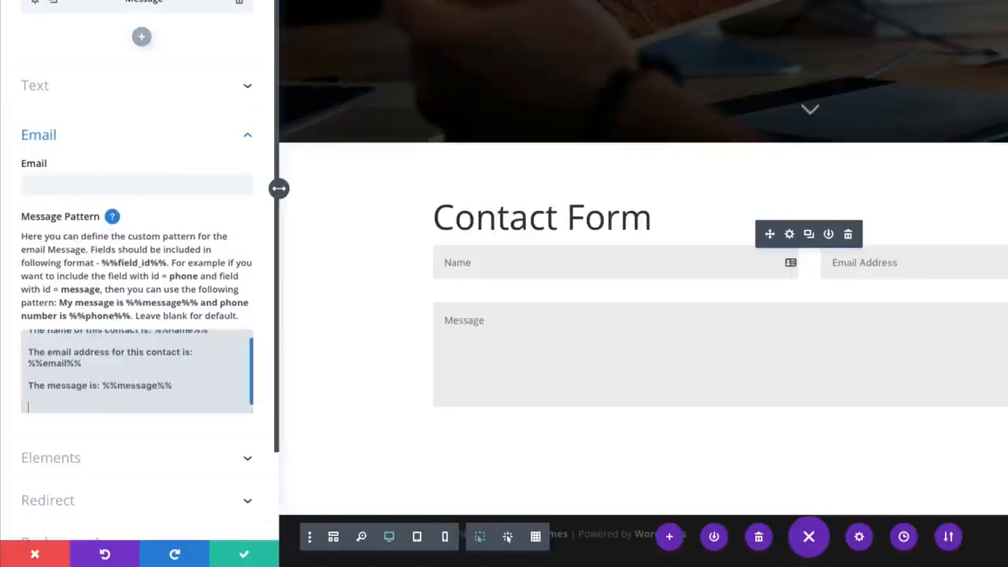
# Compare the %%name%% and %%email%% placeholders in the message pattern with the form fields, checking the Name field's Field ID
pyautogui.scroll(2, 187, 362)
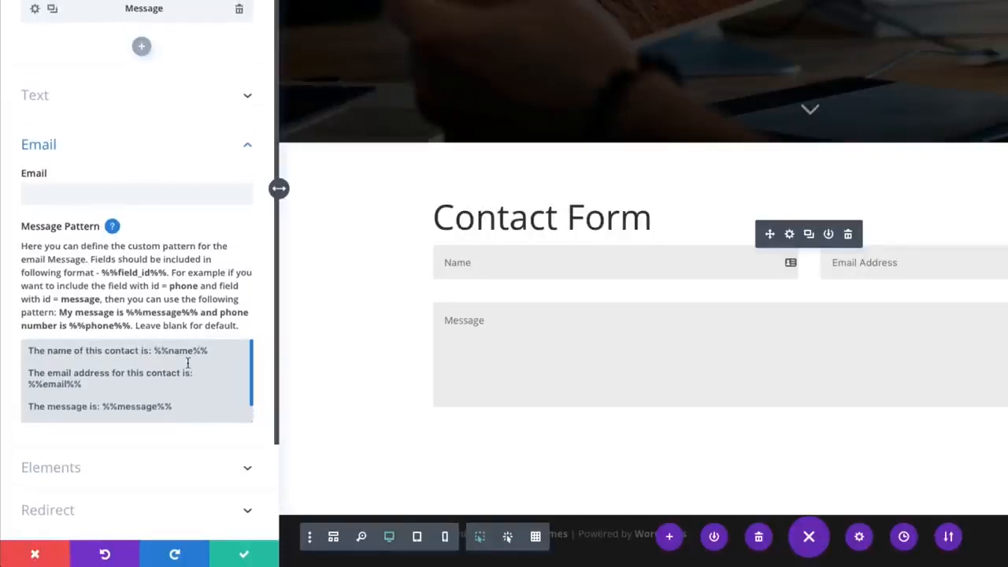
pyautogui.doubleClick(181, 351)
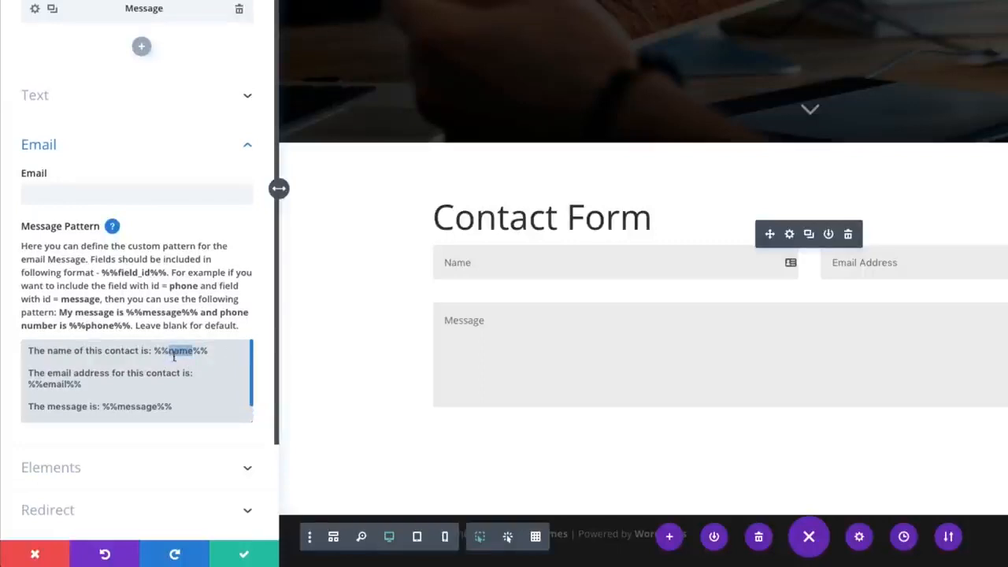
pyautogui.doubleClick(56, 385)
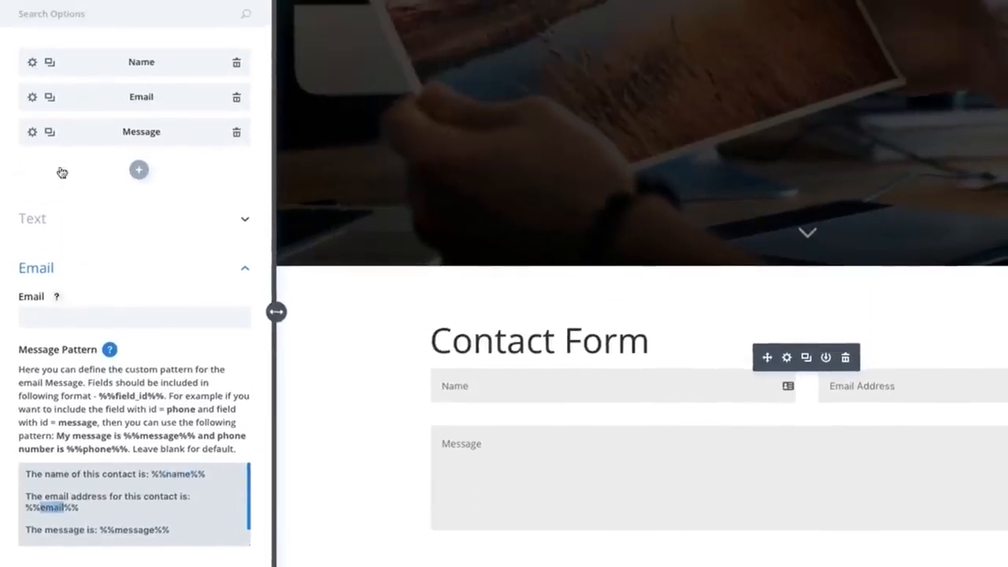
pyautogui.click(32, 65)
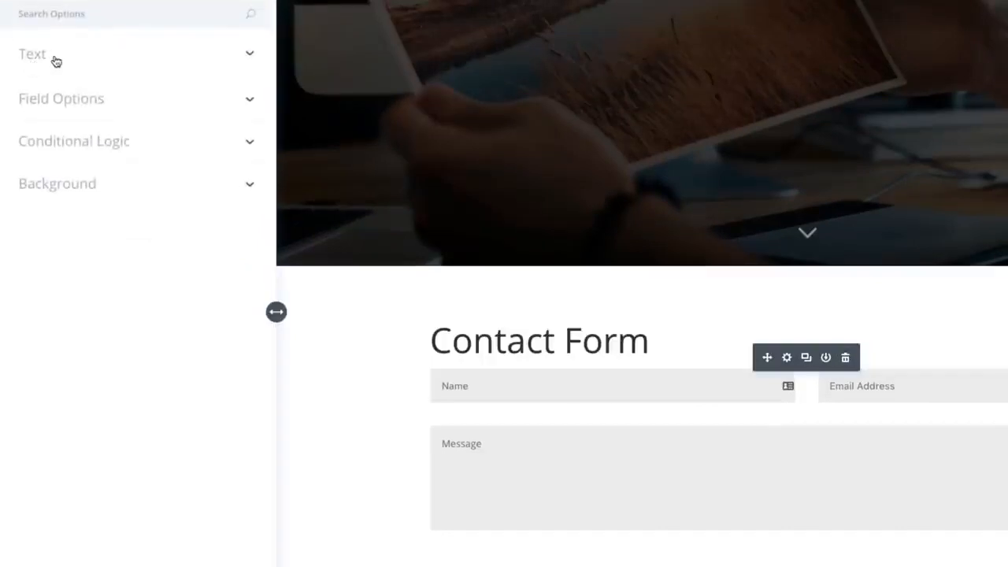
pyautogui.click(64, 62)
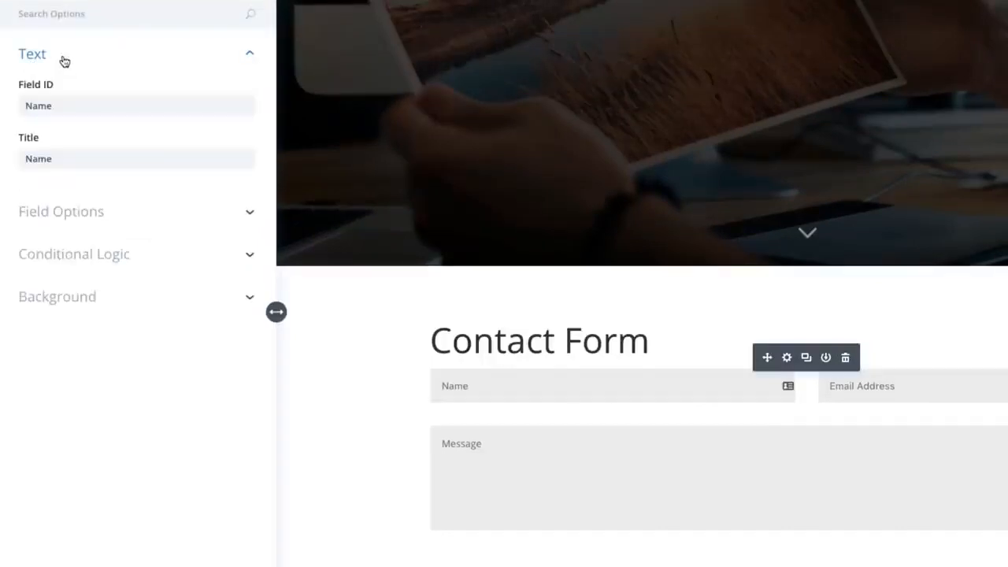
pyautogui.moveTo(79, 106); pyautogui.dragTo(11, 112)
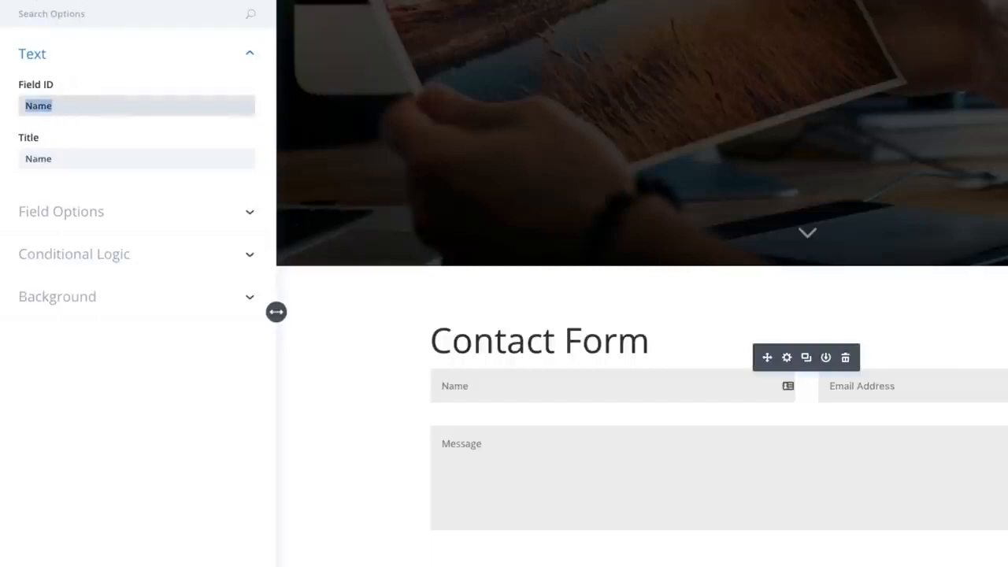
pyautogui.click(25, 1)
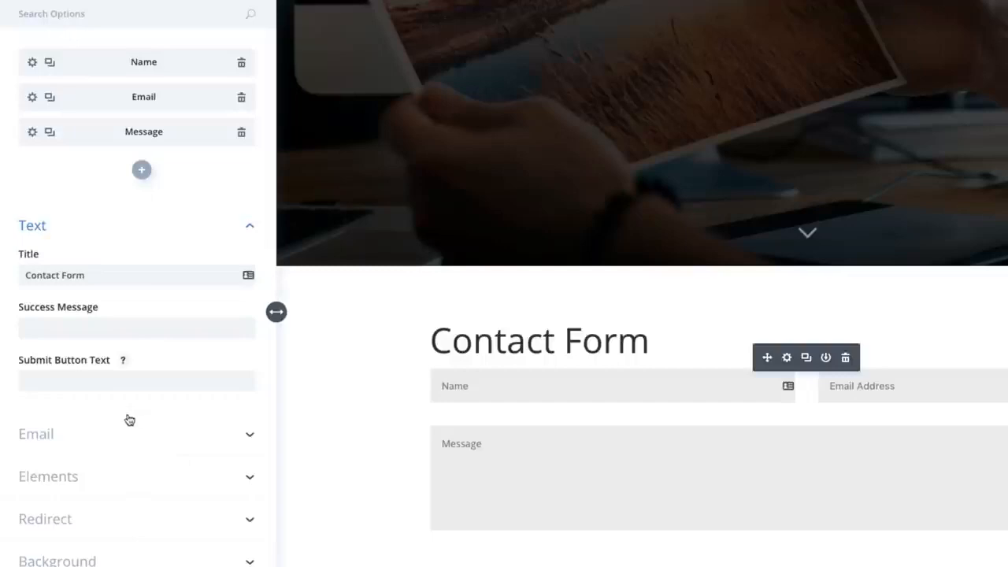
# Review the complete message pattern in the contact form's email settings
pyautogui.click(111, 439)
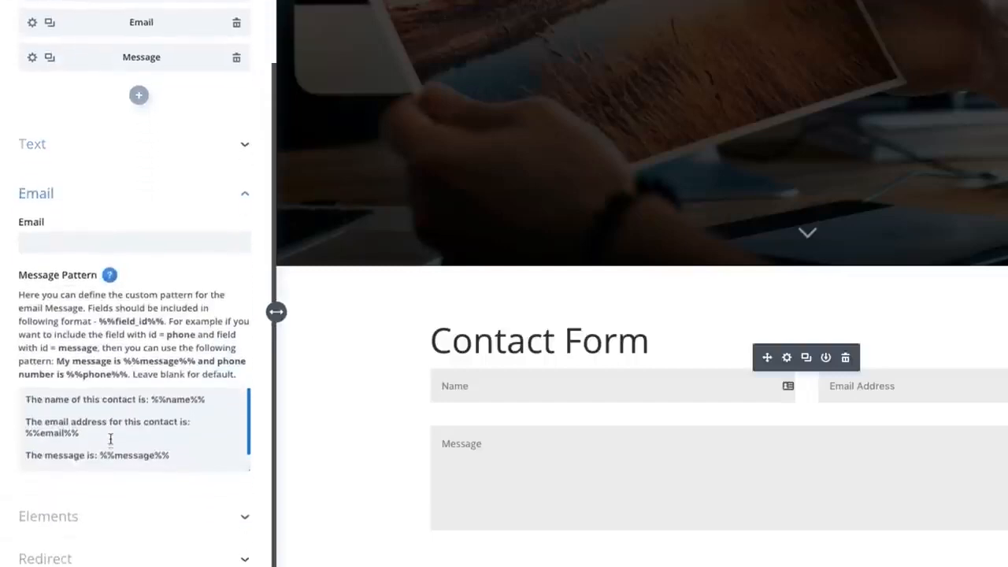
pyautogui.click(191, 453)
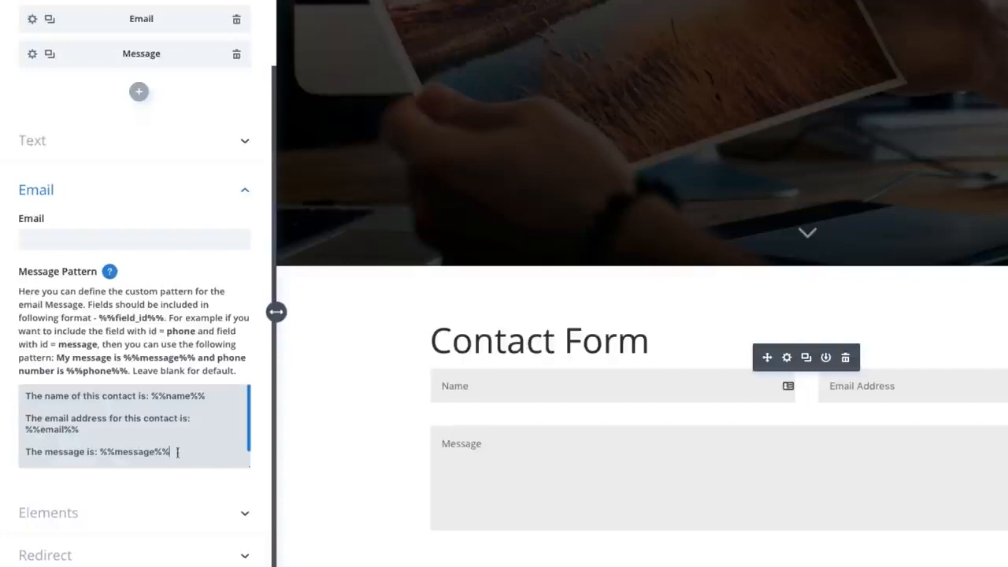
pyautogui.moveTo(175, 452); pyautogui.dragTo(5, 400)
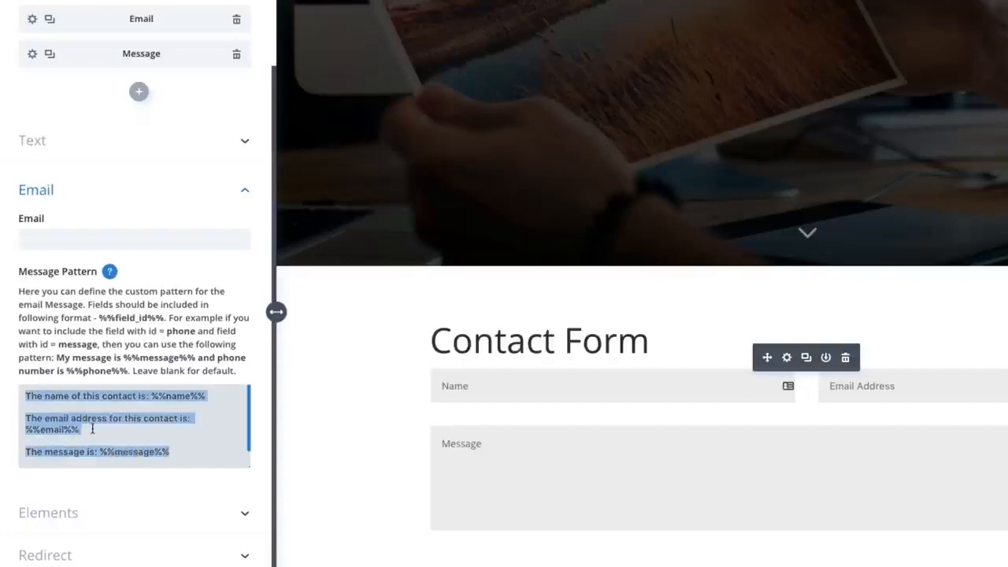
pyautogui.click(187, 443)
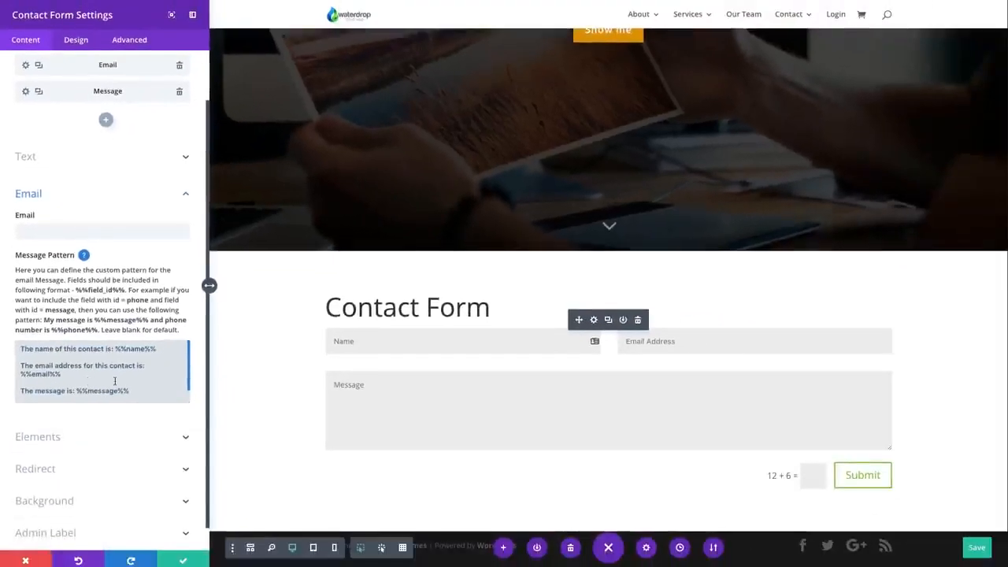
# Keep the captcha display switched on and enable the redirect URL option for the contact form
pyautogui.scroll(-1, 137, 392)
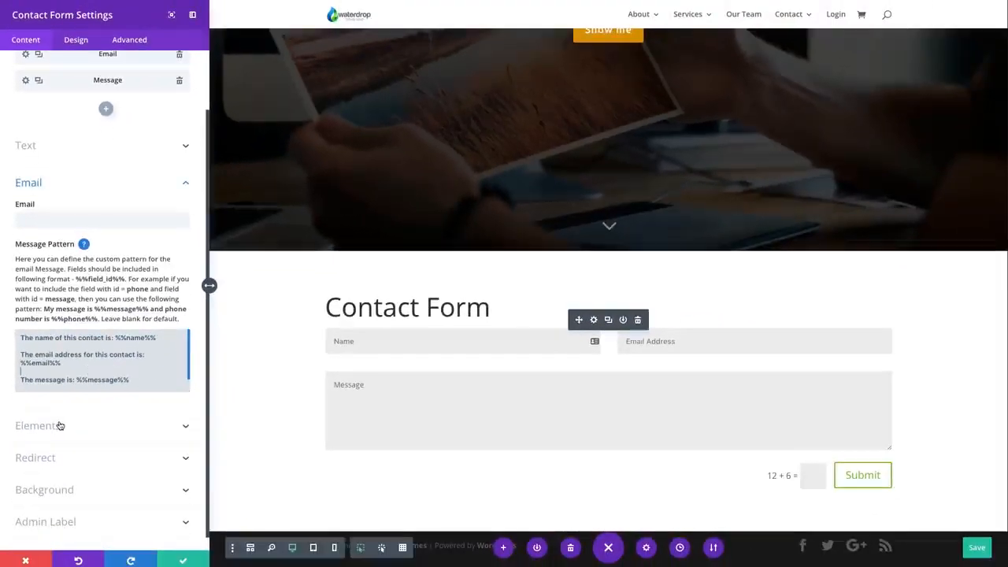
pyautogui.click(92, 434)
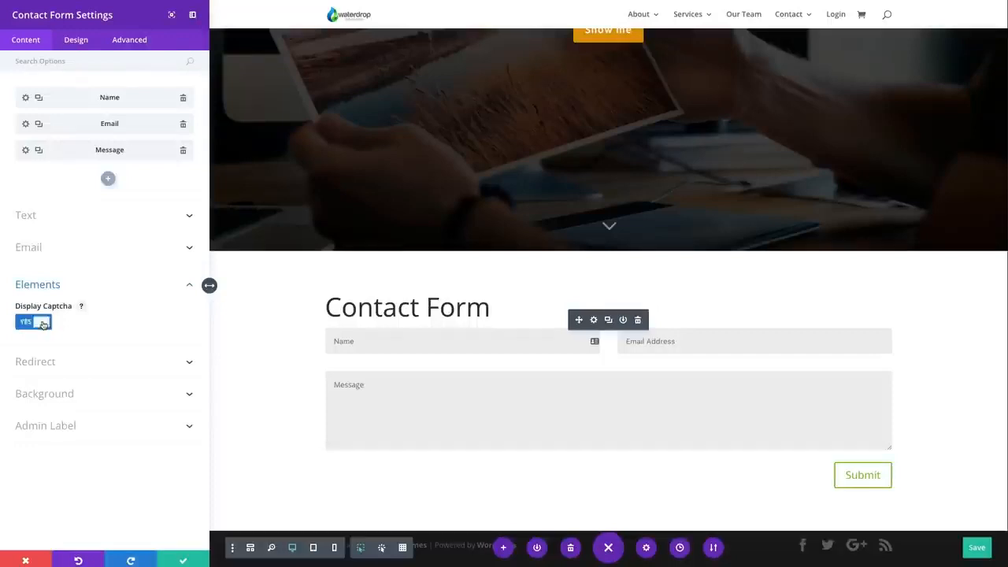
pyautogui.click(43, 323)
pyautogui.click(50, 359)
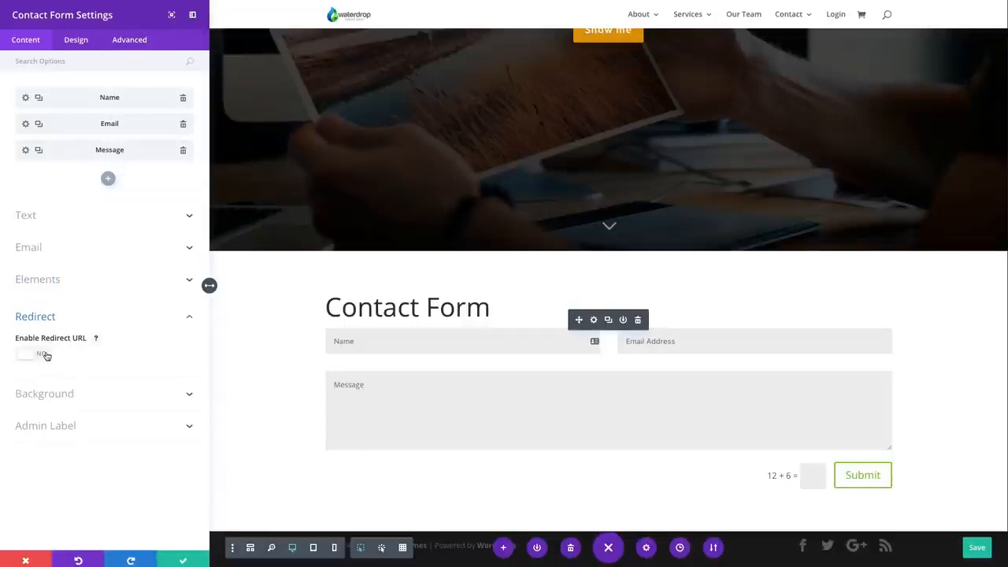
pyautogui.click(44, 356)
pyautogui.click(54, 393)
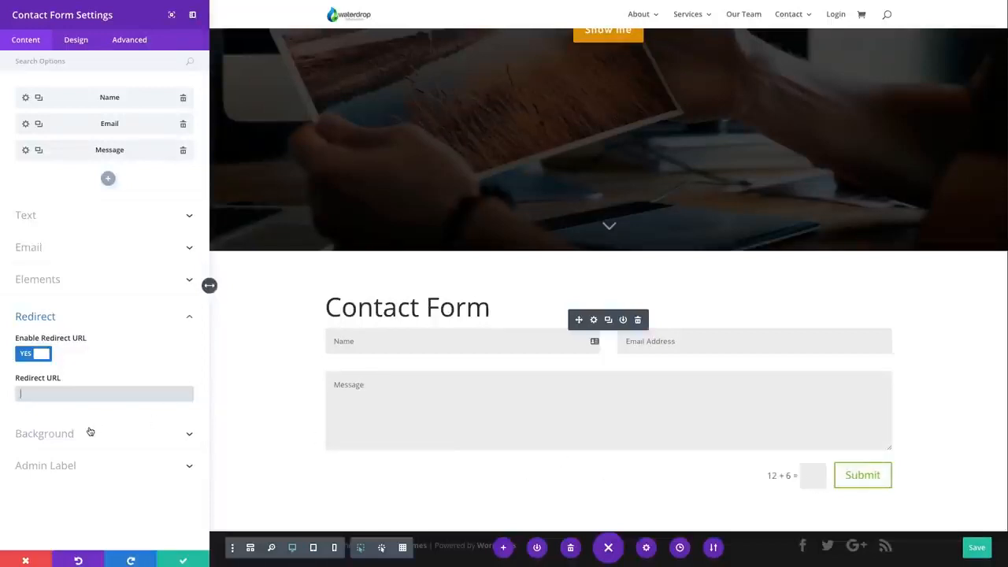
# Try an orange background color on the contact form and show the custom margin and padding options
pyautogui.click(44, 432)
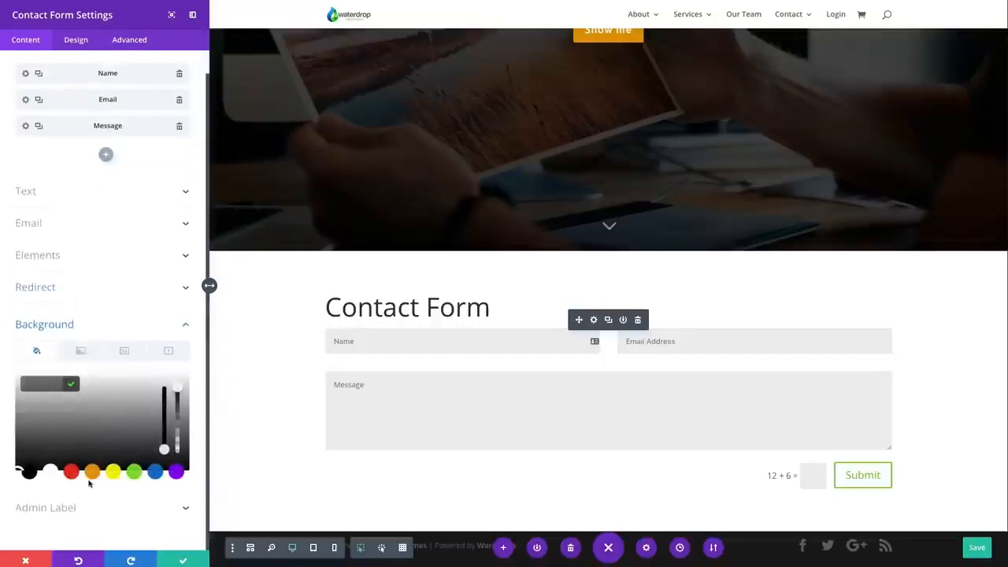
pyautogui.click(92, 472)
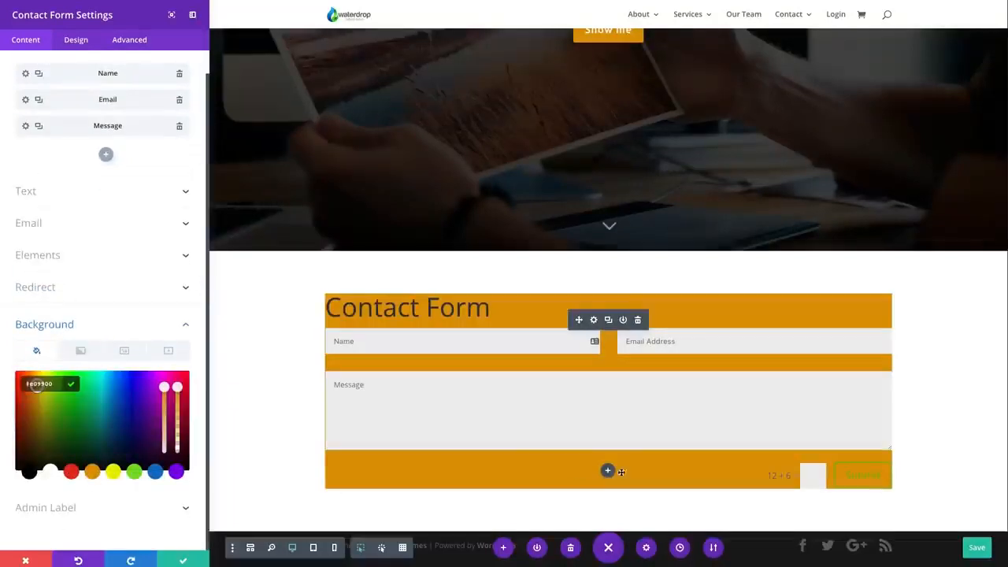
pyautogui.scroll(-1, 339, 470)
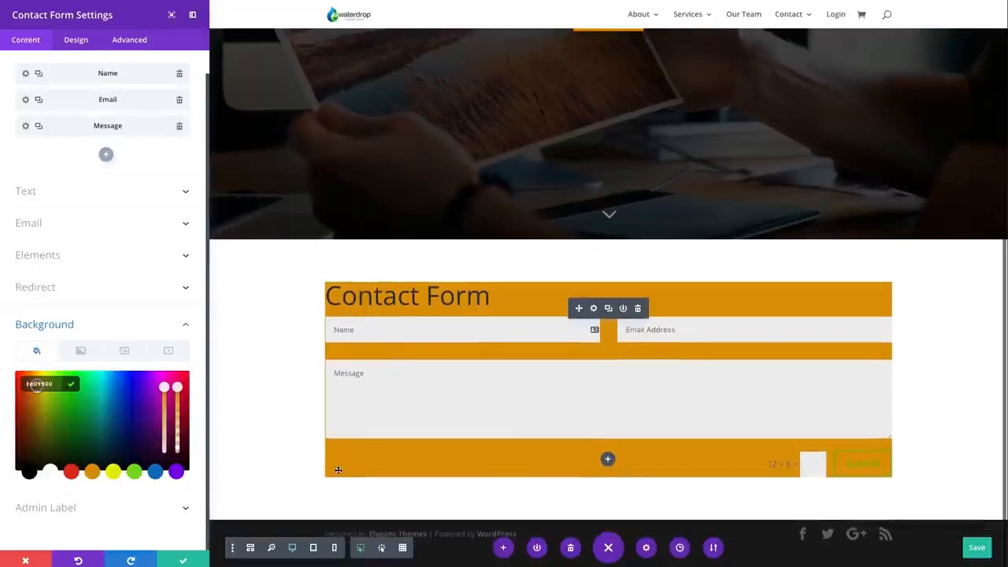
pyautogui.click(75, 40)
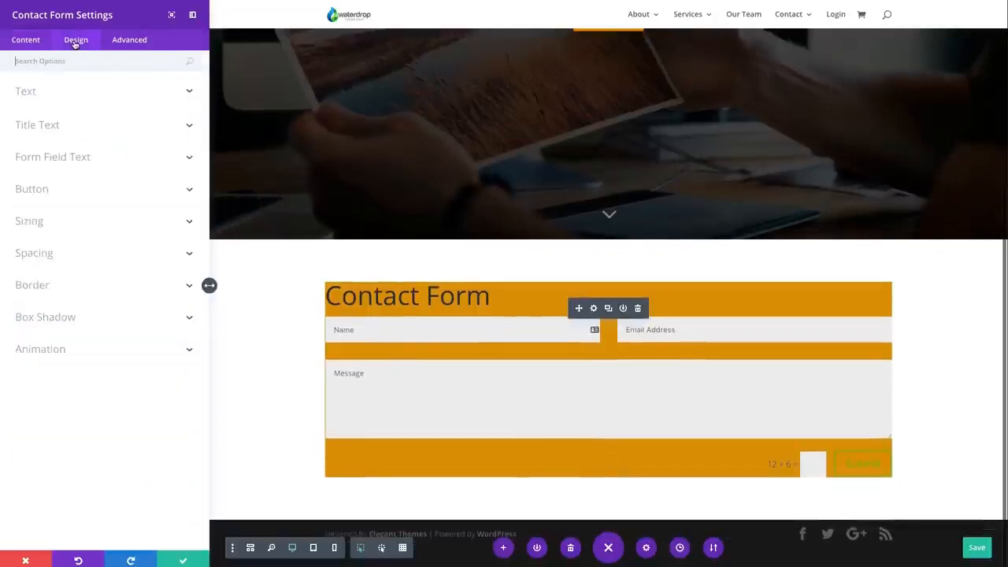
pyautogui.click(52, 254)
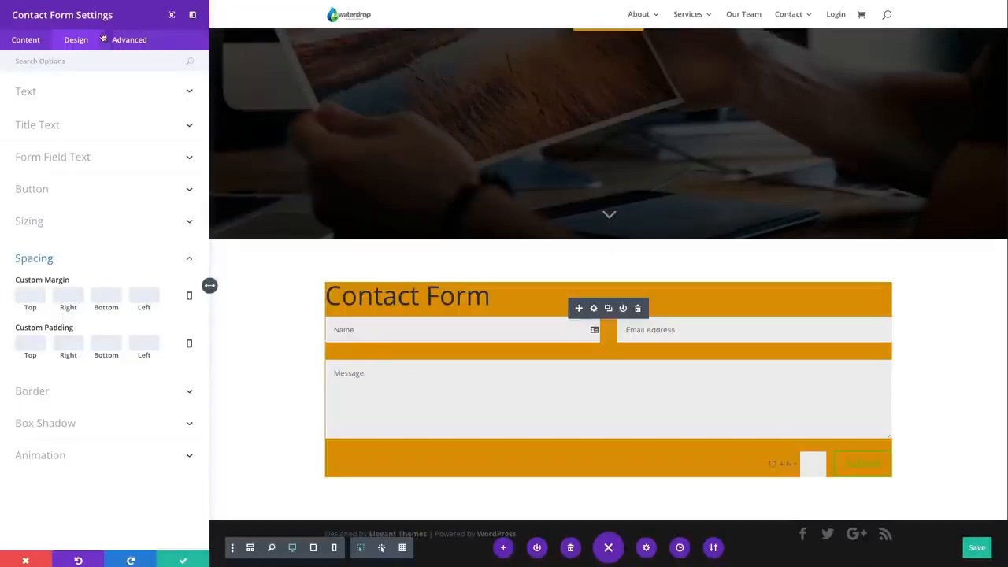
# Remove the orange background color from the contact form
pyautogui.click(24, 40)
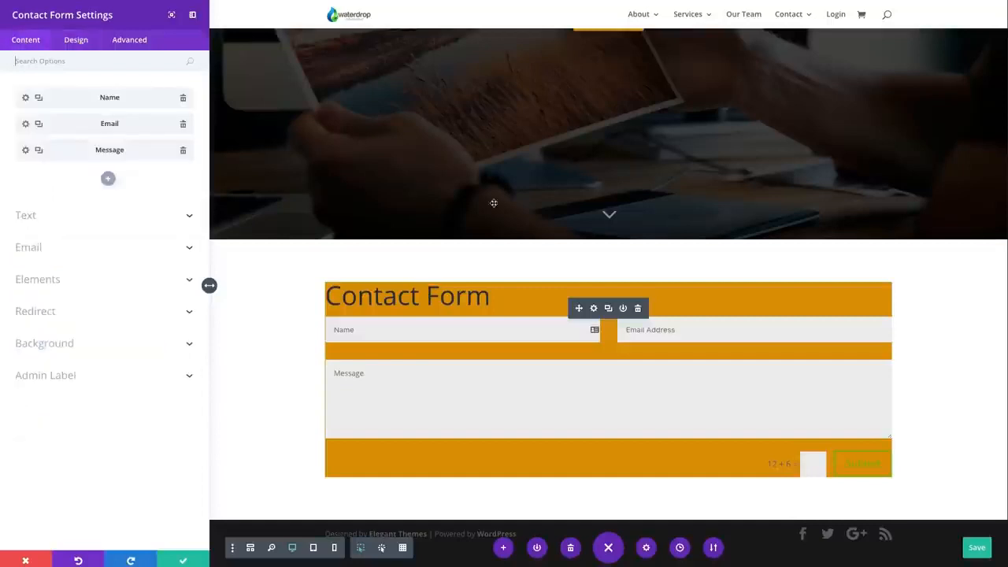
pyautogui.click(78, 343)
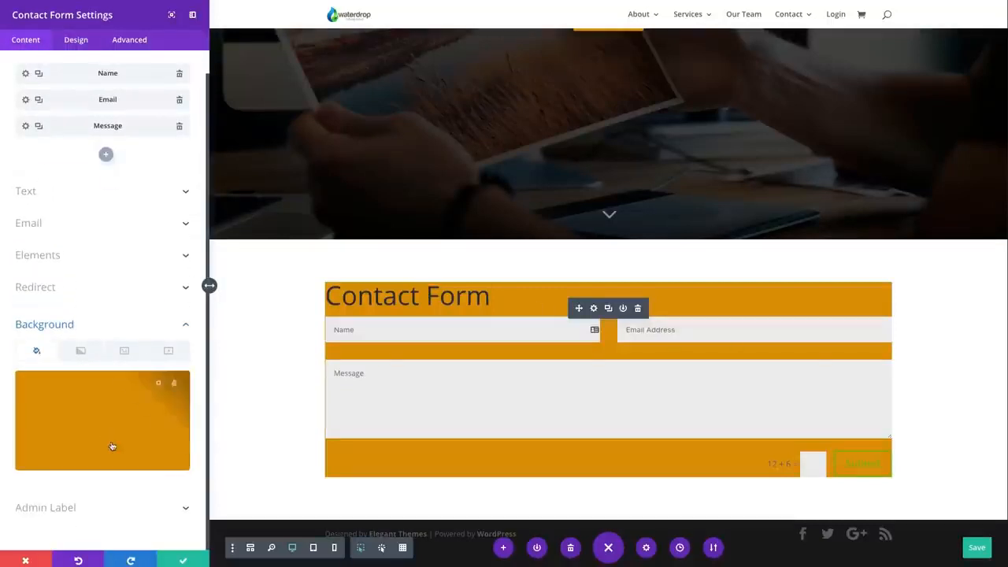
pyautogui.click(174, 384)
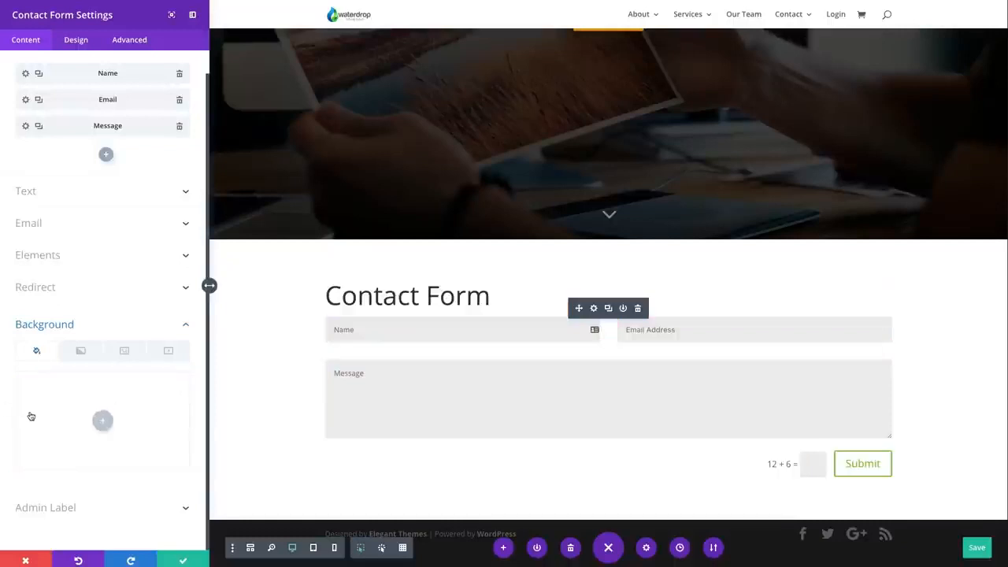
# Try centered text orientation for the contact form and set the orientation to left
pyautogui.scroll(1, 31, 416)
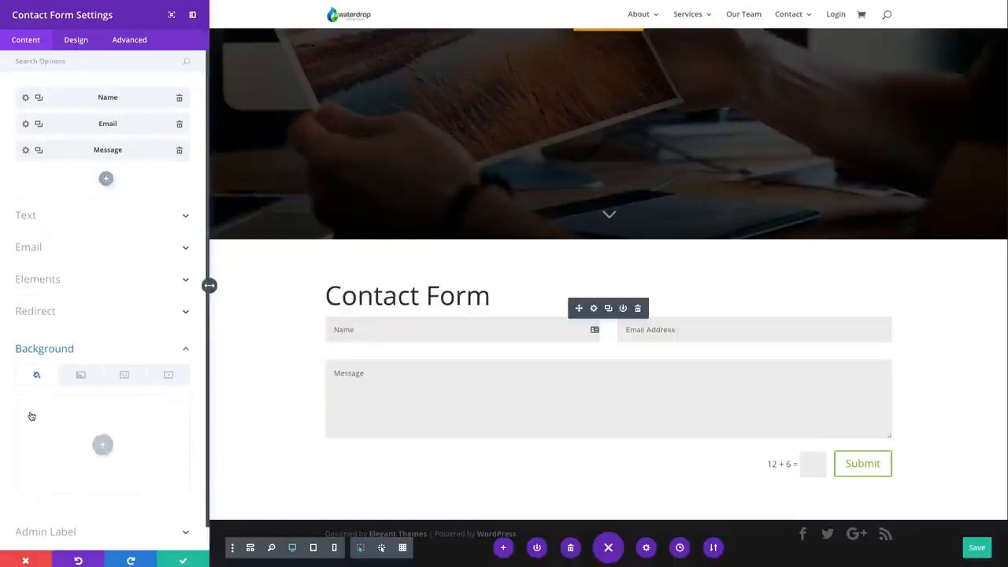
pyautogui.click(82, 40)
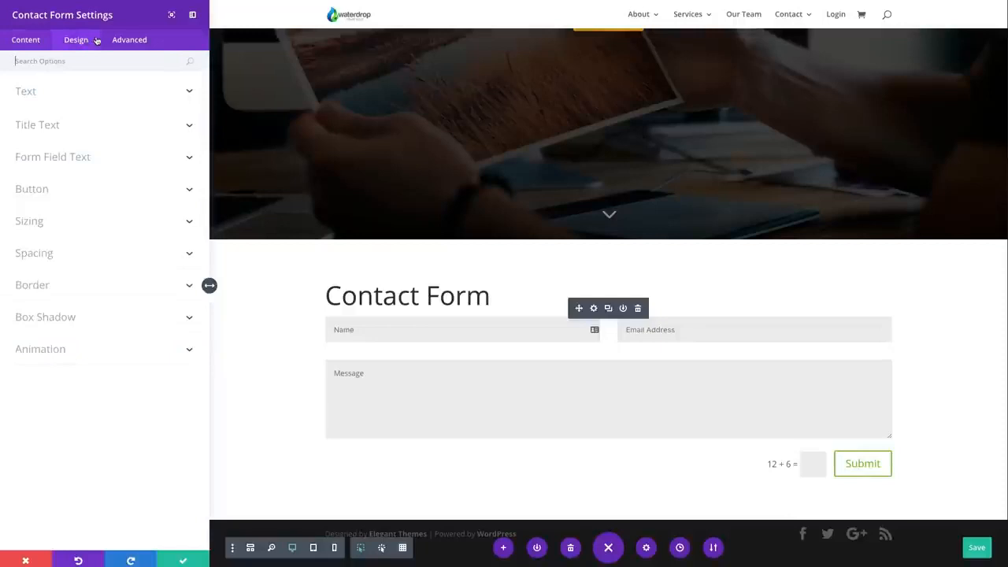
pyautogui.click(75, 95)
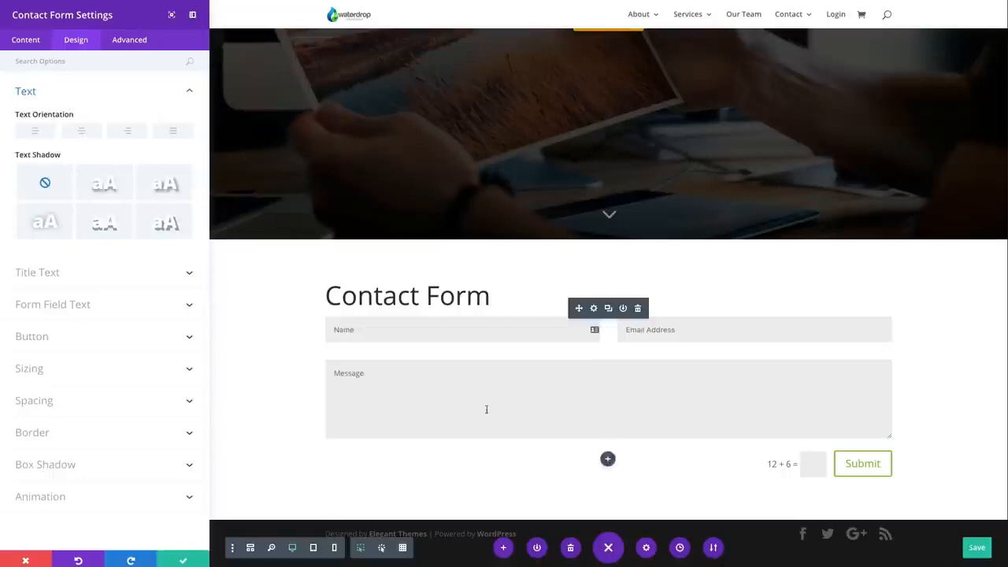
pyautogui.click(82, 133)
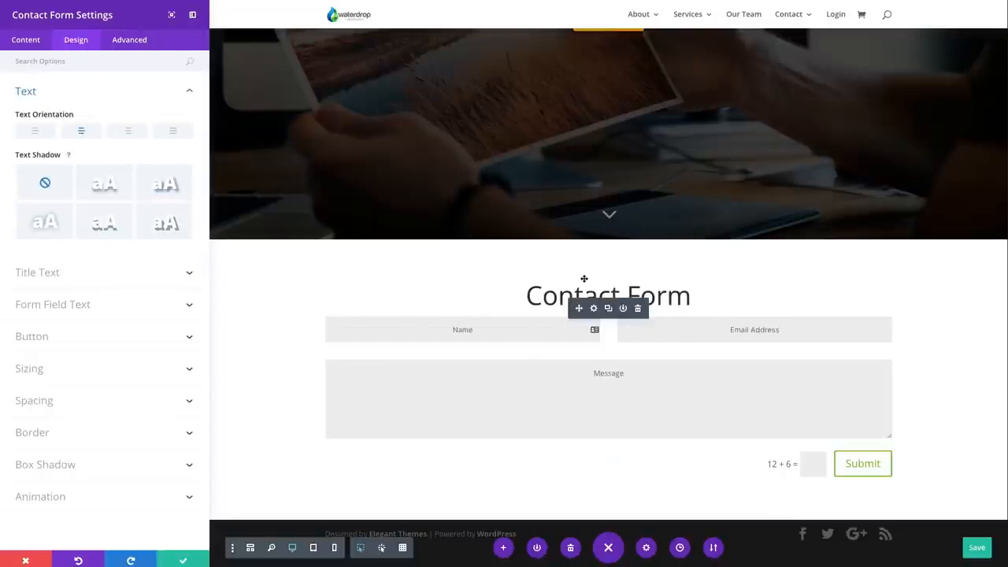
pyautogui.click(35, 134)
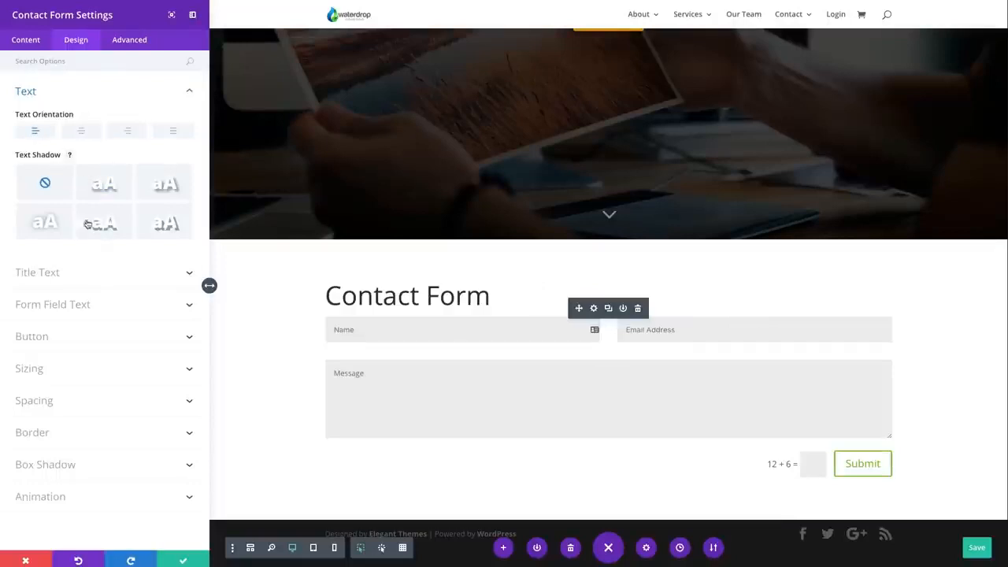
# Examine the design options for the form's title text and form field text
pyautogui.click(41, 273)
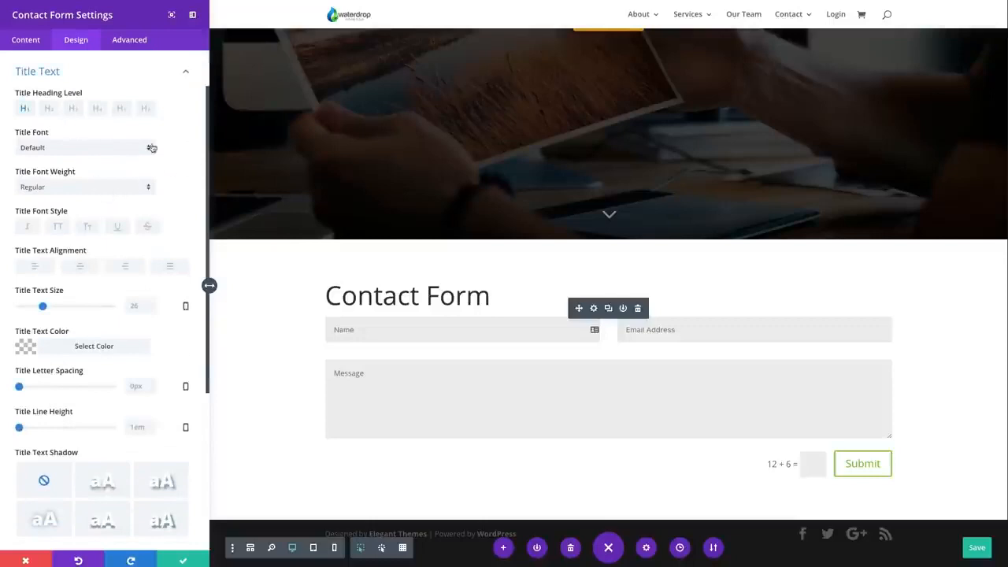
pyautogui.click(491, 298)
pyautogui.moveTo(491, 297); pyautogui.dragTo(326, 297)
pyautogui.click(185, 167)
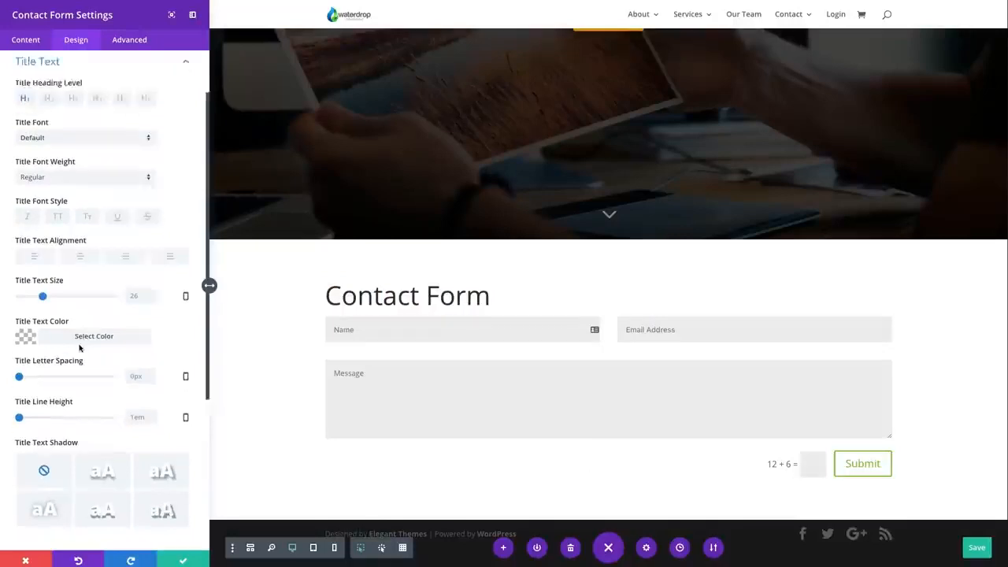
pyautogui.scroll(-3, 83, 378)
pyautogui.click(84, 428)
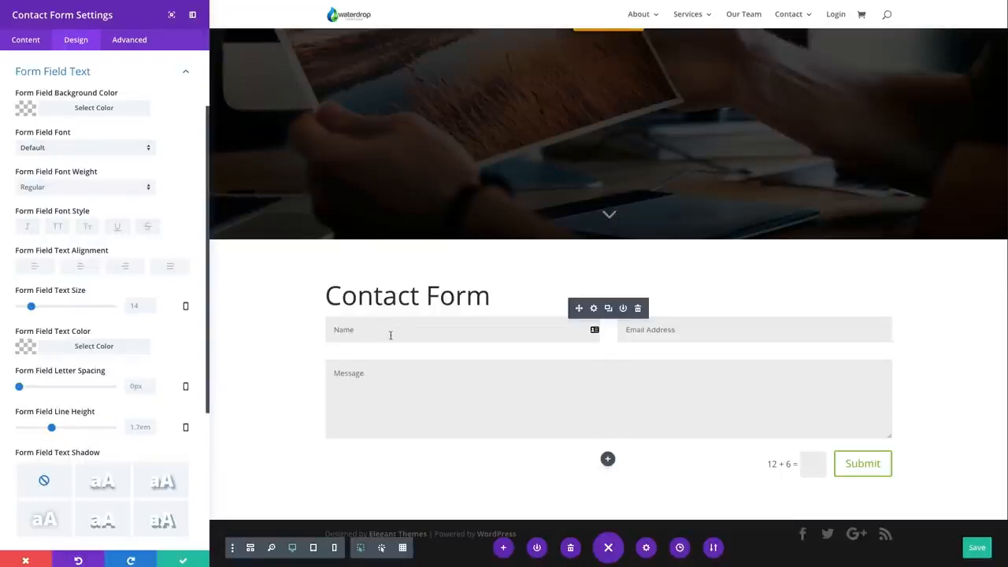
# Enable custom styles for the form's submit button and look through the button styling options
pyautogui.scroll(-3, 158, 315)
pyautogui.click(44, 343)
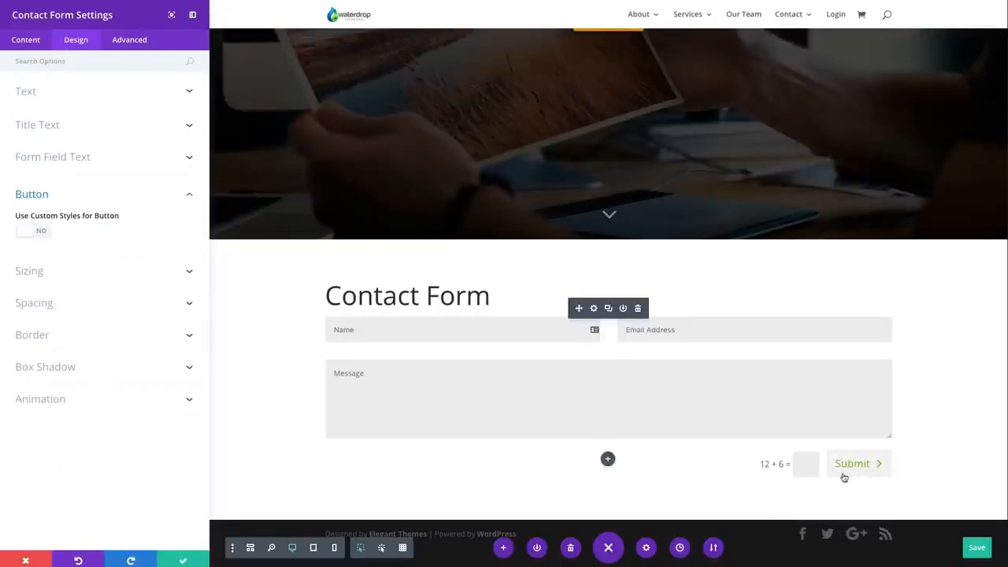
pyautogui.click(44, 232)
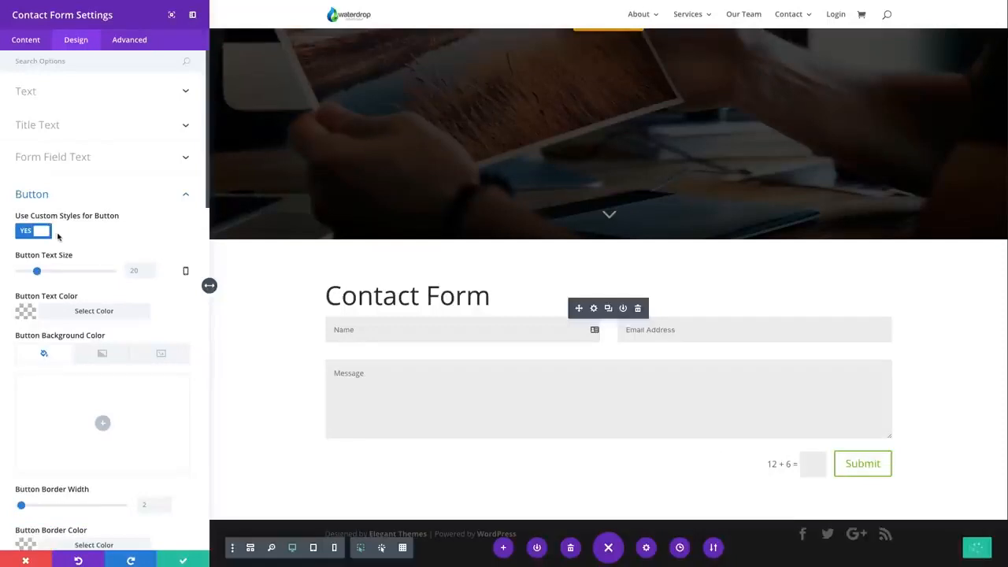
pyautogui.scroll(-5, 101, 239)
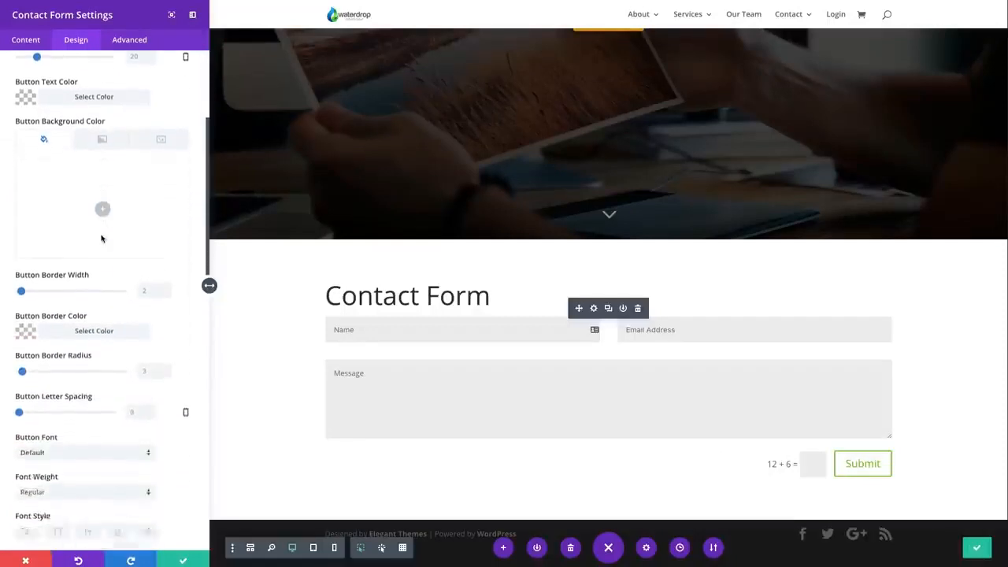
pyautogui.scroll(-4, 101, 239)
pyautogui.scroll(9, 101, 238)
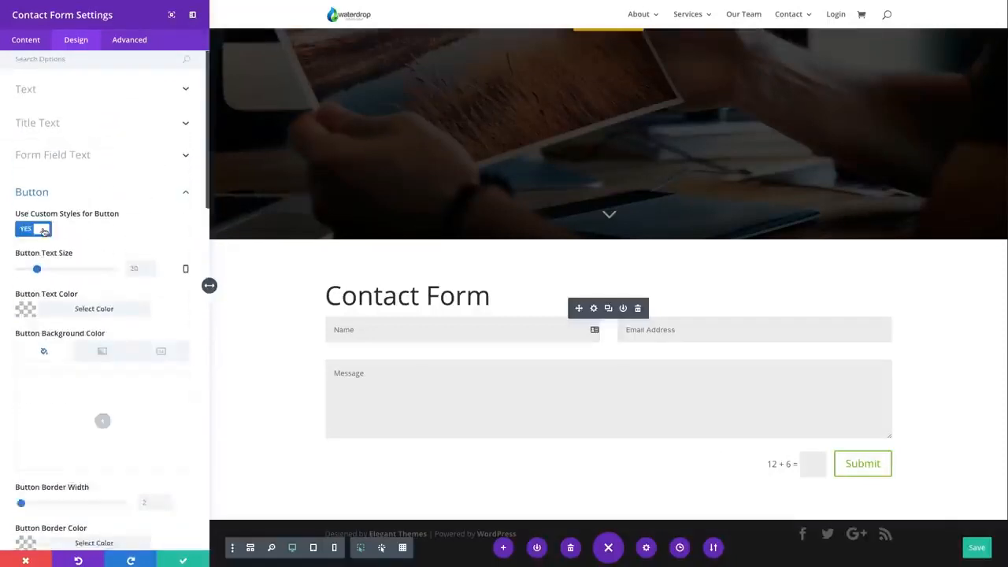
# Turn off custom styles for the form's submit button and open the form's sizing options
pyautogui.click(43, 230)
pyautogui.click(65, 271)
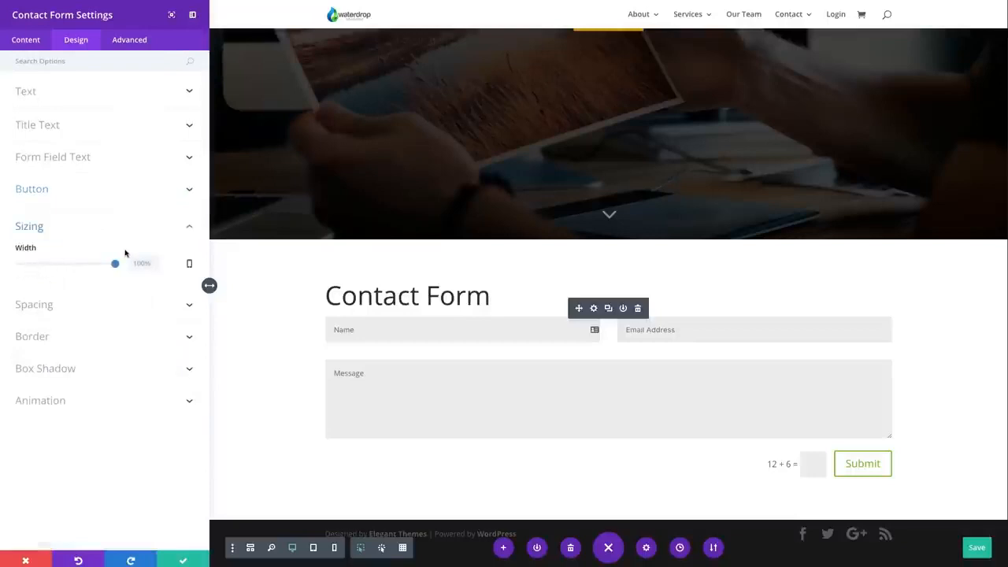
# Try a 71% width with centered module alignment for the contact form and reset the width
pyautogui.moveTo(114, 266); pyautogui.dragTo(89, 265)
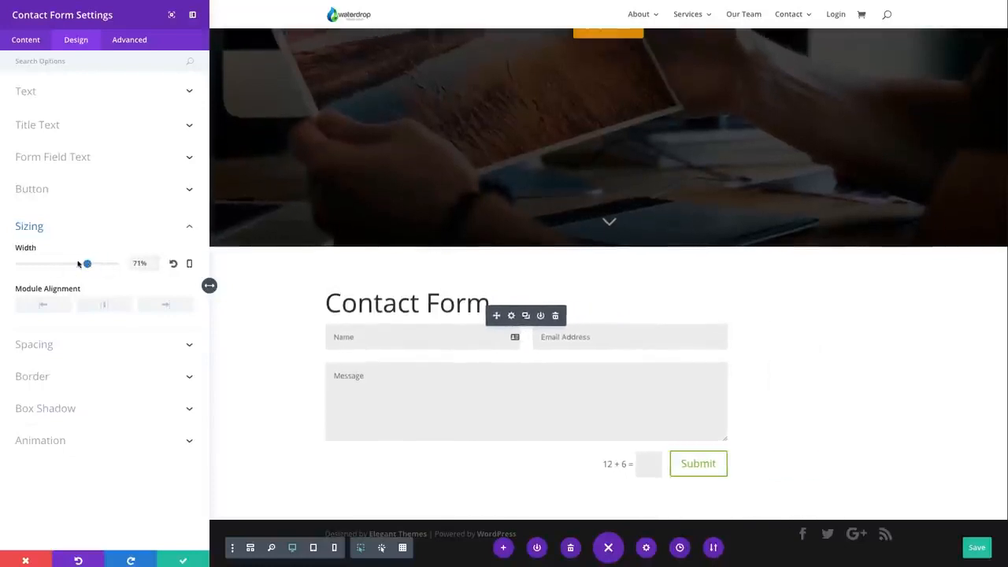
pyautogui.click(106, 308)
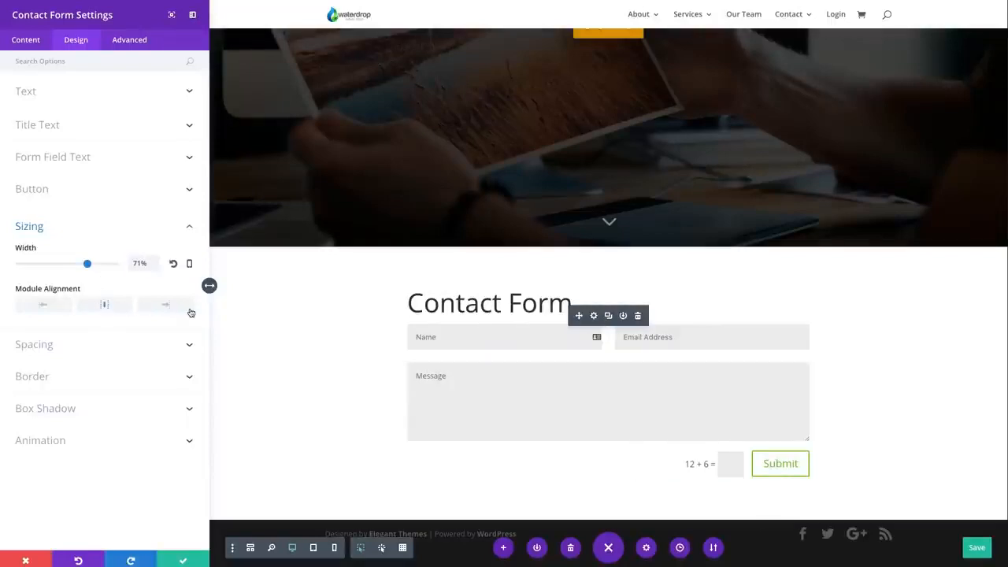
pyautogui.click(173, 264)
# Look at the form's spacing options and try a 2px border around the input fields
pyautogui.click(93, 310)
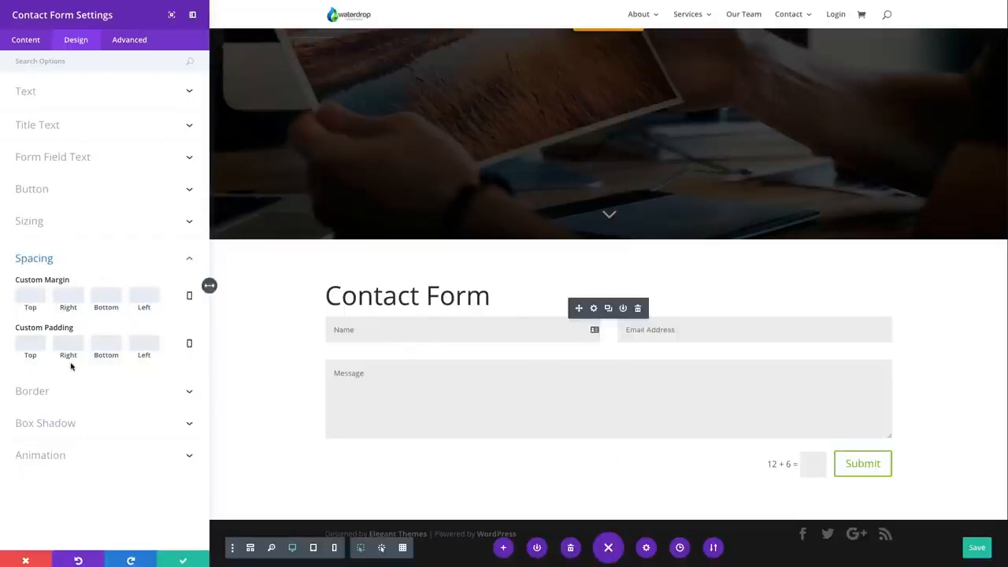
pyautogui.click(87, 391)
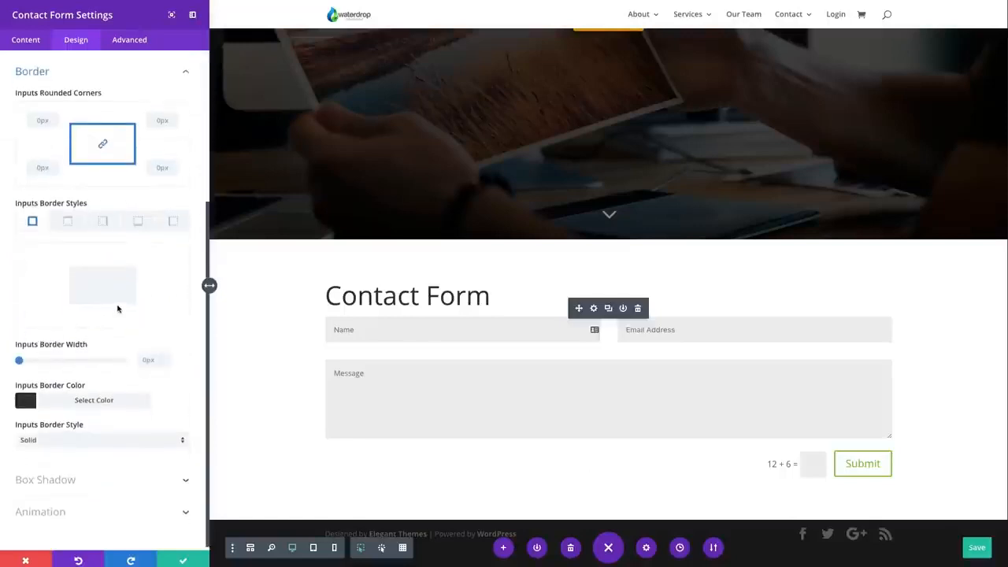
pyautogui.moveTo(19, 362); pyautogui.dragTo(24, 362)
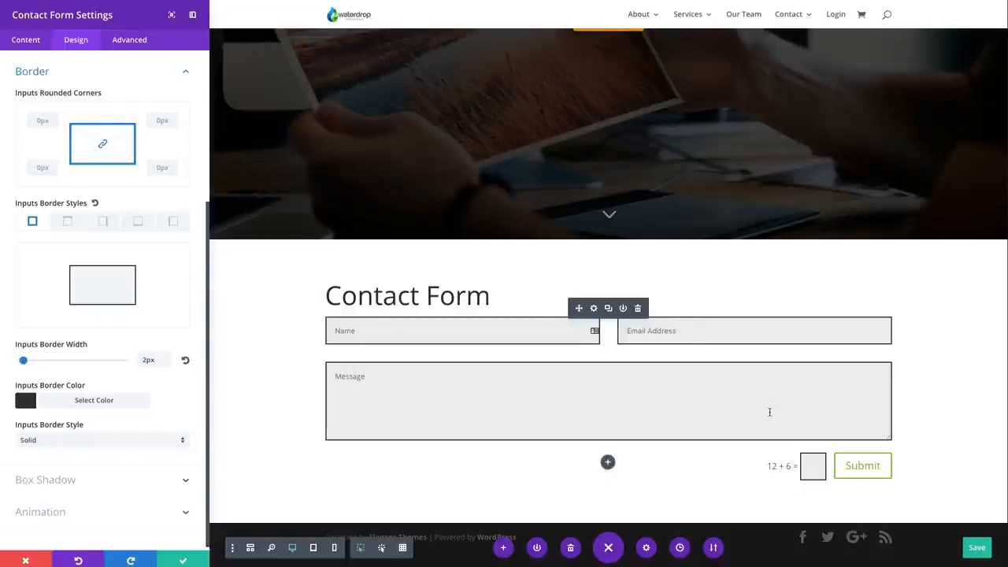
# Try the first box shadow preset on the form fields and set the box shadow back to none
pyautogui.click(45, 479)
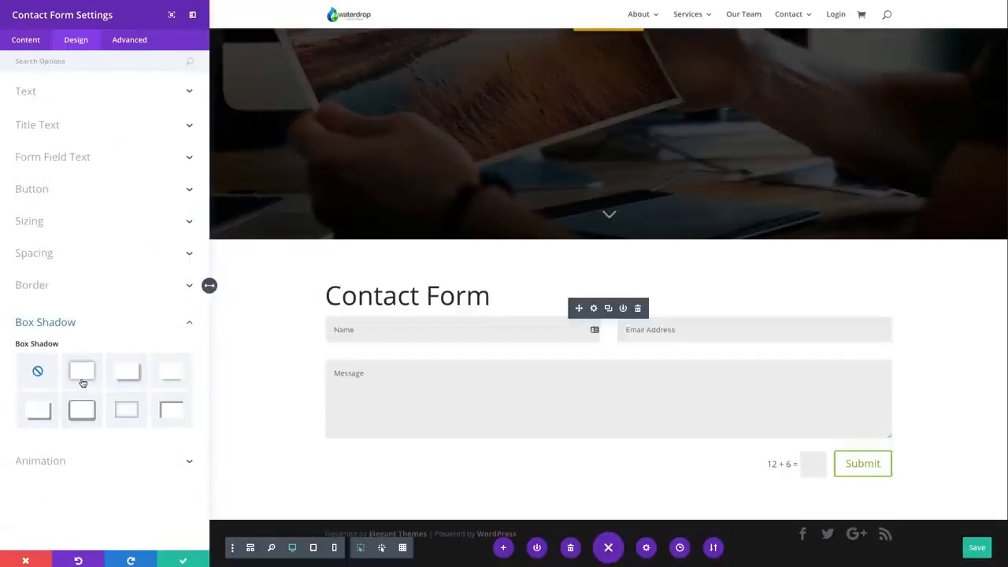
pyautogui.click(82, 379)
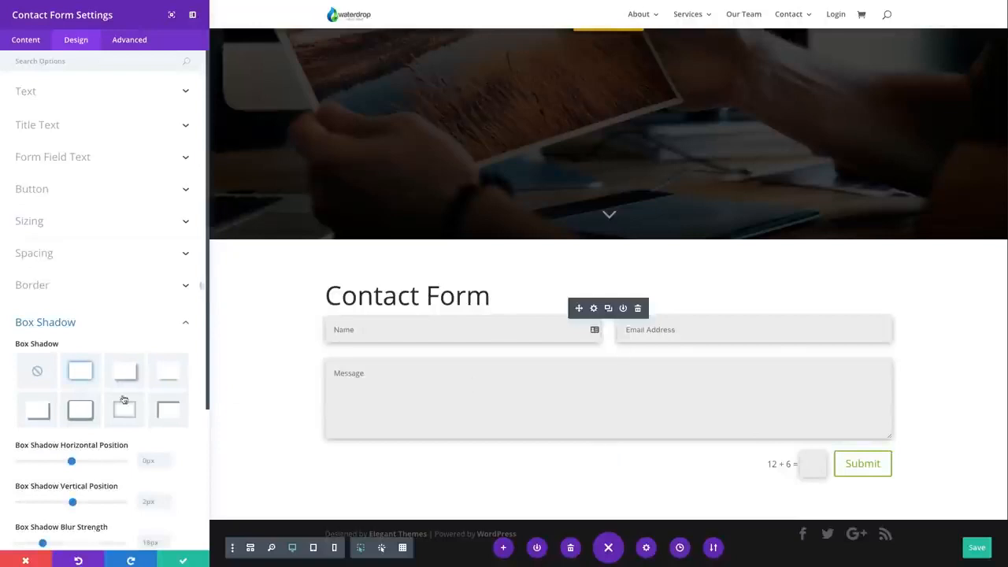
pyautogui.click(39, 373)
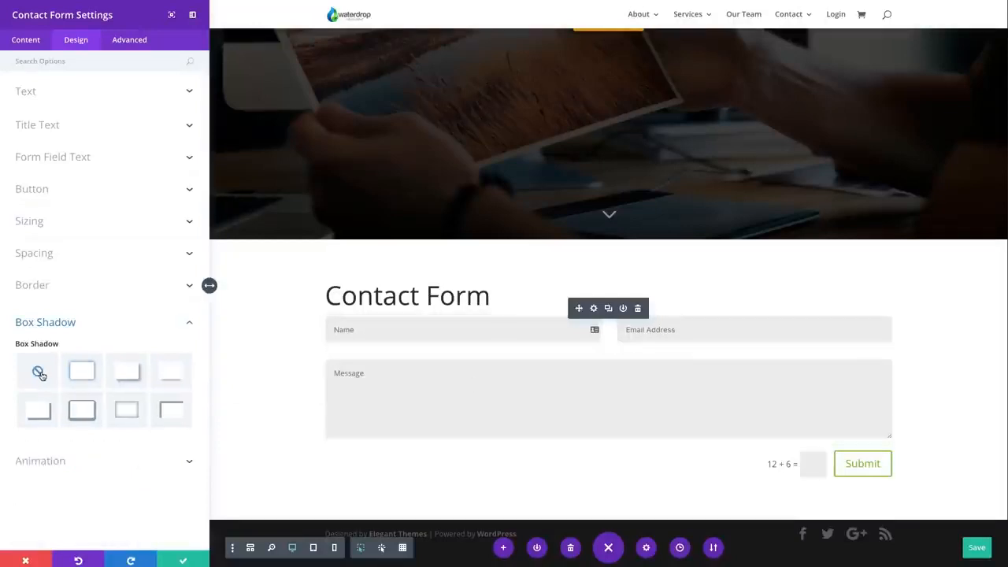
# Try the Fade animation style on the contact form and set the animation back to None
pyautogui.click(103, 470)
pyautogui.click(82, 409)
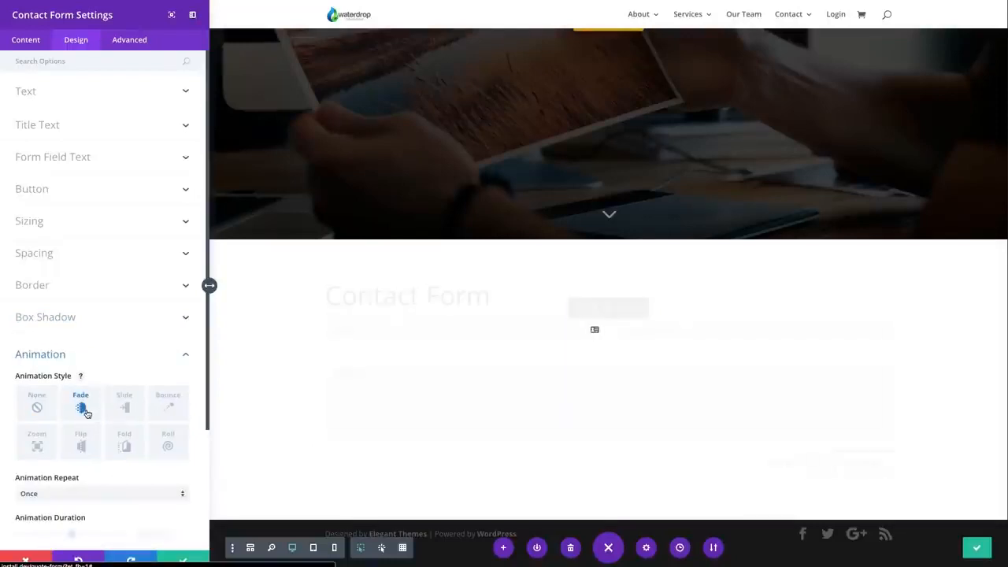
pyautogui.click(37, 408)
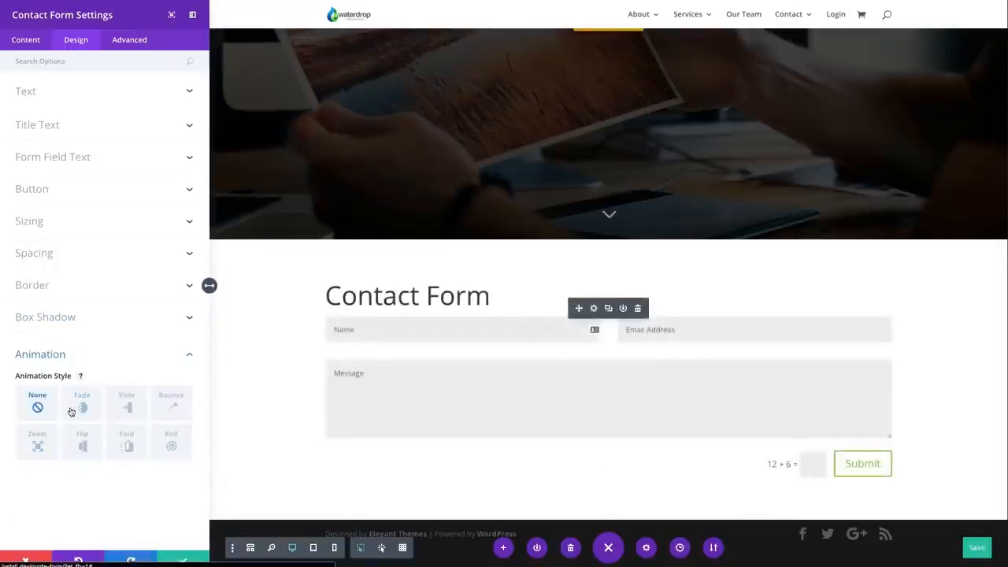
# Examine the form's CSS ID and class, custom CSS and visibility options, and save the module settings
pyautogui.click(131, 44)
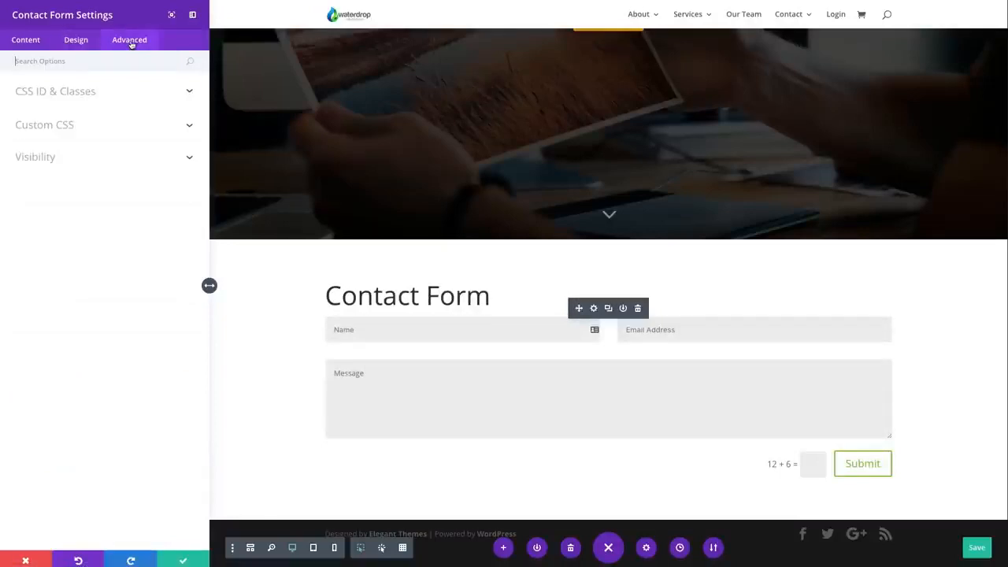
pyautogui.click(101, 97)
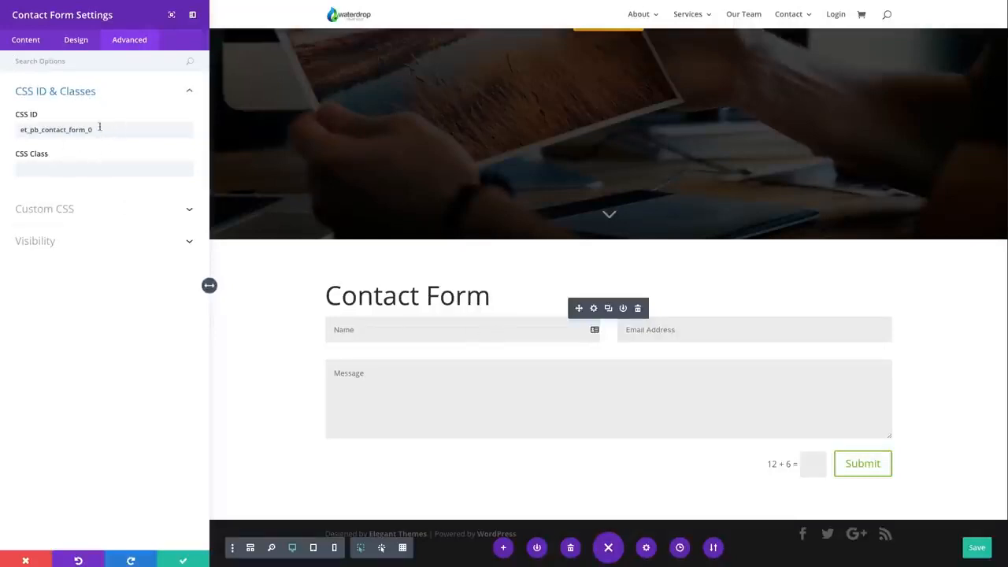
pyautogui.click(47, 201)
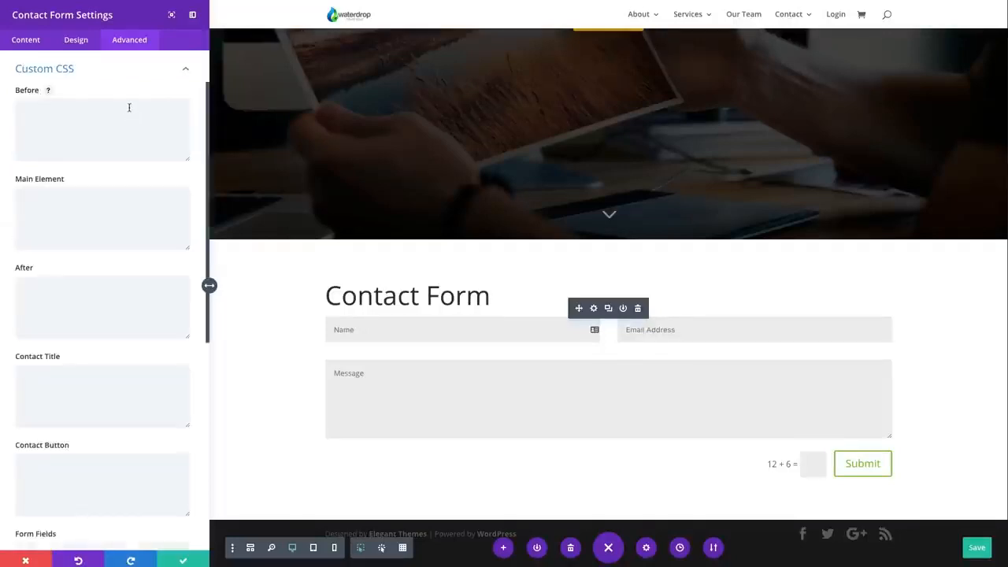
pyautogui.scroll(-5, 126, 151)
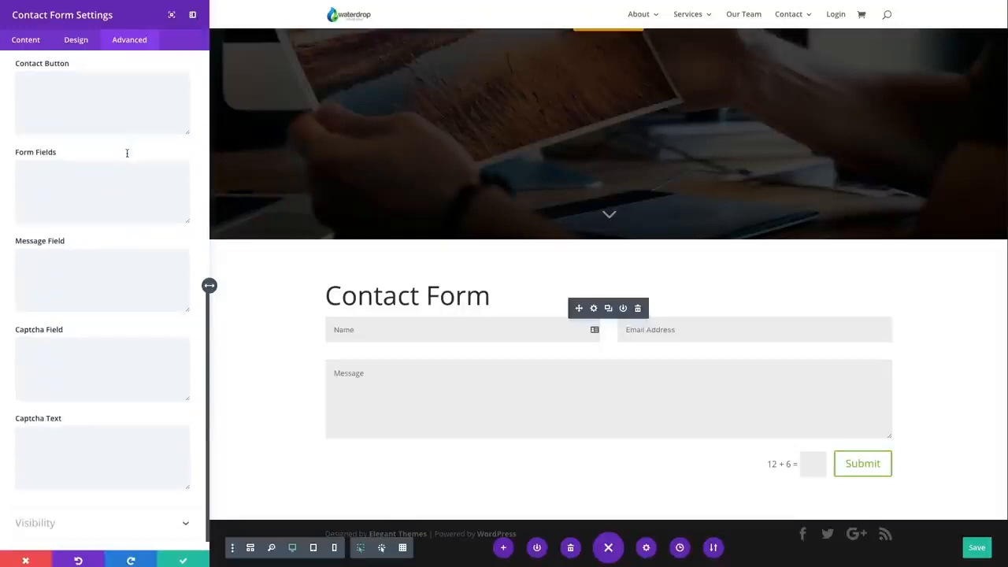
pyautogui.scroll(5, 126, 155)
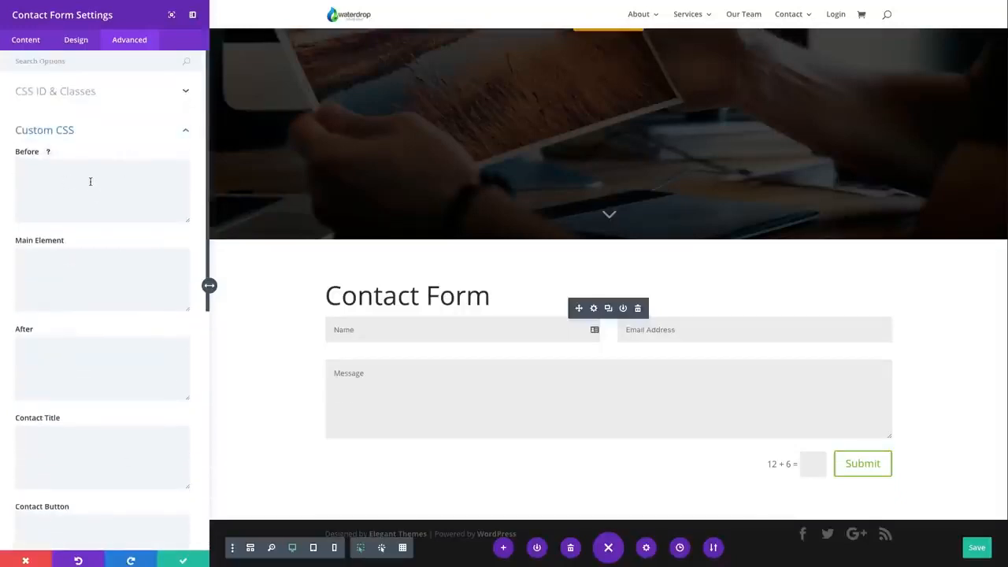
pyautogui.scroll(-5, 90, 181)
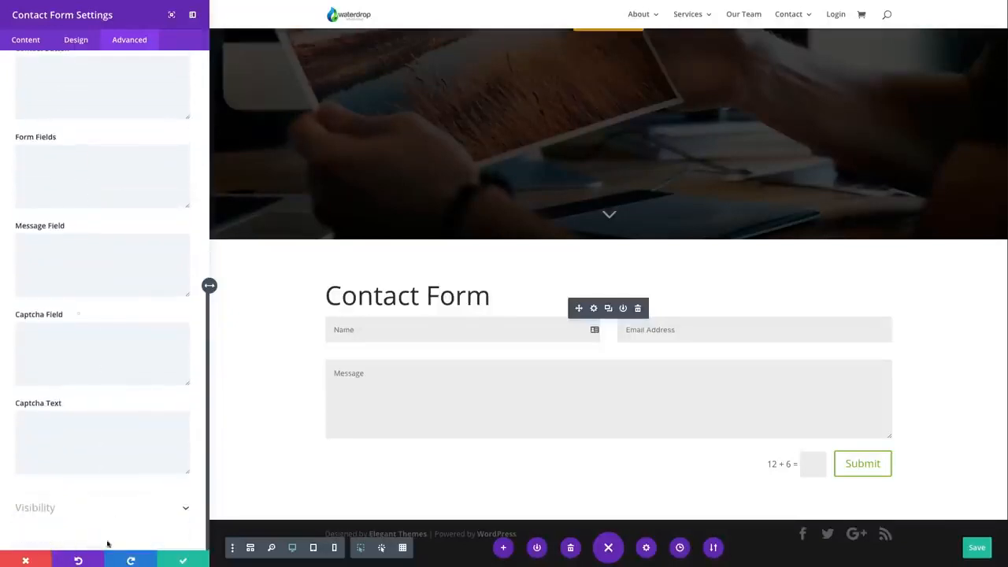
pyautogui.click(79, 511)
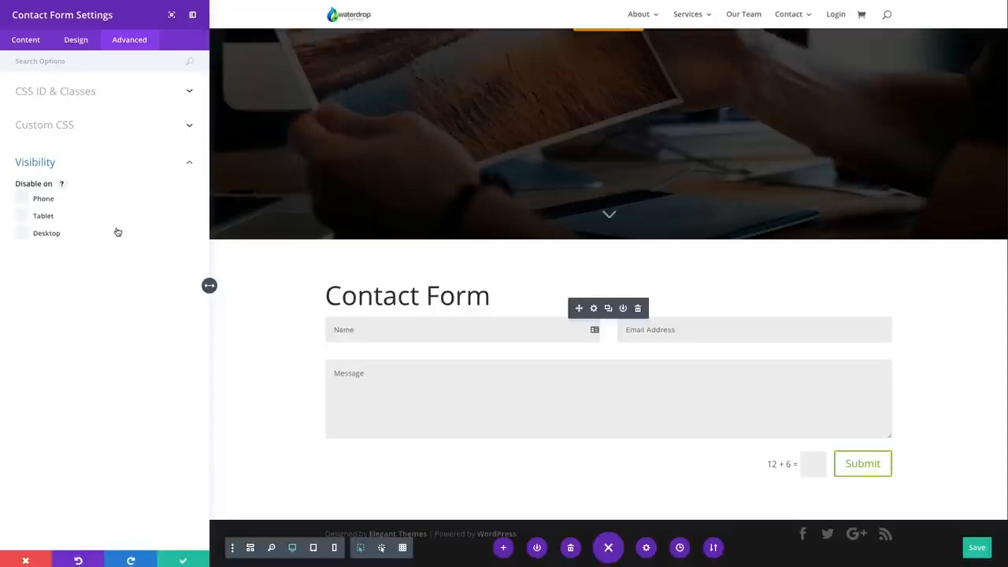
pyautogui.click(182, 560)
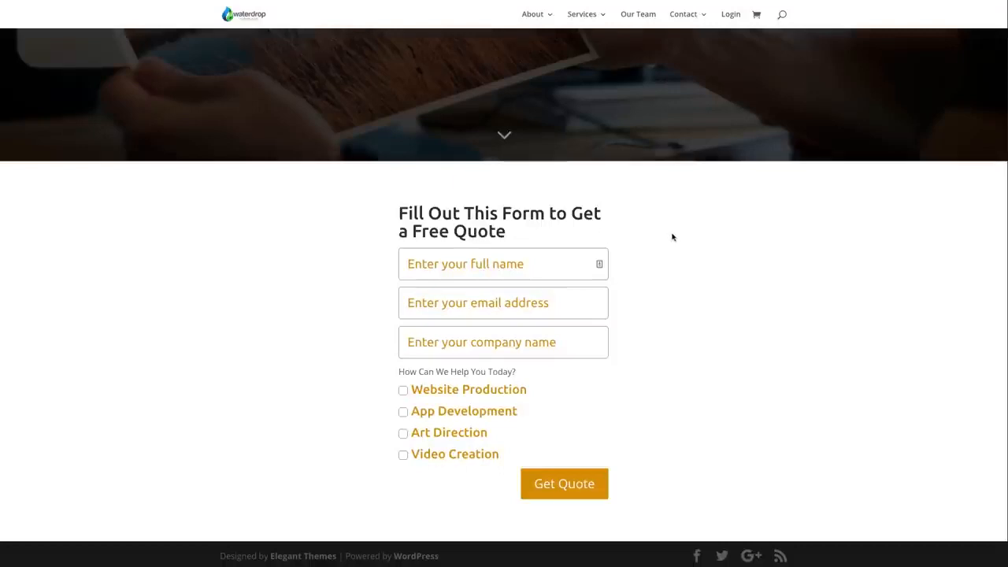
# Test the free quote form's conditional questions by choosing Website Production, App Development, Art Direction and Video Creation in turn
pyautogui.click(433, 266)
pyautogui.click(498, 344)
pyautogui.click(403, 391)
pyautogui.scroll(-2, 379, 414)
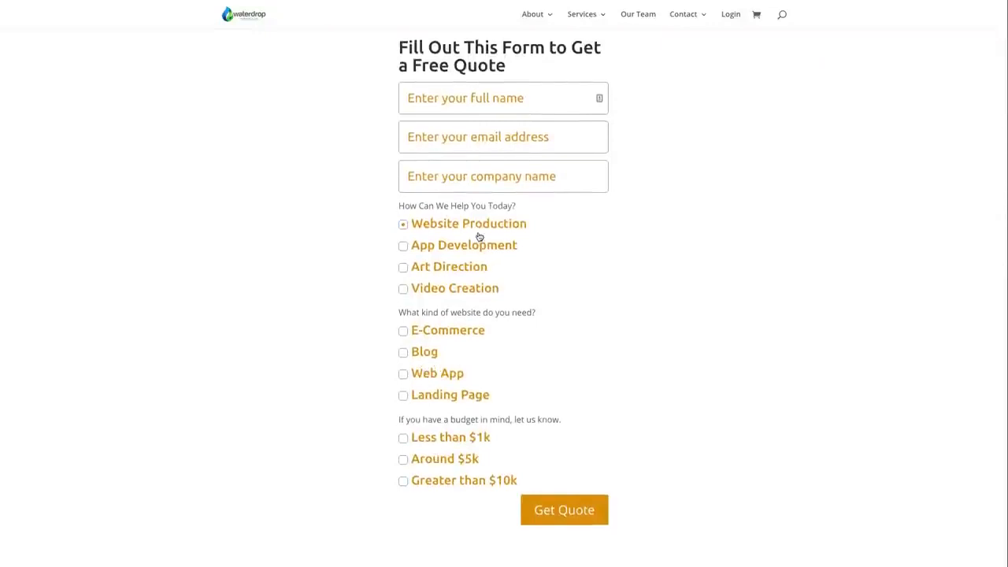
pyautogui.click(402, 249)
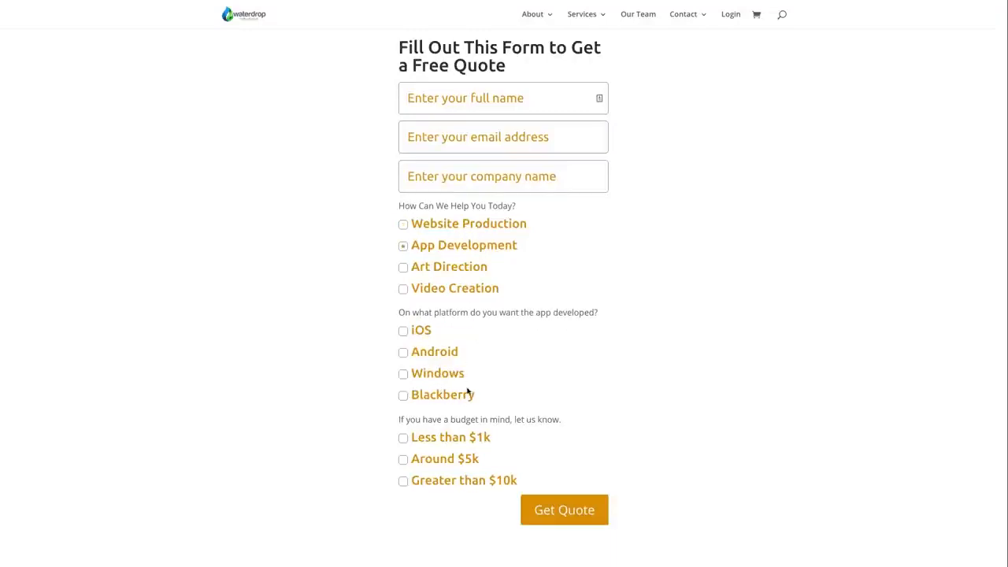
pyautogui.click(404, 269)
pyautogui.click(403, 290)
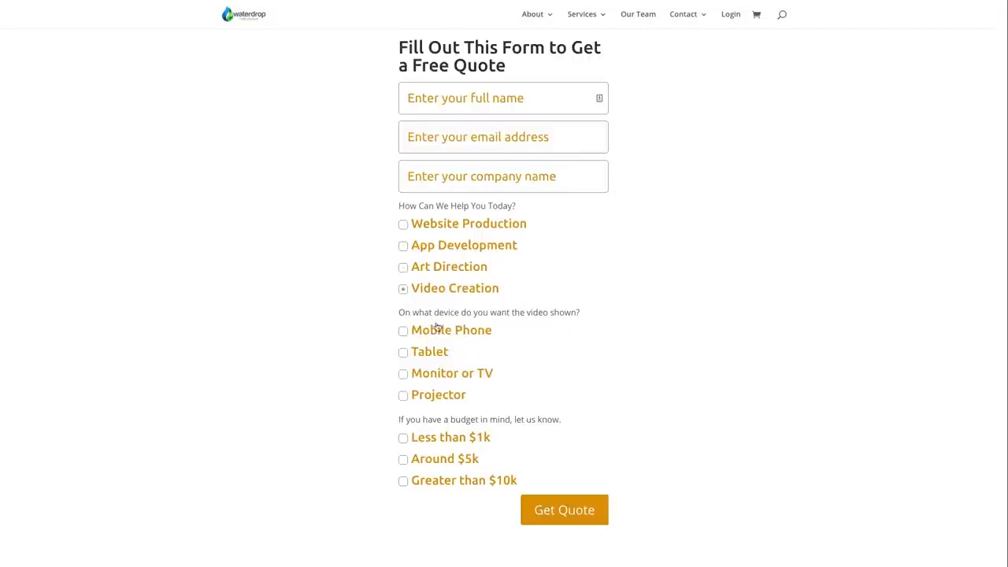
# Choose Tablet as the video device and Less than $1k as the budget in the quote form
pyautogui.click(404, 355)
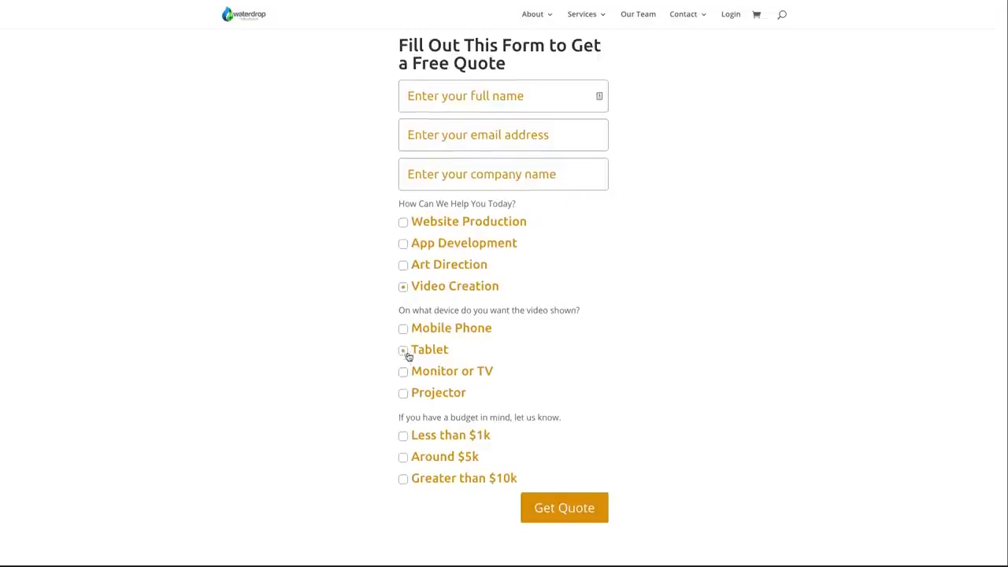
pyautogui.click(406, 438)
pyautogui.scroll(-1, 411, 441)
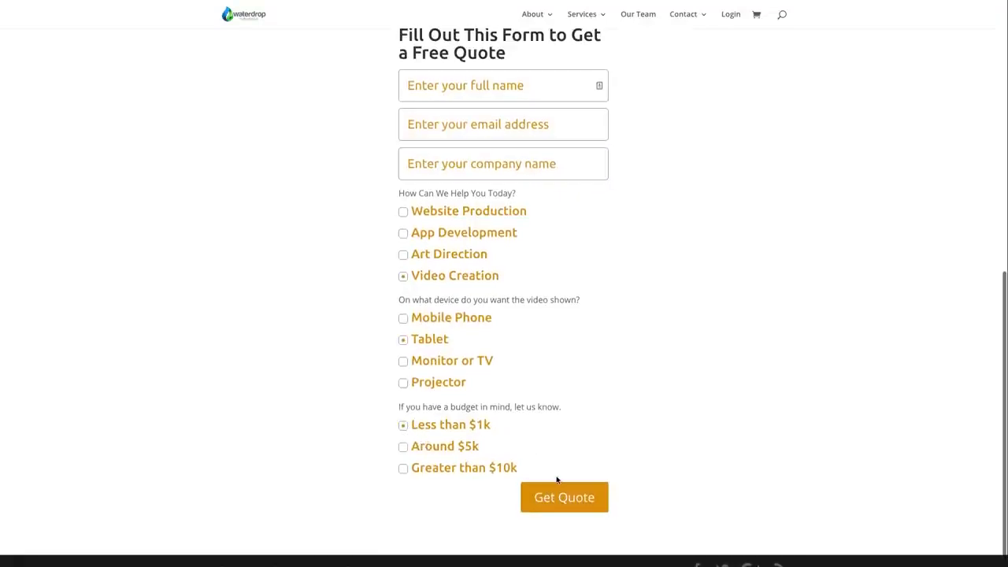
pyautogui.scroll(1, 557, 480)
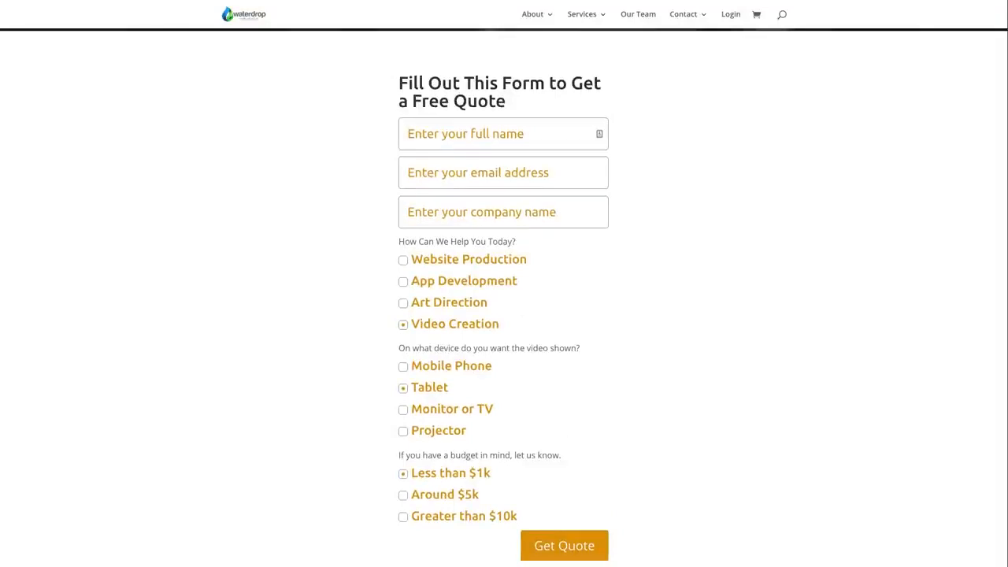
# Fill in the quote form's full name with "name", a sample email address, and "company" as the company name
pyautogui.write('name')
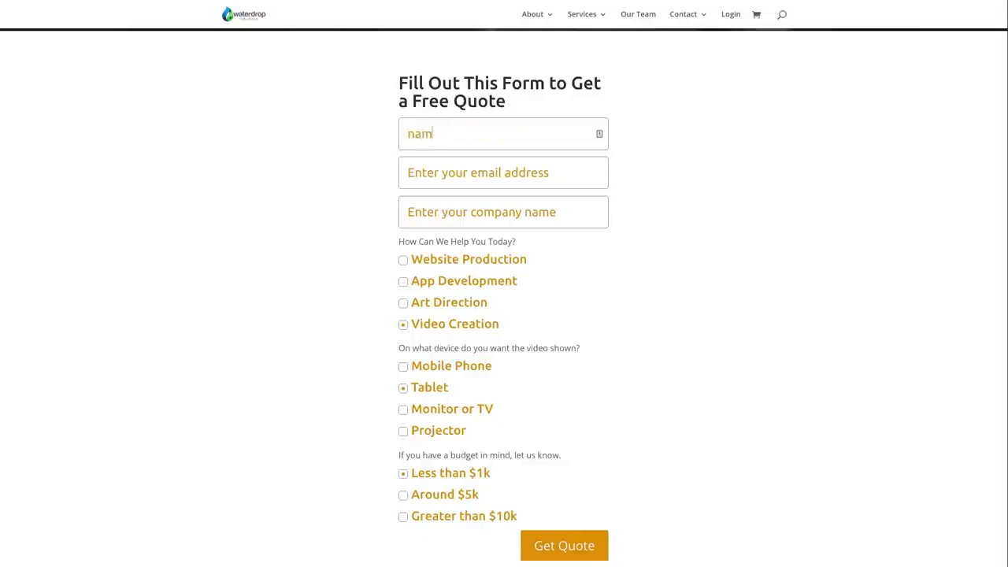
pyautogui.press('Tab')
pyautogui.write('name')
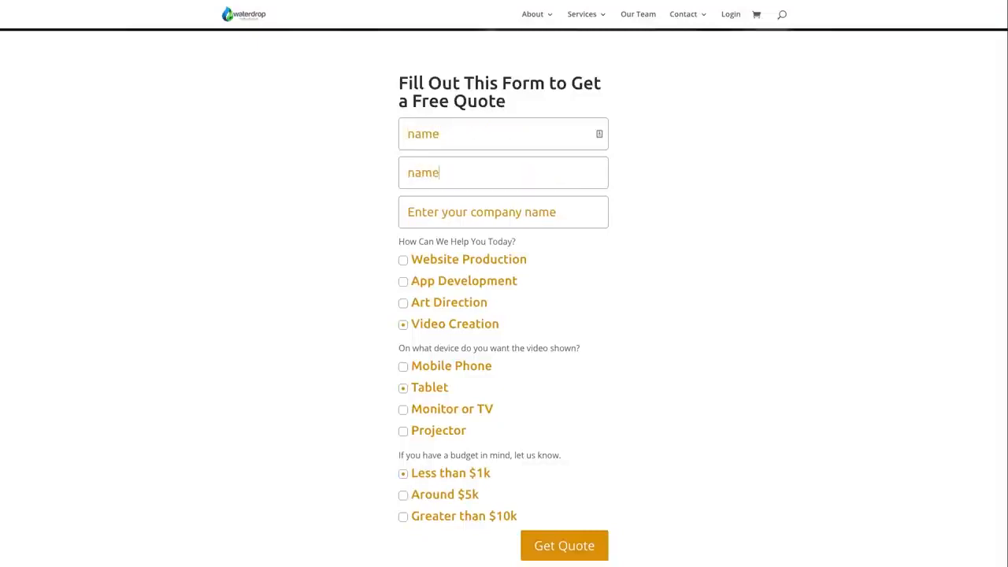
pyautogui.write('@email.com')
pyautogui.press('Tab')
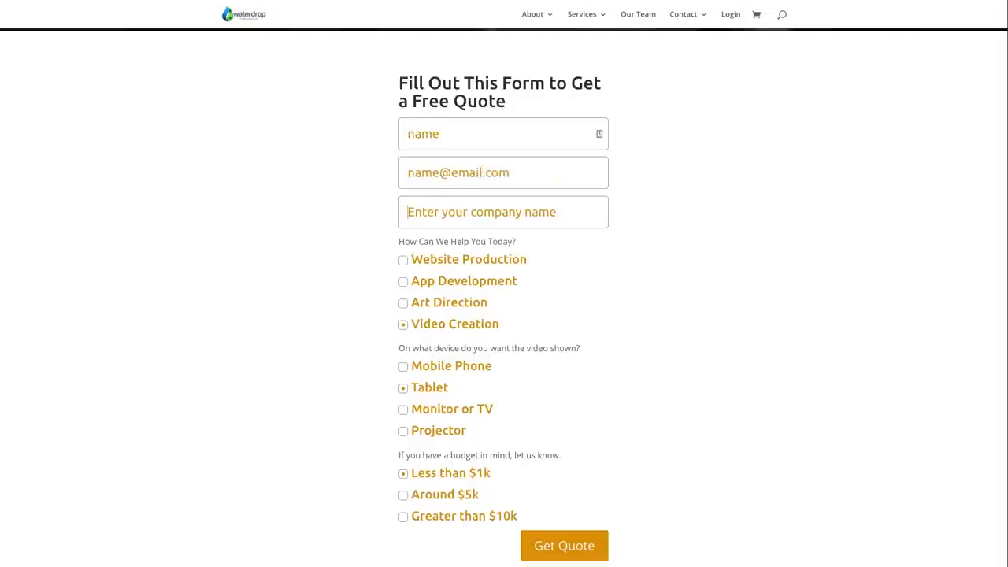
pyautogui.write('company')
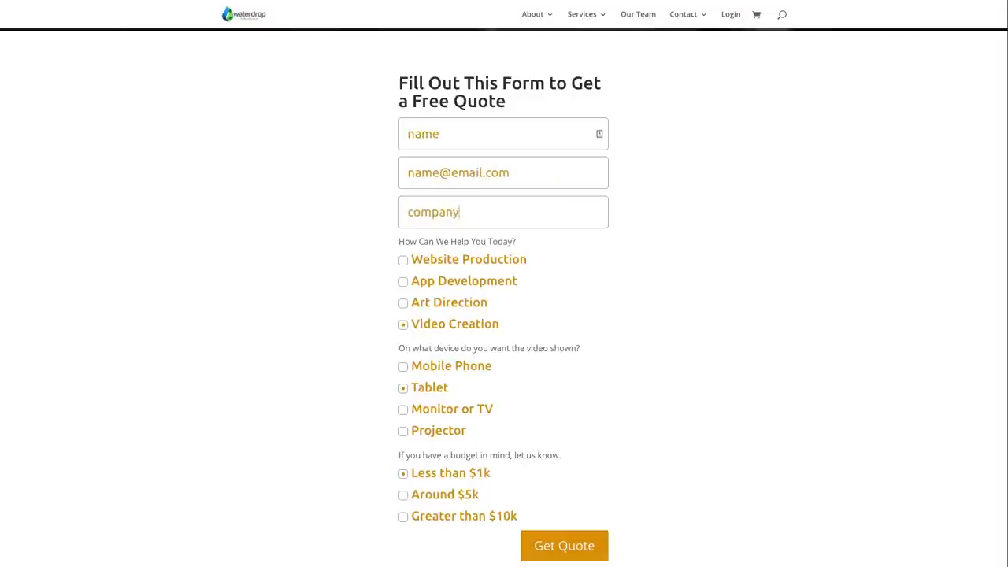
# Submit the quote request and highlight the message shown below the form title
pyautogui.click(572, 545)
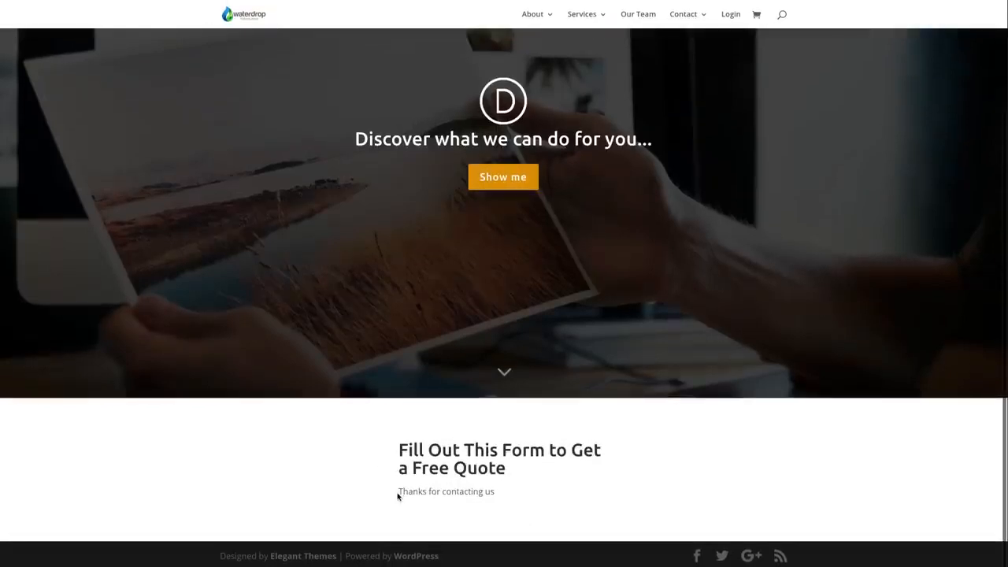
pyautogui.moveTo(397, 495); pyautogui.dragTo(502, 496)
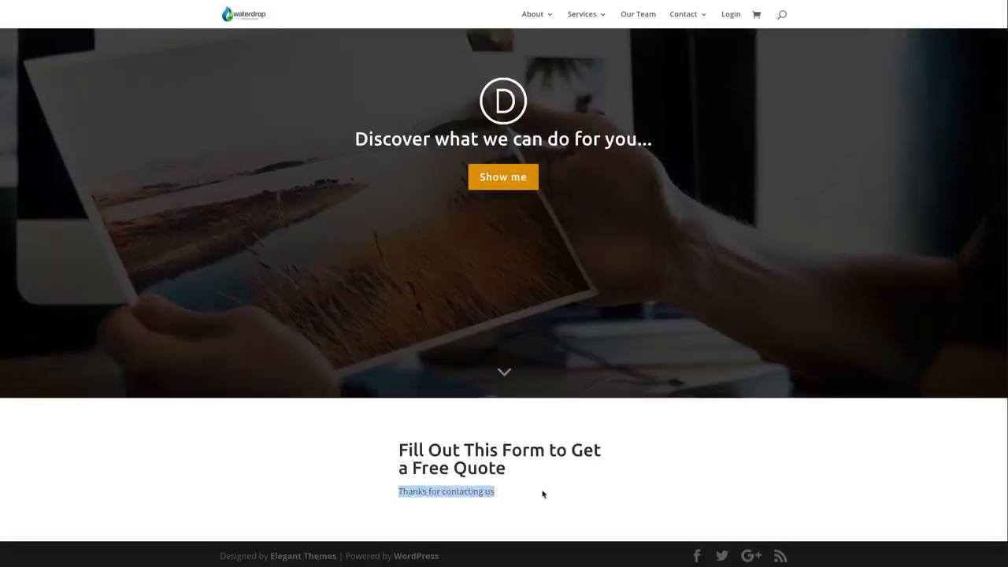
pyautogui.click(685, 466)
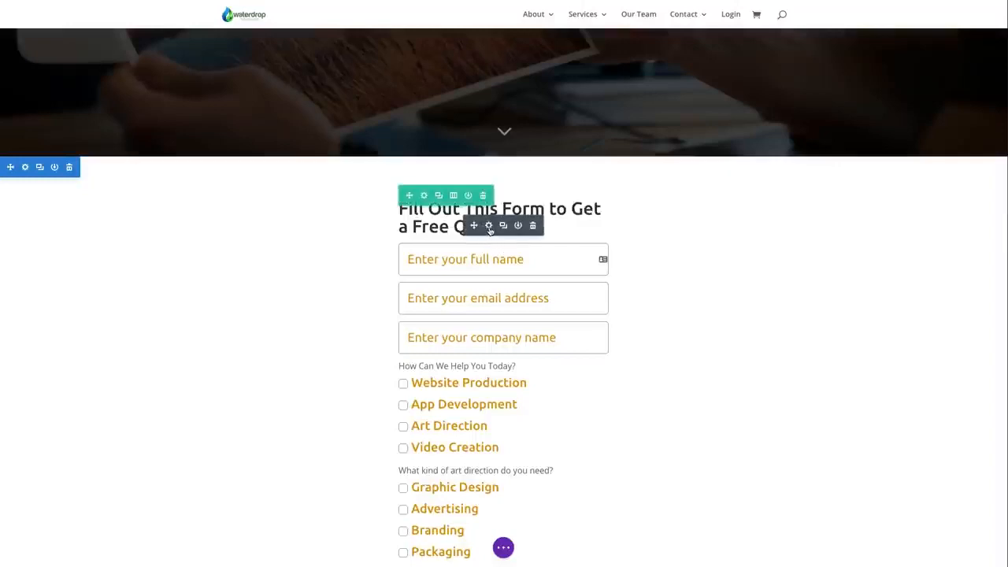
# Open the settings of the quote form's name field and select its field ID
pyautogui.click(489, 226)
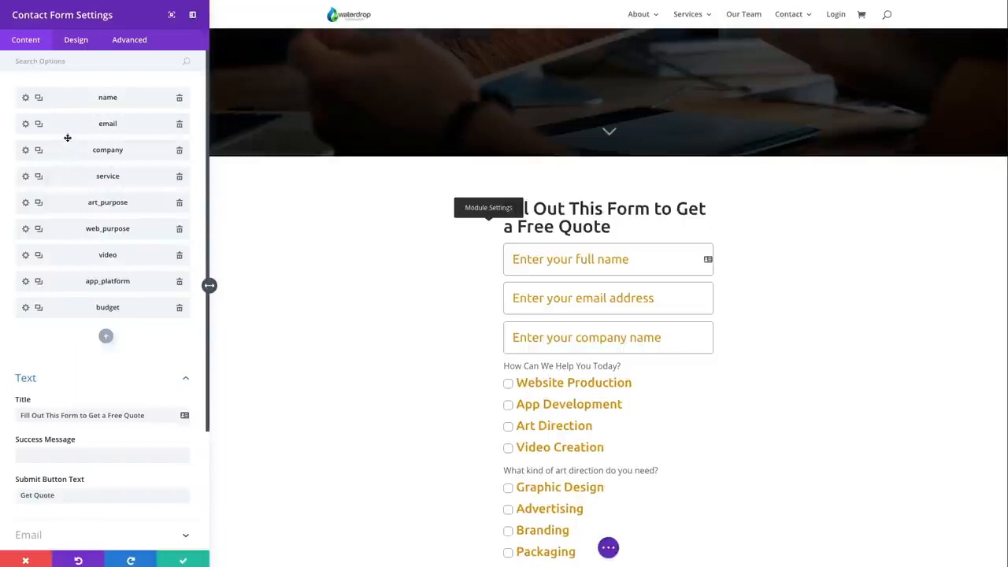
pyautogui.click(25, 97)
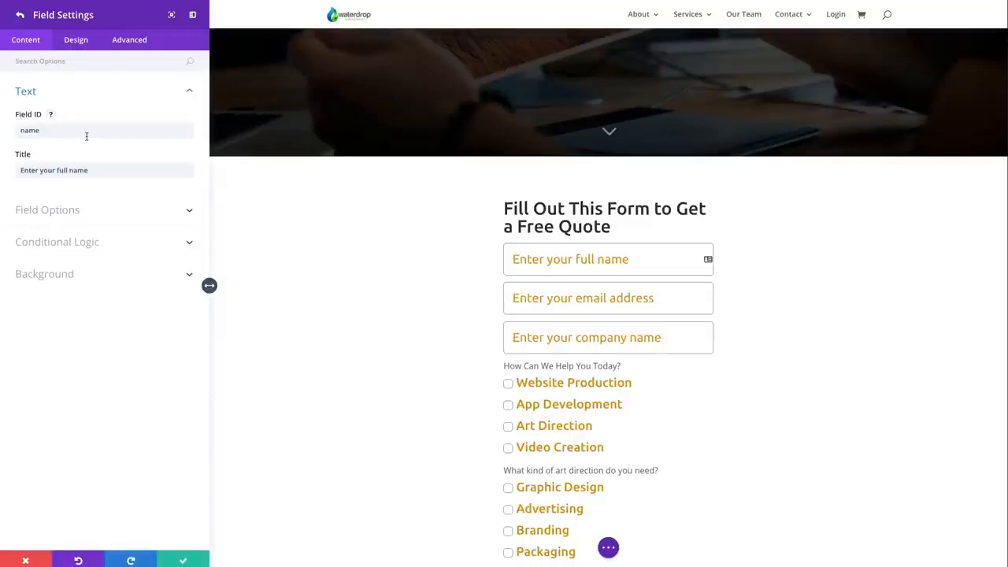
pyautogui.moveTo(75, 134); pyautogui.dragTo(10, 135)
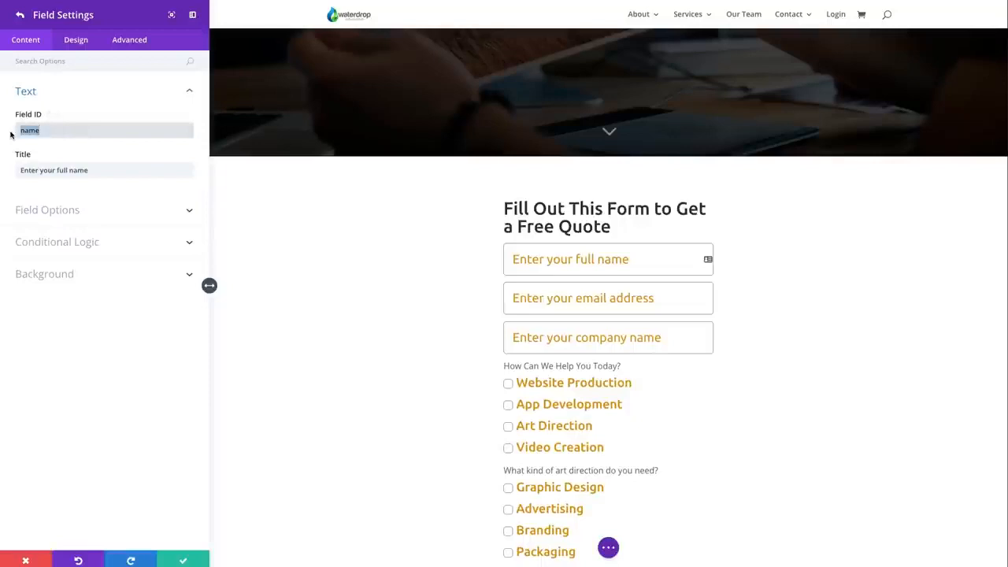
# Highlight the title text of the quote form's name field
pyautogui.click(73, 149)
pyautogui.moveTo(99, 169); pyautogui.dragTo(16, 164)
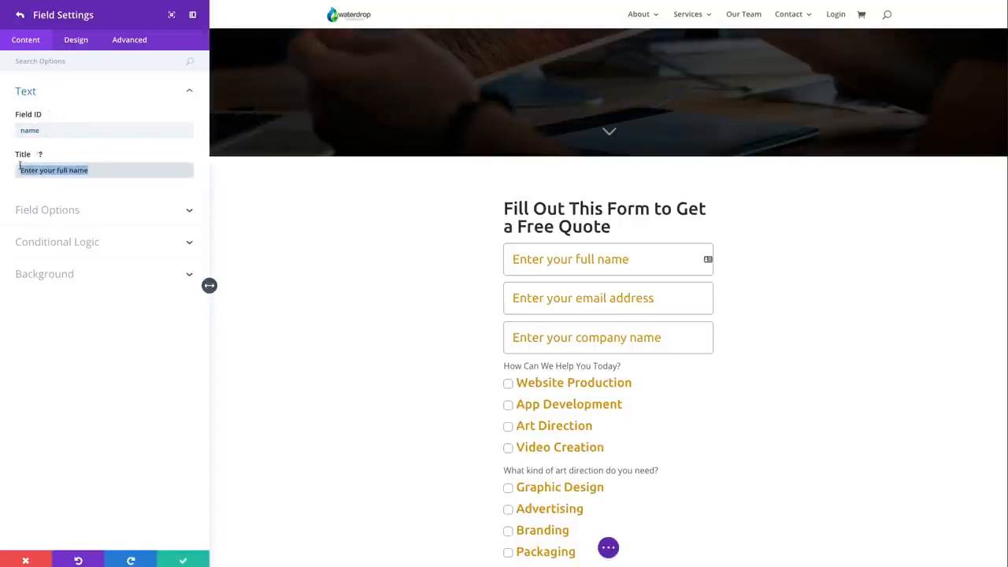
pyautogui.click(128, 170)
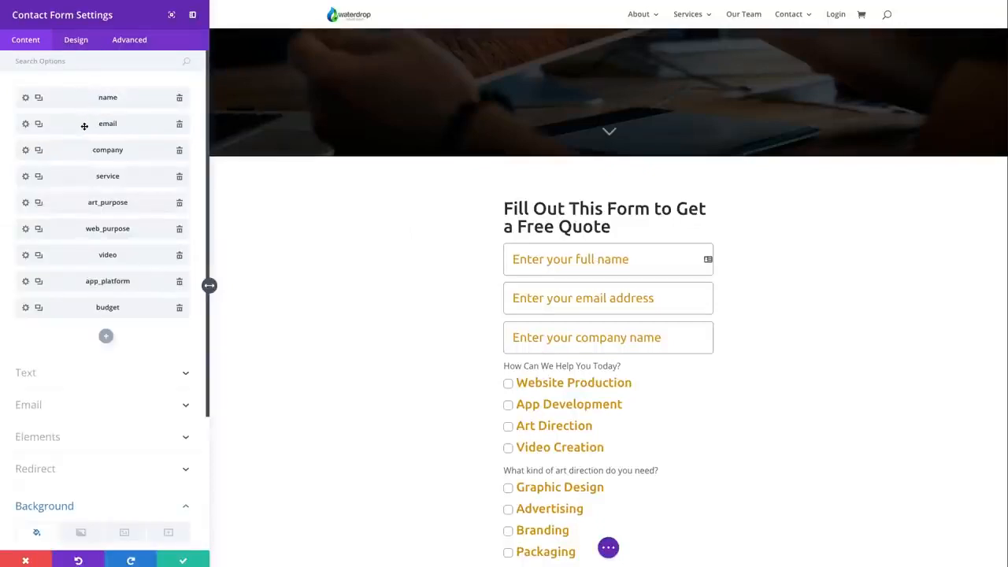
# Open the email field's settings and review its field ID and title
pyautogui.click(25, 124)
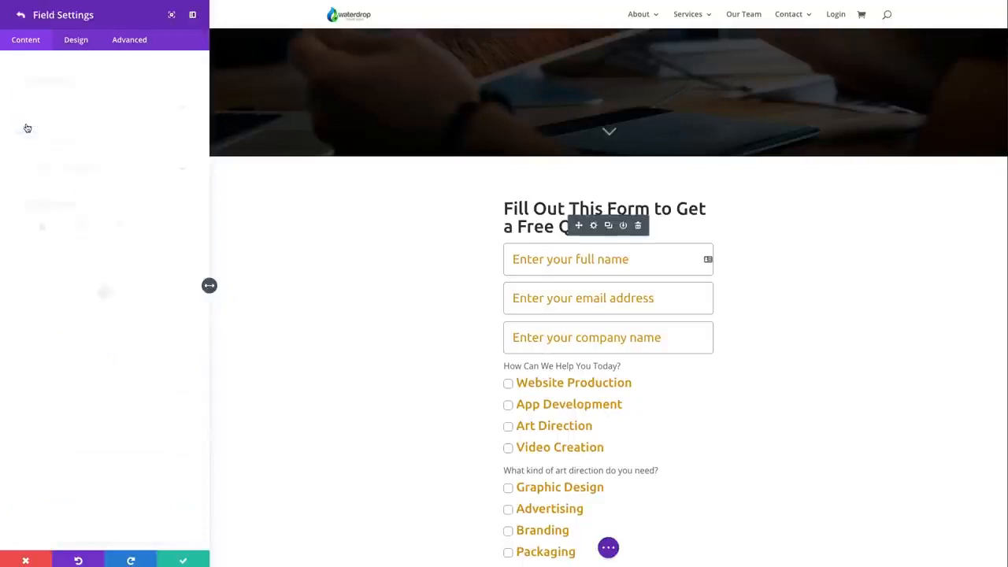
pyautogui.click(76, 93)
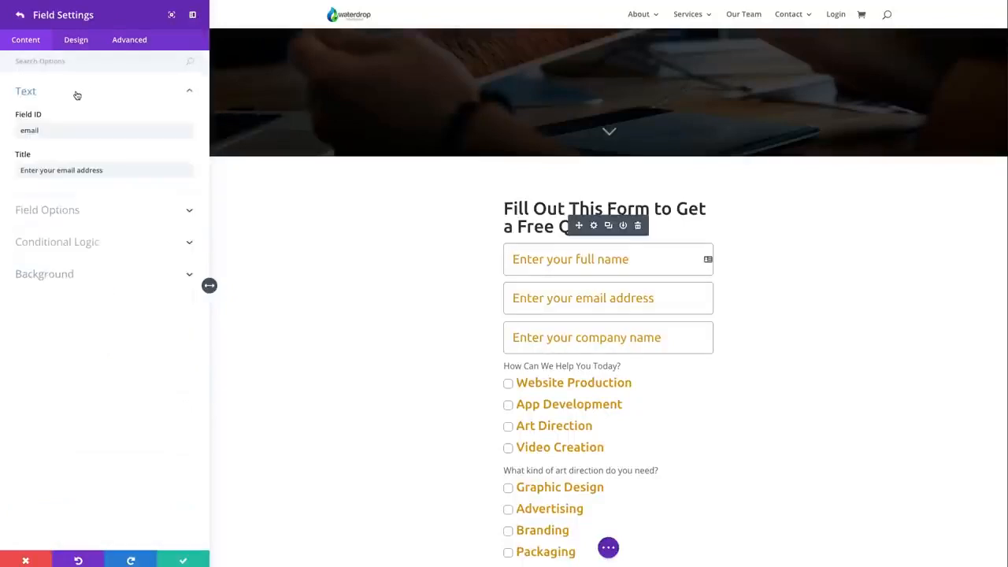
pyautogui.click(122, 170)
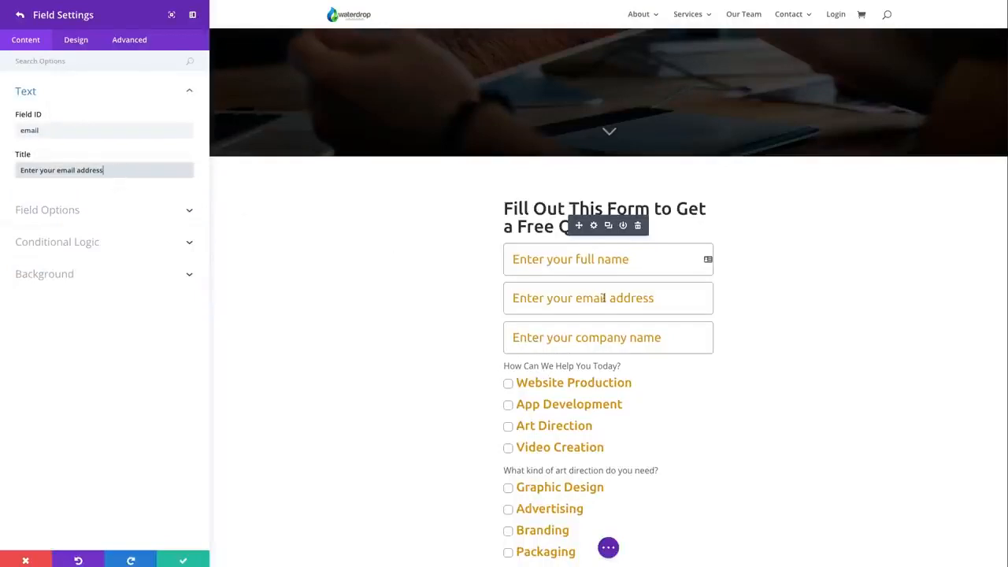
# Check the email field's type choices, required setting and conditional logic, and return to the form's field list
pyautogui.click(58, 211)
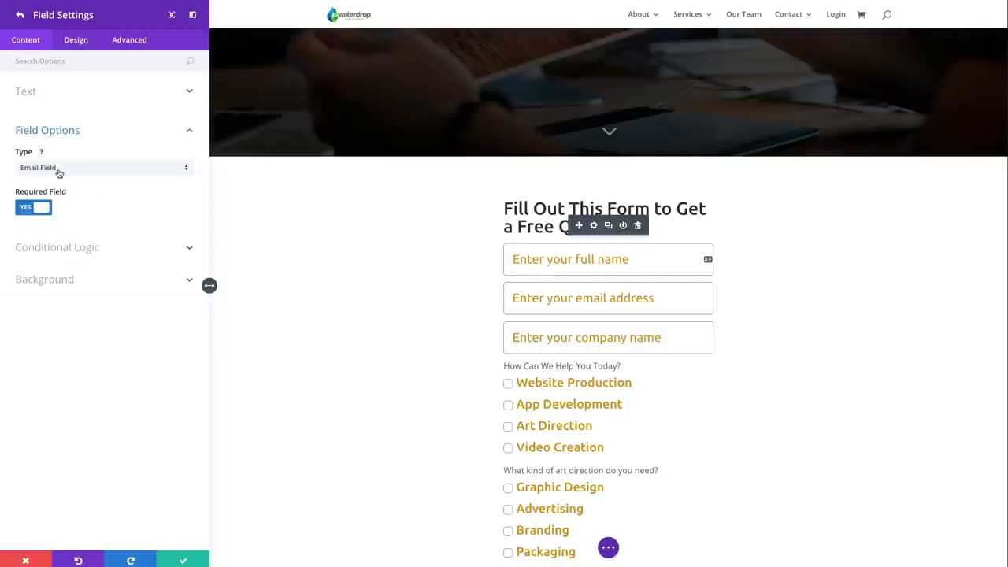
pyautogui.click(57, 171)
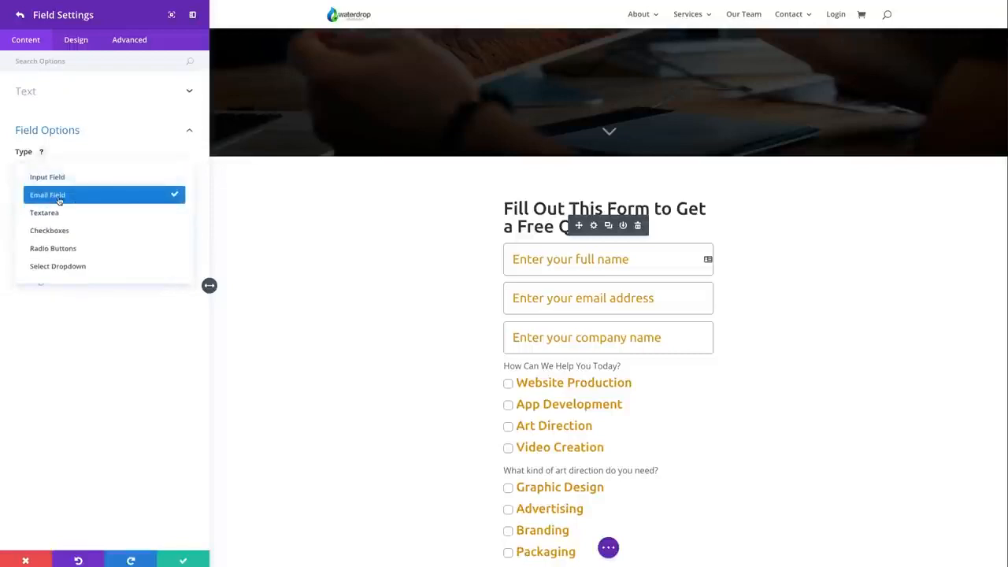
pyautogui.click(75, 156)
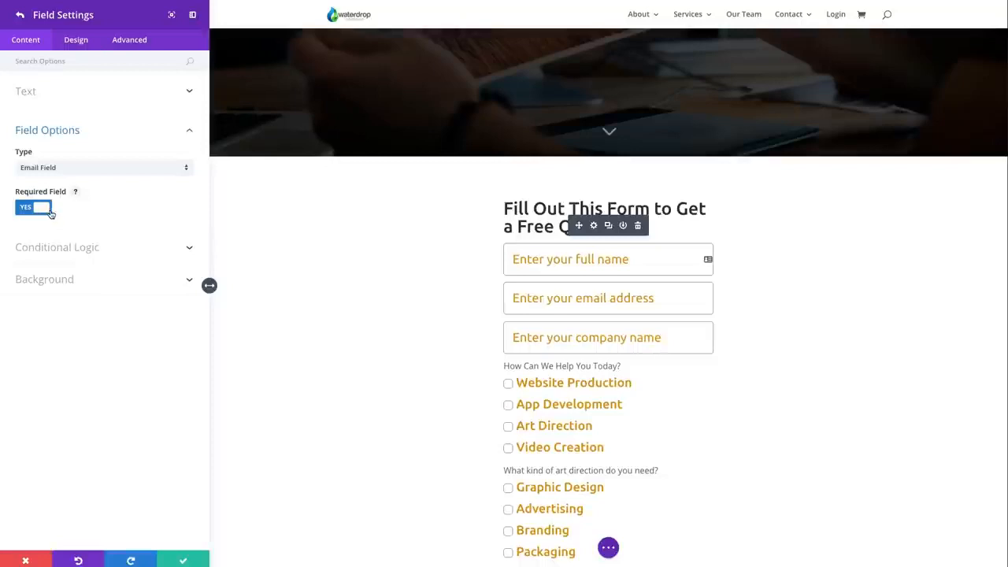
pyautogui.click(55, 247)
pyautogui.click(20, 15)
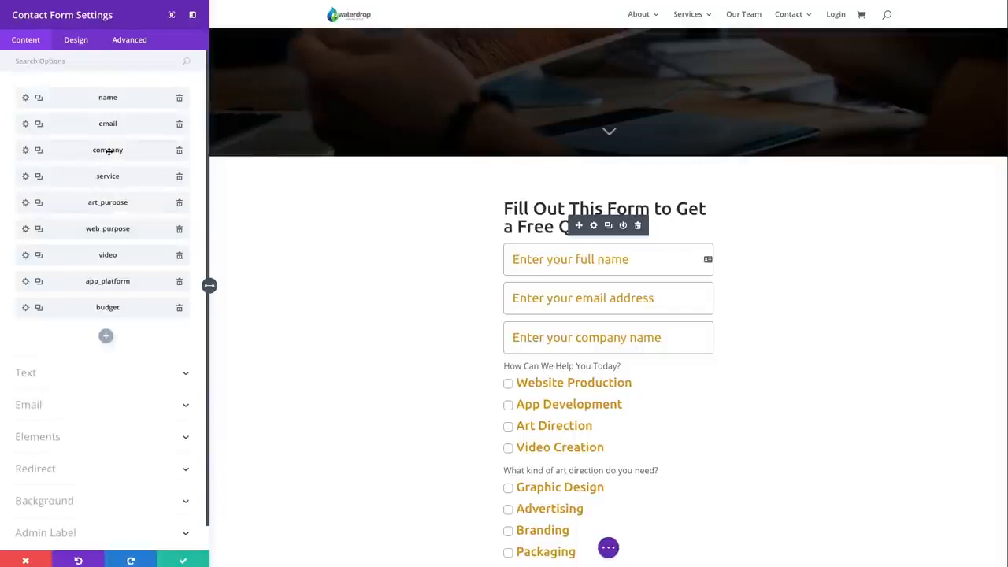
# Open the company field's settings and examine its field ID and title
pyautogui.click(47, 151)
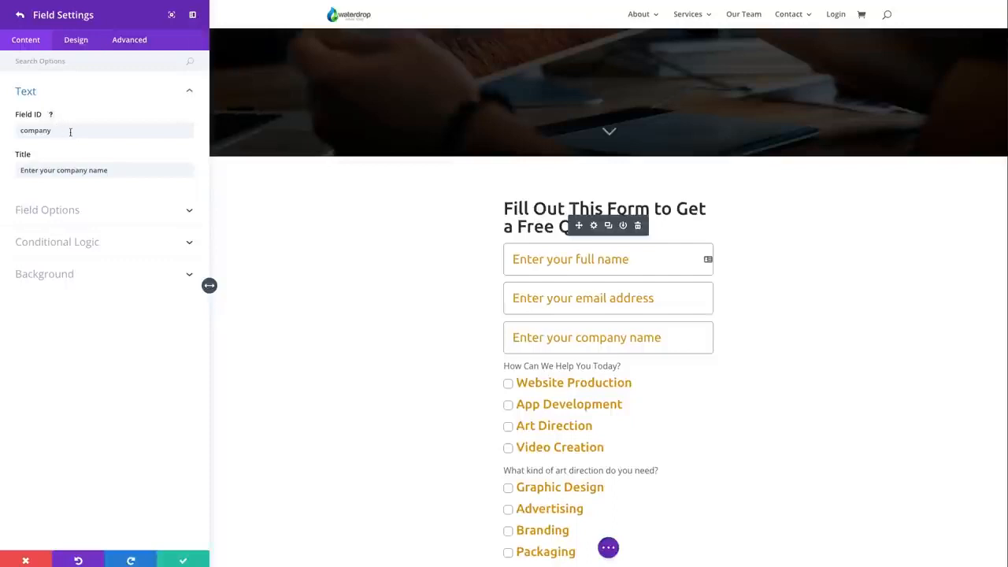
pyautogui.moveTo(70, 132); pyautogui.dragTo(16, 132)
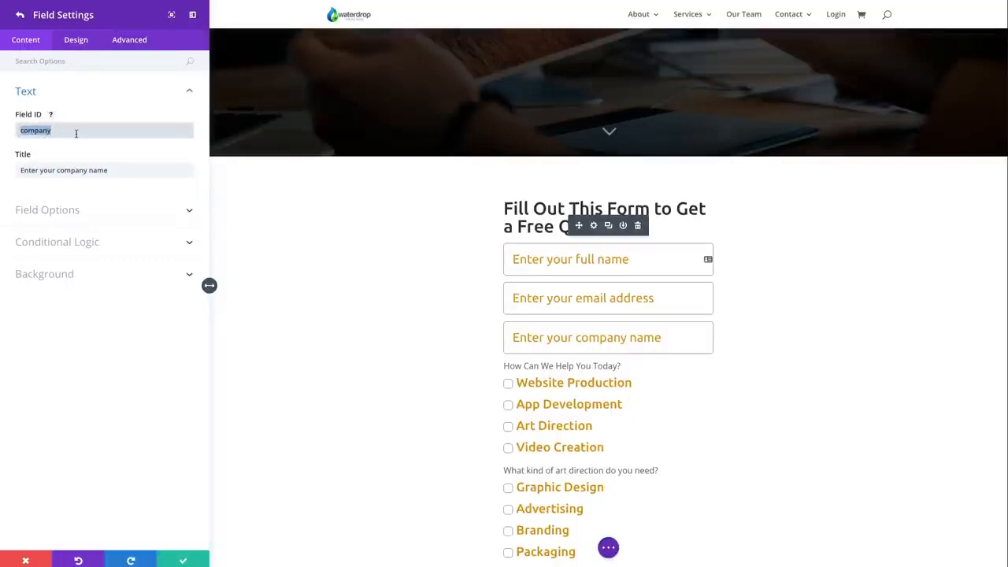
pyautogui.click(115, 170)
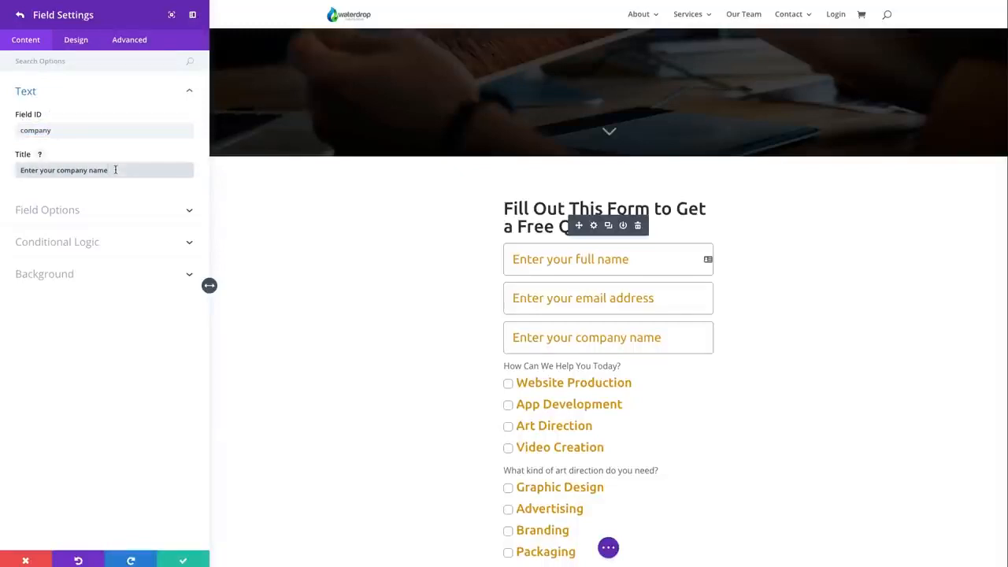
# Keep the company field as an Input Field allowing All symbols, make it not required, and save the field settings
pyautogui.click(107, 211)
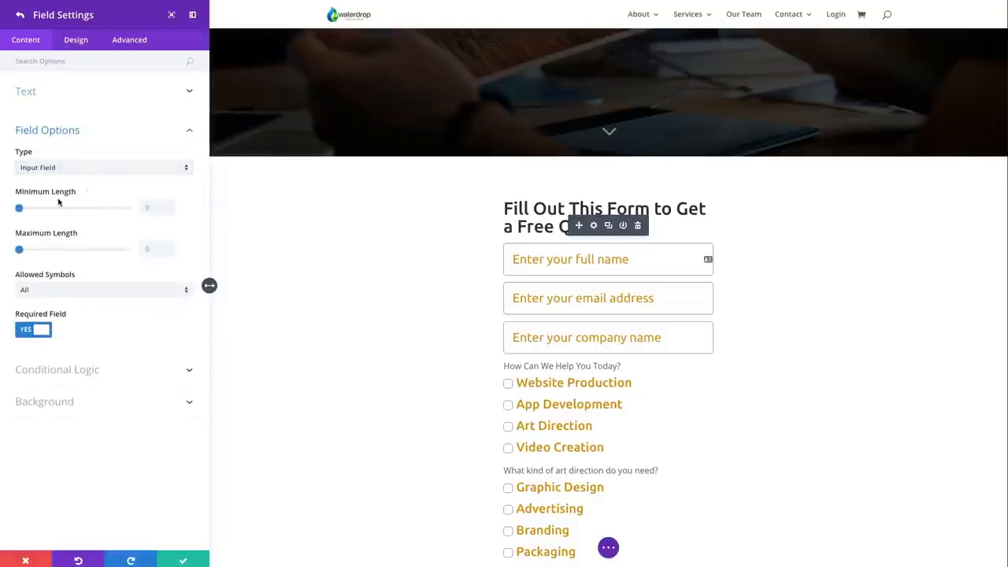
pyautogui.click(62, 171)
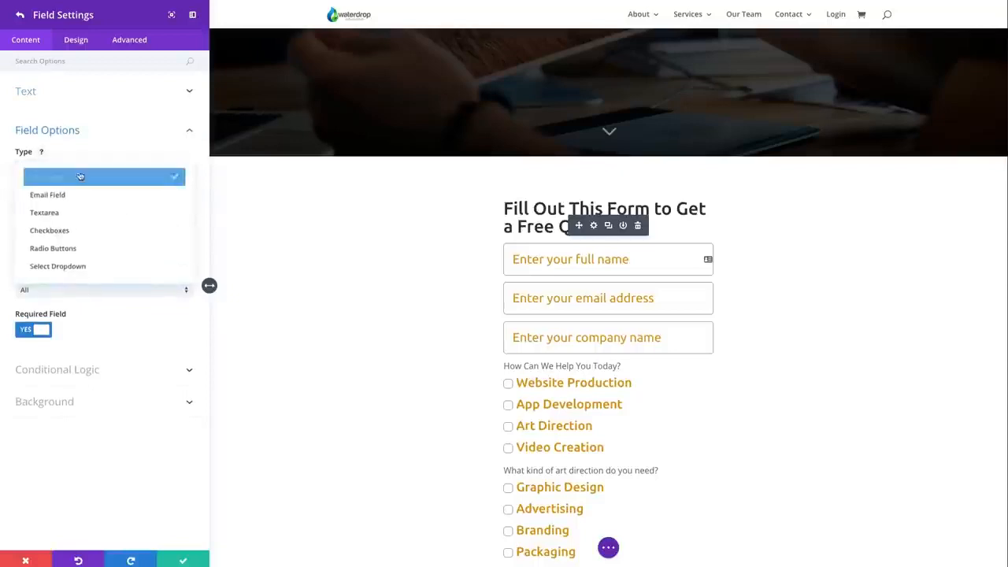
pyautogui.click(72, 174)
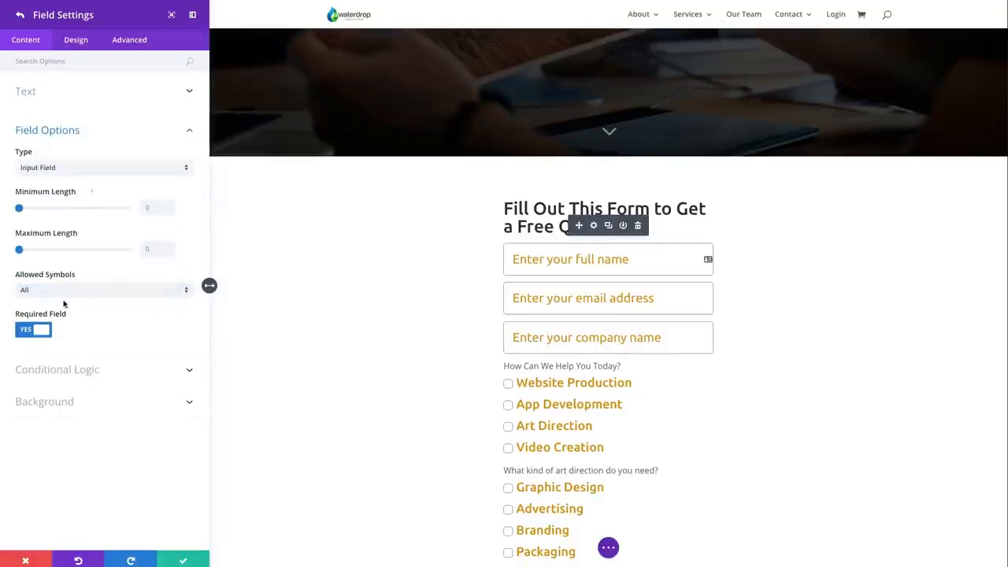
pyautogui.click(50, 290)
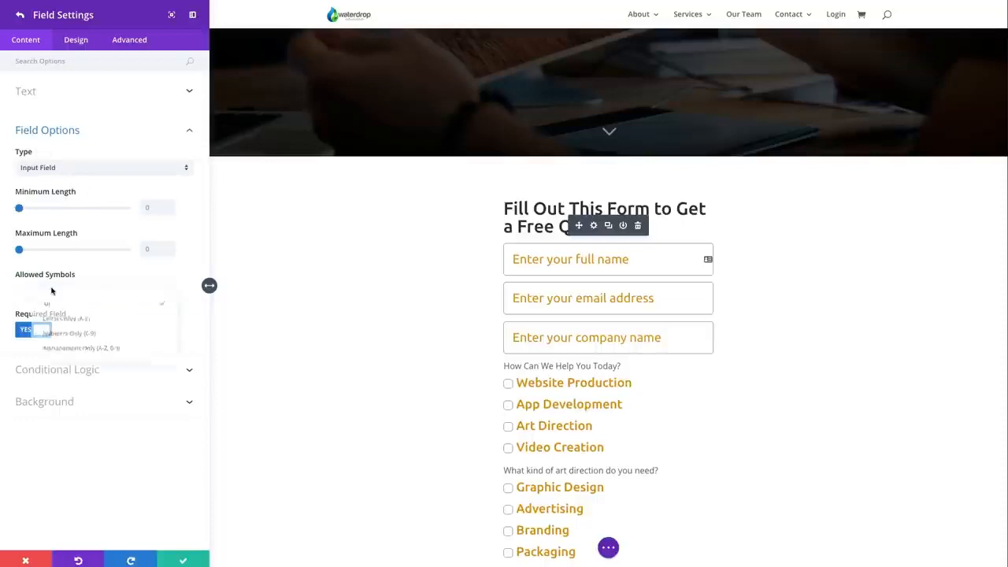
pyautogui.click(69, 299)
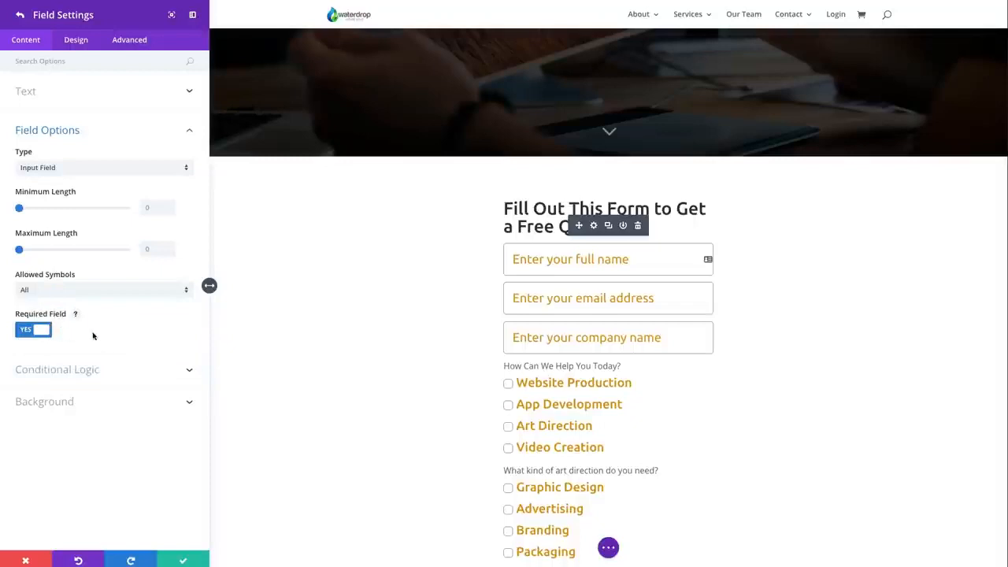
pyautogui.click(44, 333)
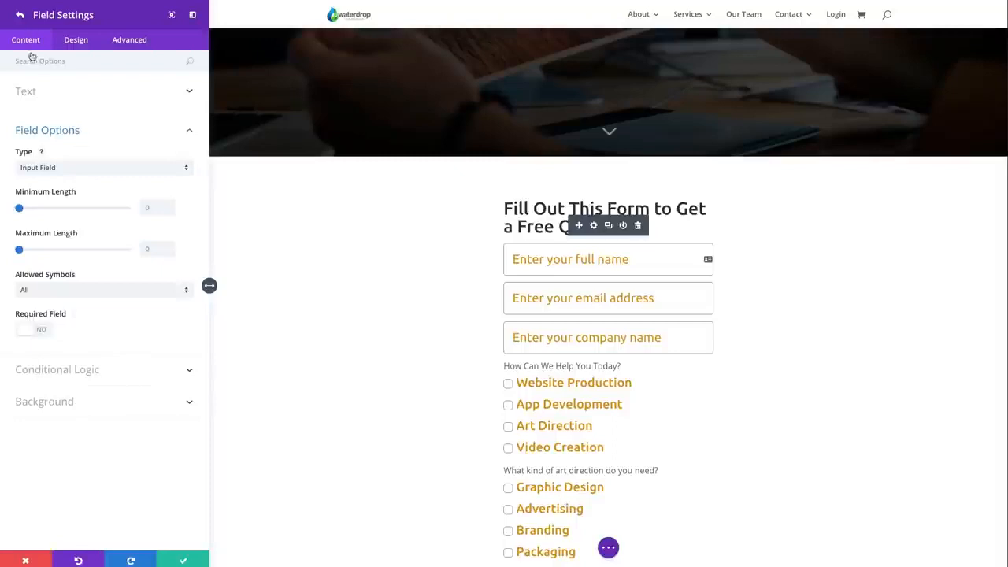
pyautogui.click(183, 561)
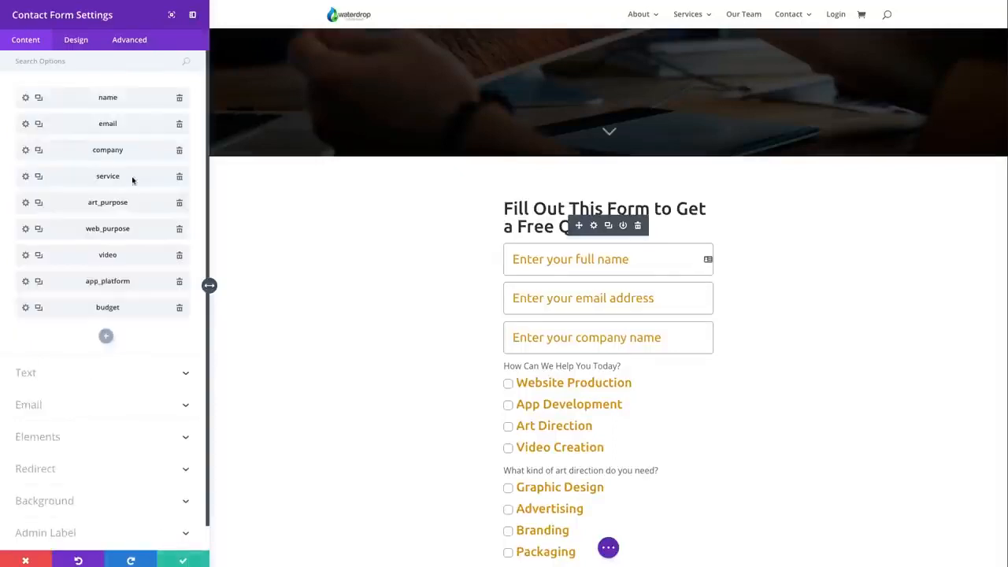
# Open the service field's settings and highlight its field ID and title
pyautogui.click(25, 177)
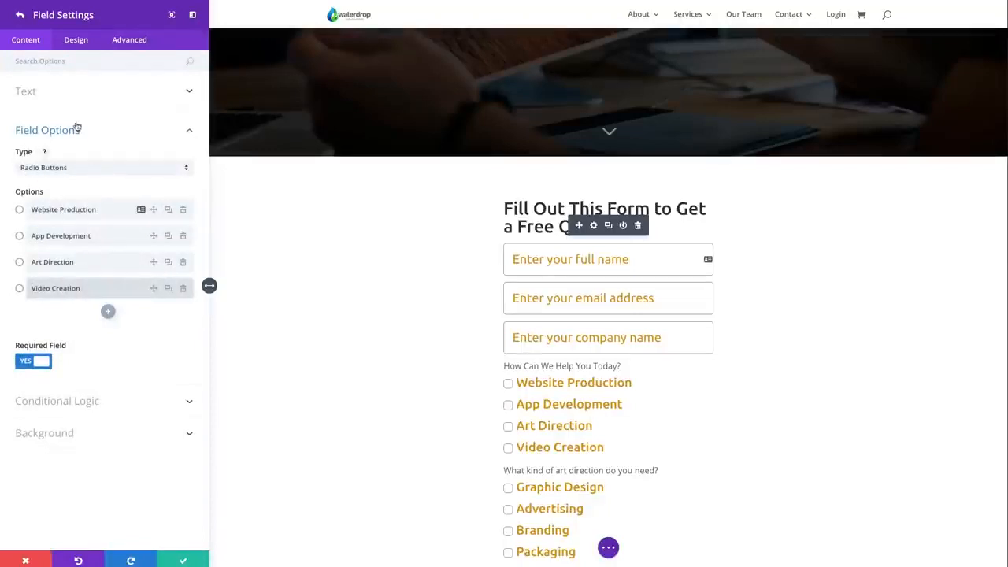
pyautogui.click(63, 94)
pyautogui.moveTo(59, 131); pyautogui.dragTo(11, 132)
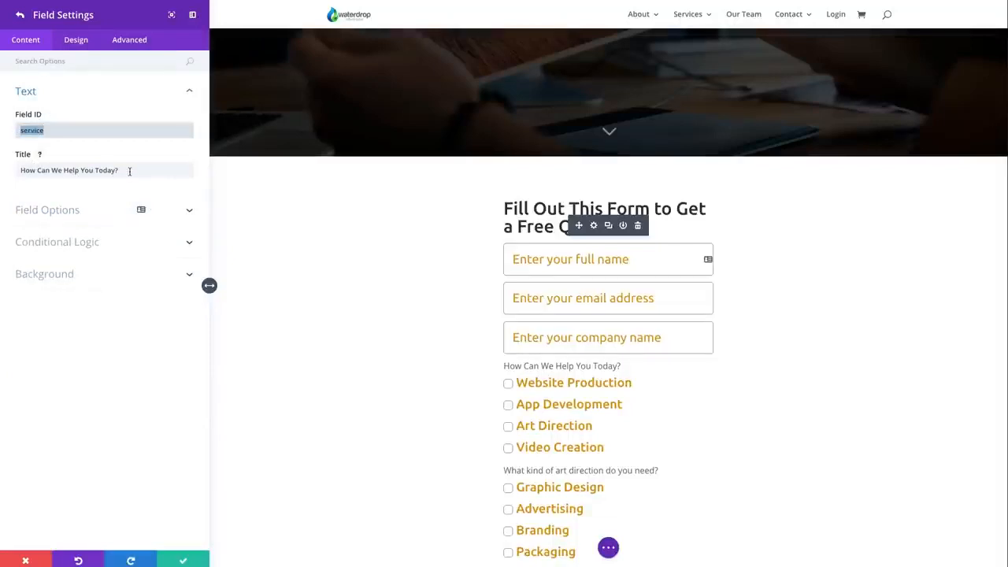
pyautogui.click(129, 171)
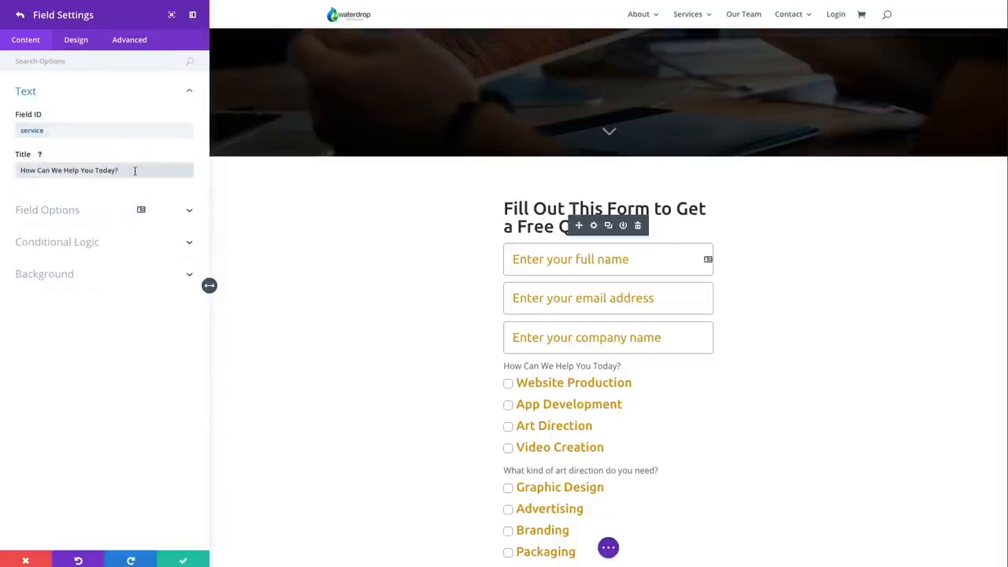
pyautogui.moveTo(135, 170); pyautogui.dragTo(16, 170)
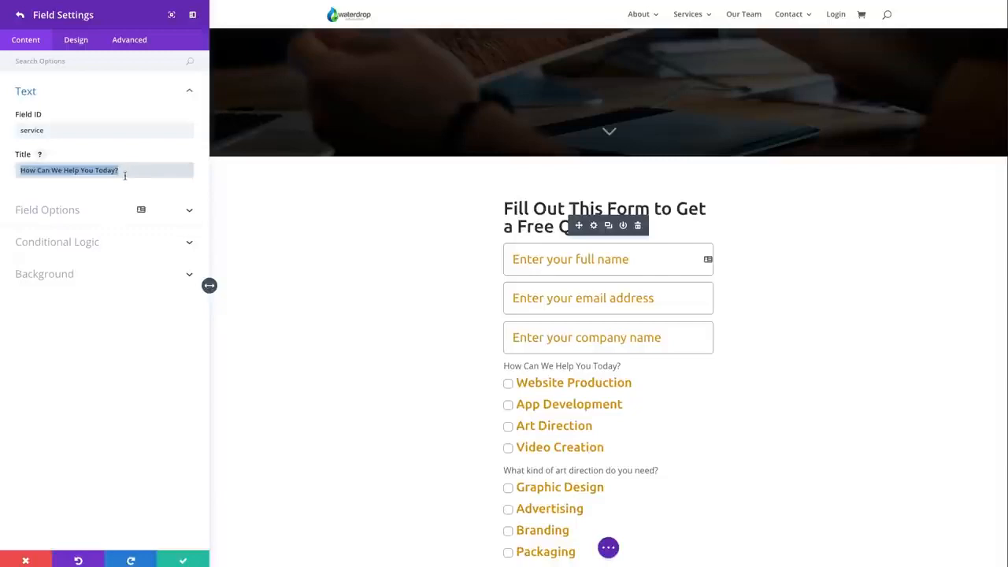
pyautogui.moveTo(54, 131); pyautogui.dragTo(19, 131)
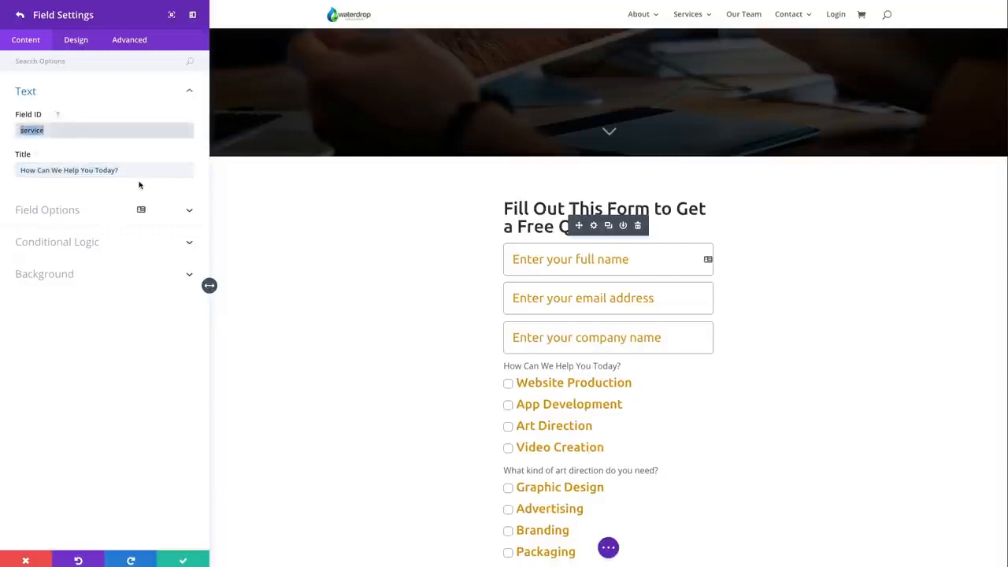
pyautogui.click(135, 167)
# Examine the service field's type choices, radio options and conditional logic setting, and return to the form's field list
pyautogui.click(188, 211)
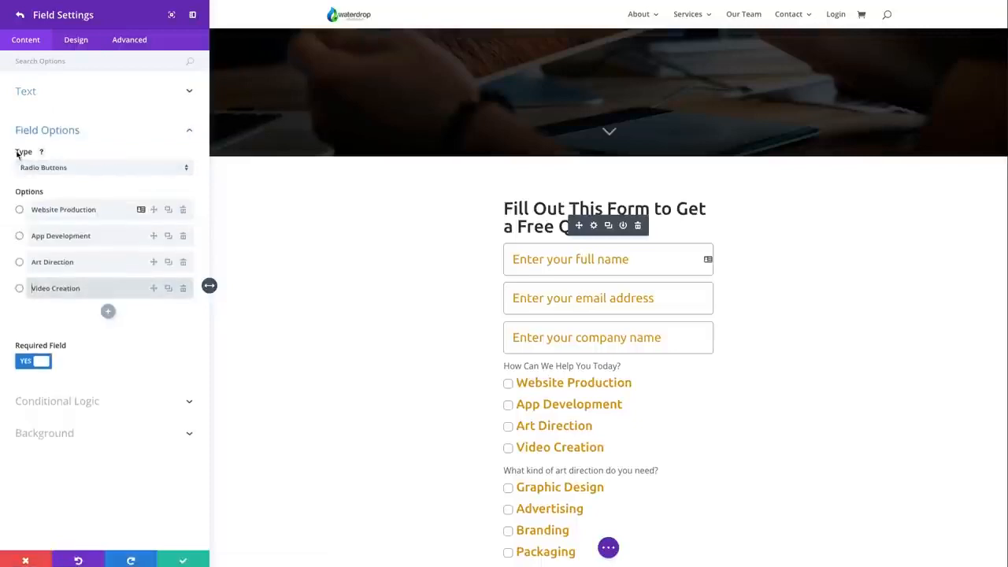
pyautogui.click(57, 168)
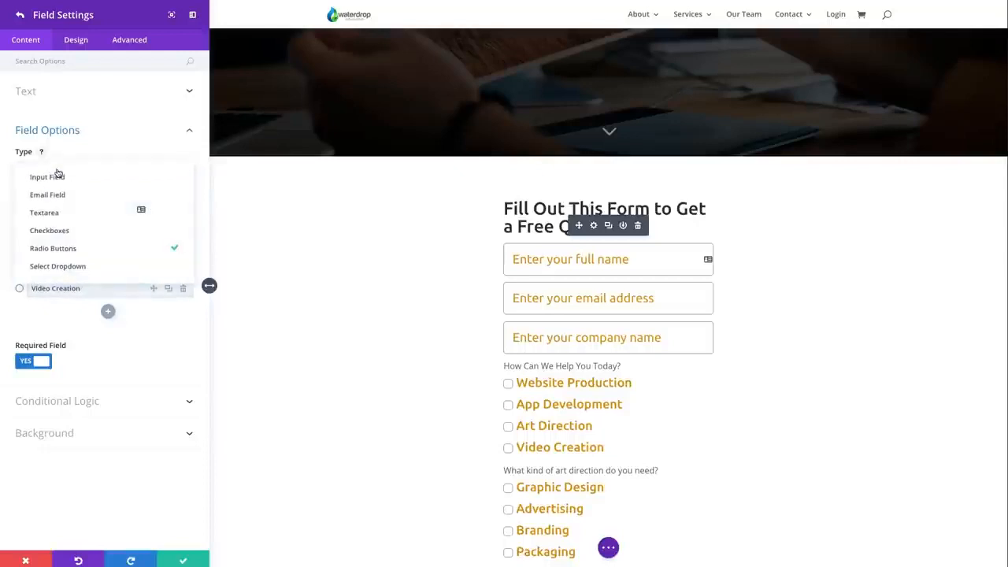
pyautogui.click(508, 386)
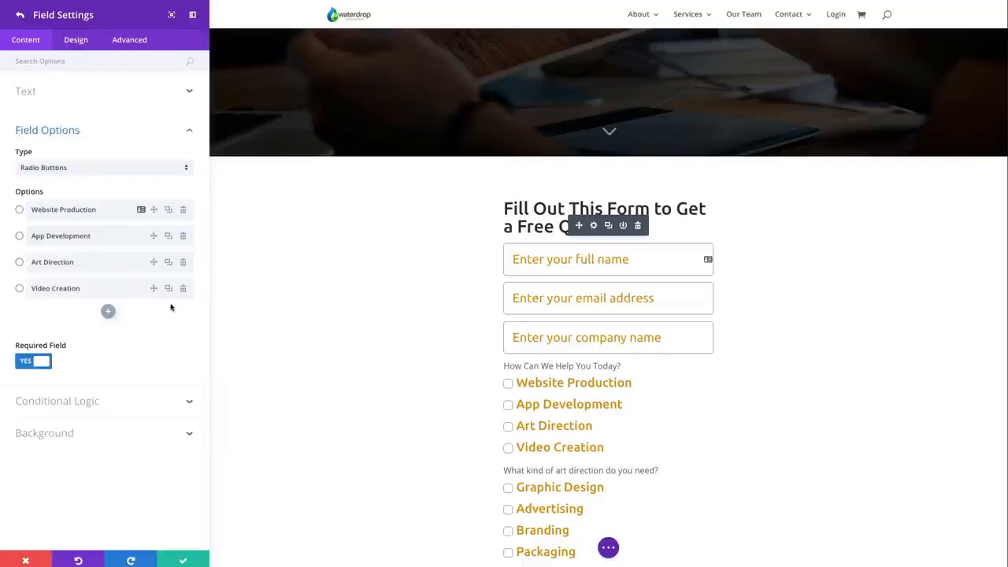
pyautogui.click(86, 265)
pyautogui.click(118, 405)
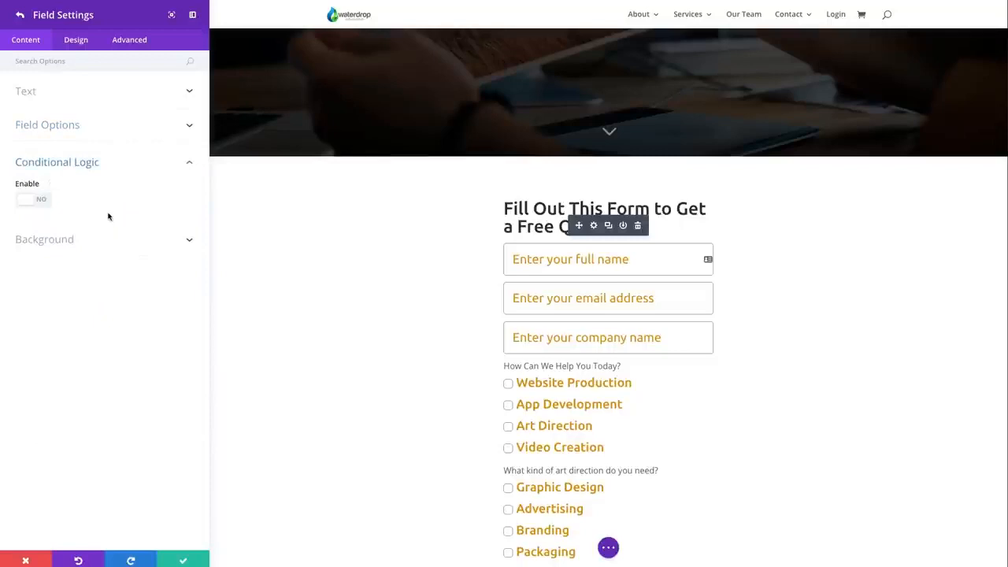
pyautogui.click(20, 14)
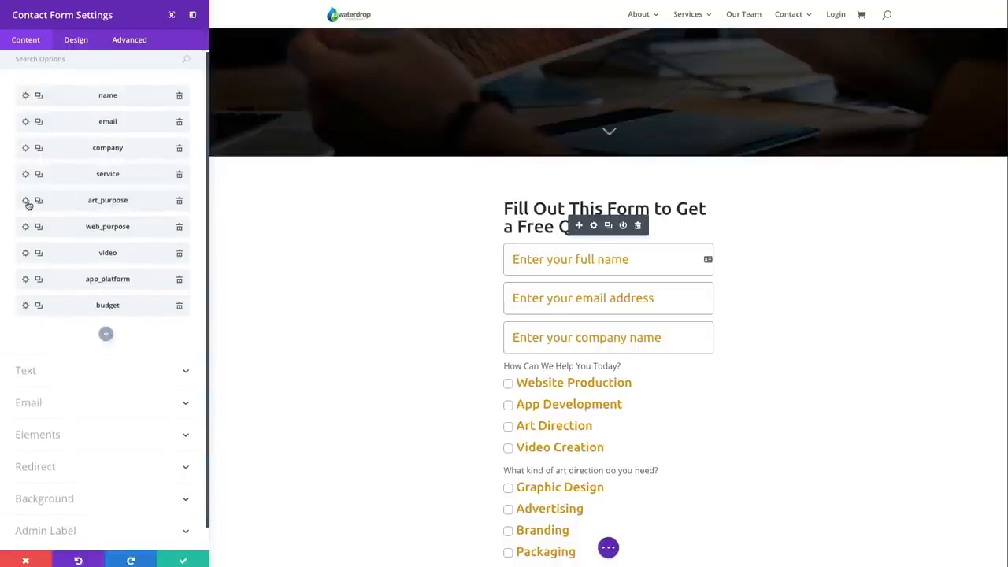
# Open the art_purpose field's settings and review its title, radio options and conditional logic rule
pyautogui.click(26, 201)
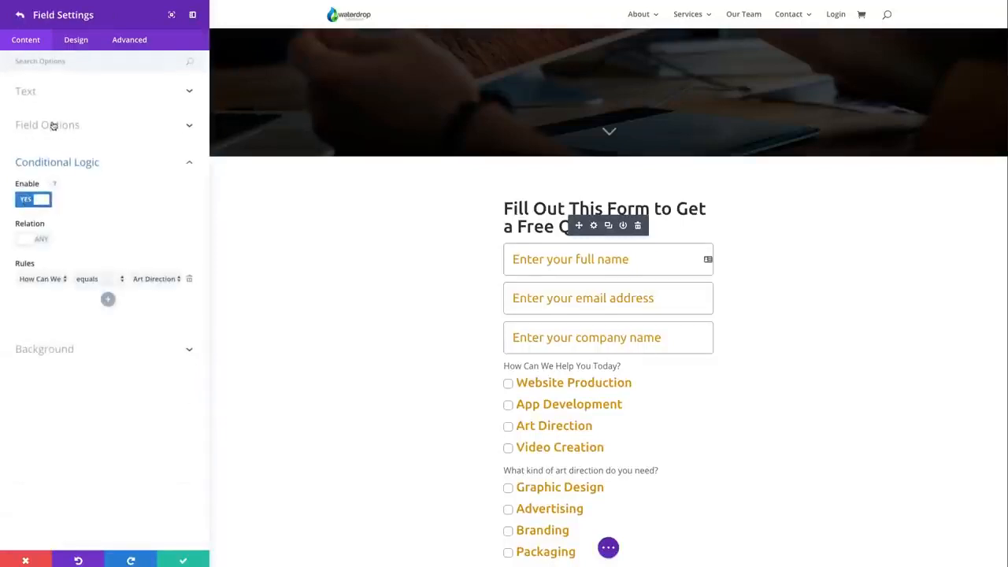
pyautogui.click(32, 93)
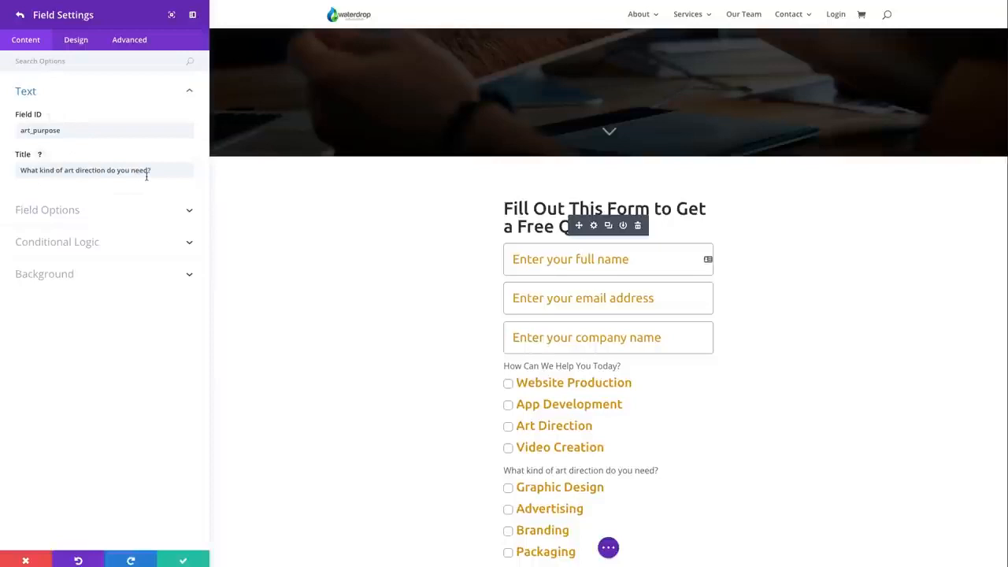
pyautogui.click(47, 209)
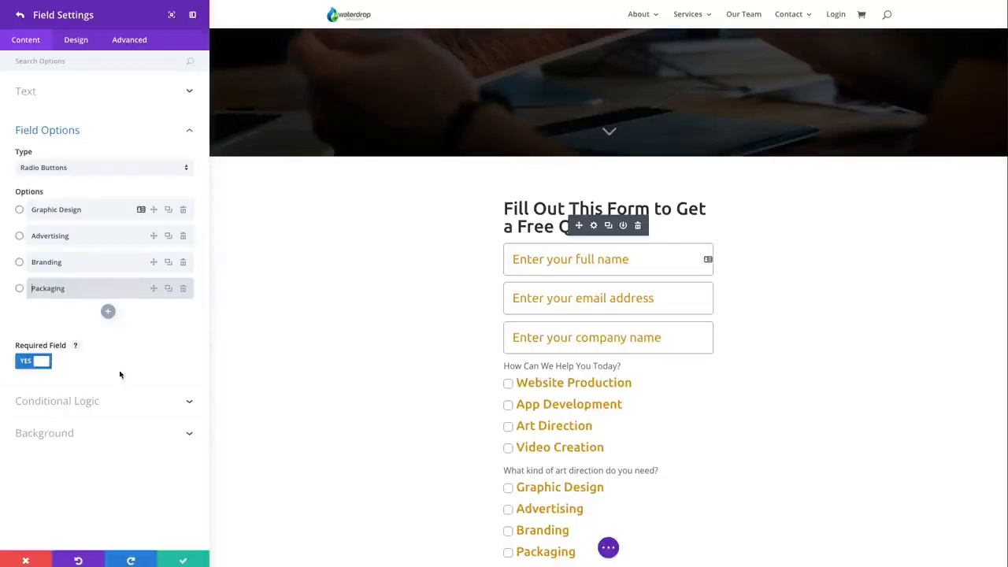
pyautogui.click(88, 405)
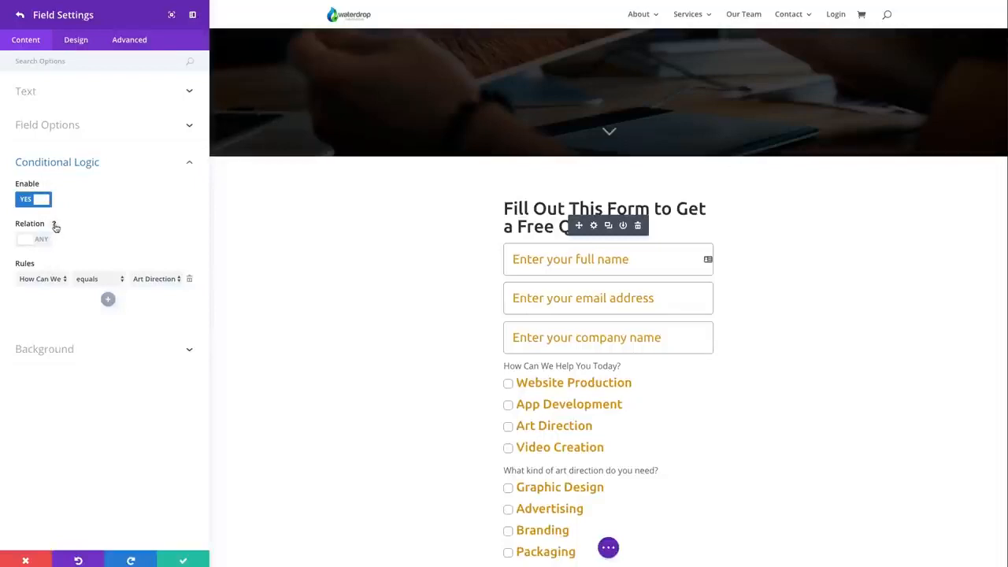
# Show the Relation help for the art_purpose field, toggle Relation back and forth, and list the fields available for its rule
pyautogui.click(54, 225)
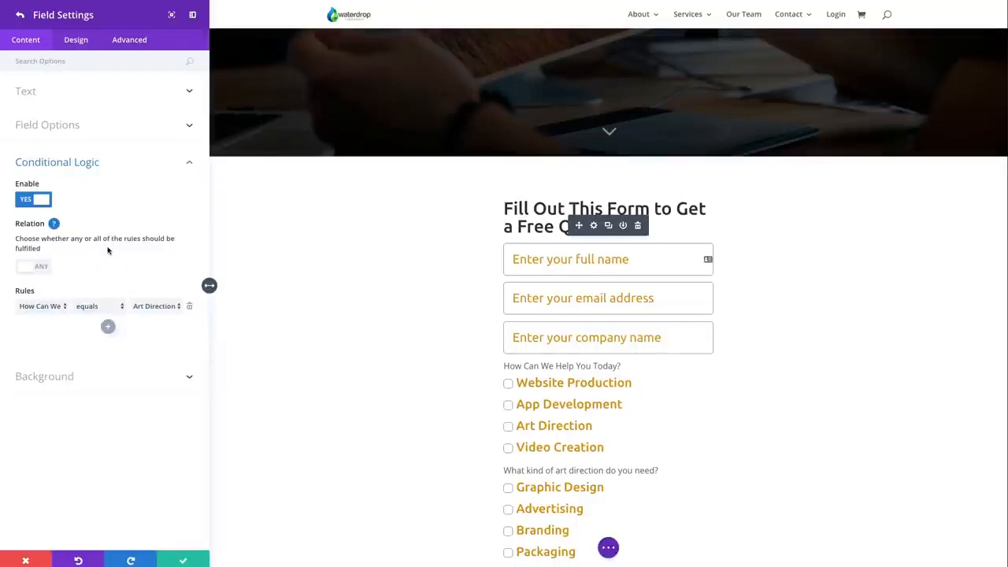
pyautogui.click(48, 268)
pyautogui.click(41, 270)
pyautogui.click(42, 269)
pyautogui.click(43, 270)
pyautogui.click(56, 307)
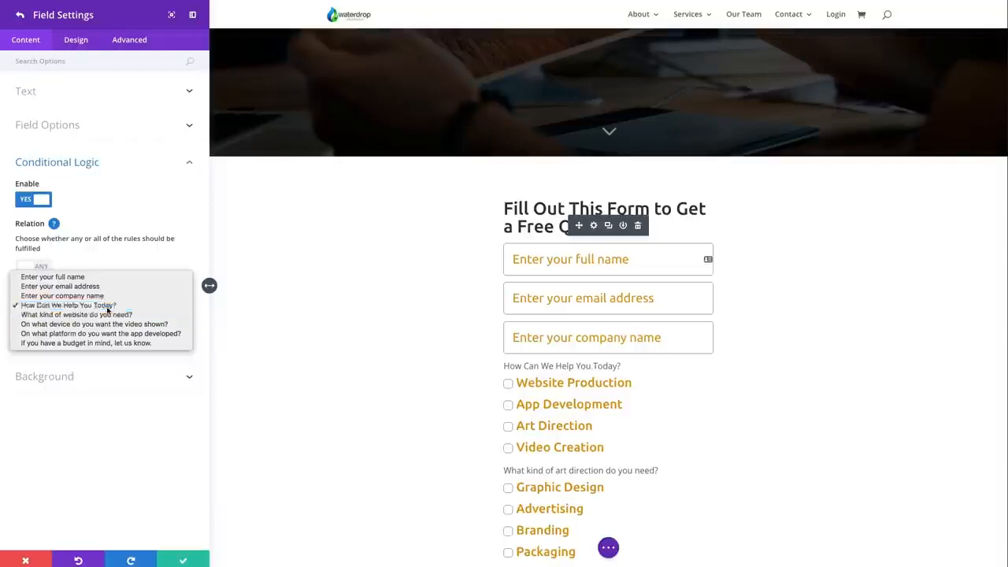
# Check the art_purpose rule's source question and Art Direction value, and return to the field's ID and title settings
pyautogui.click(108, 308)
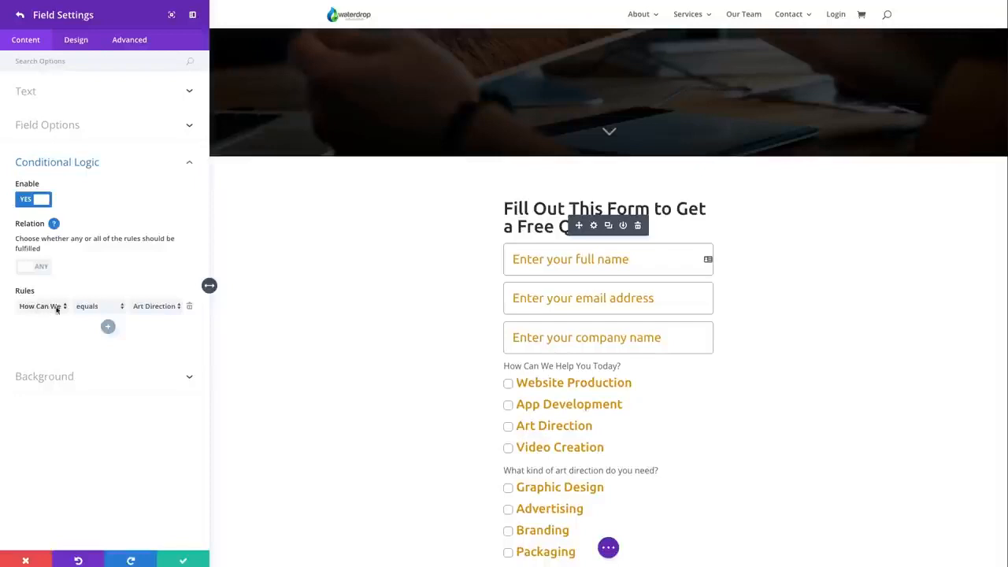
pyautogui.click(168, 309)
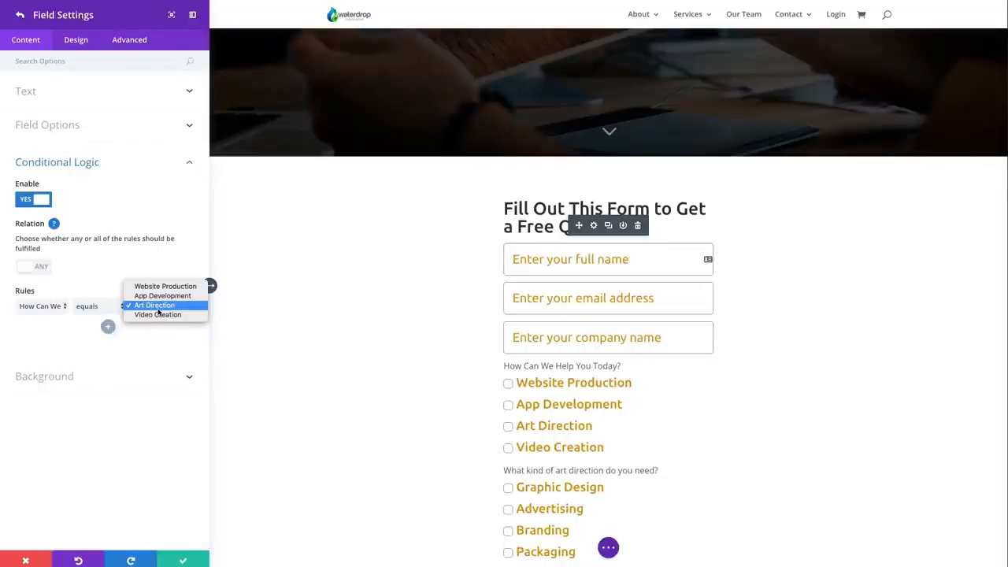
pyautogui.click(158, 309)
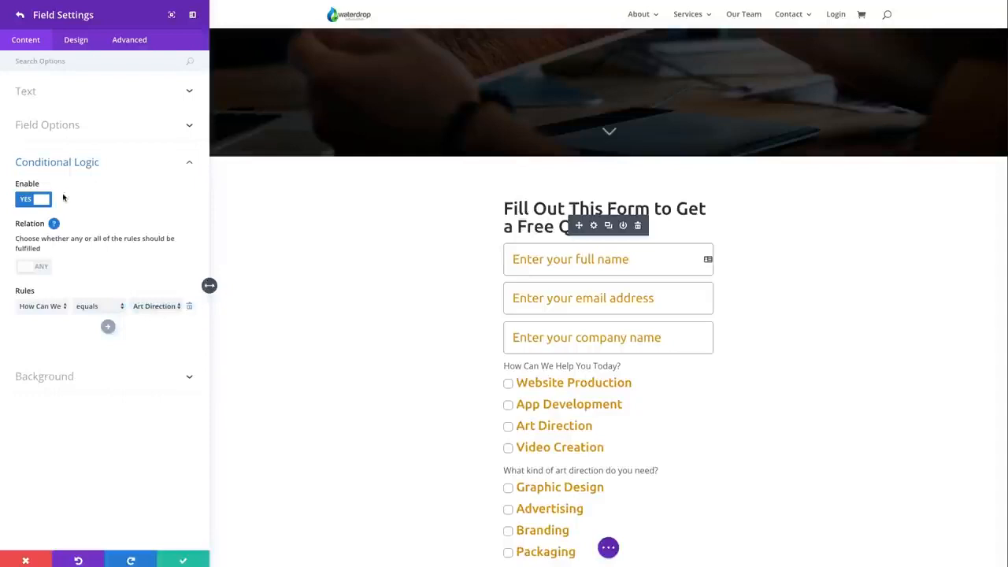
pyautogui.click(67, 92)
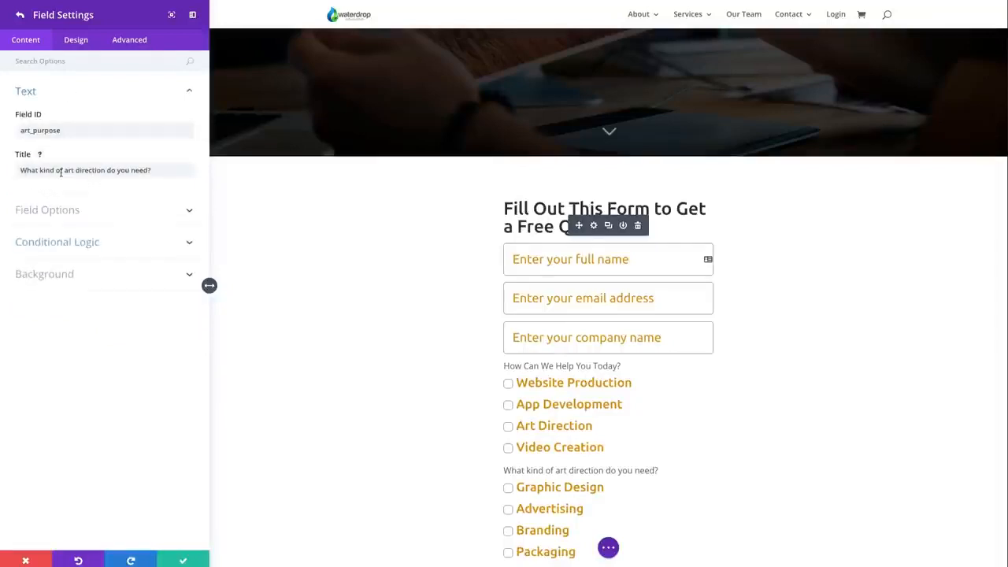
pyautogui.write('?')
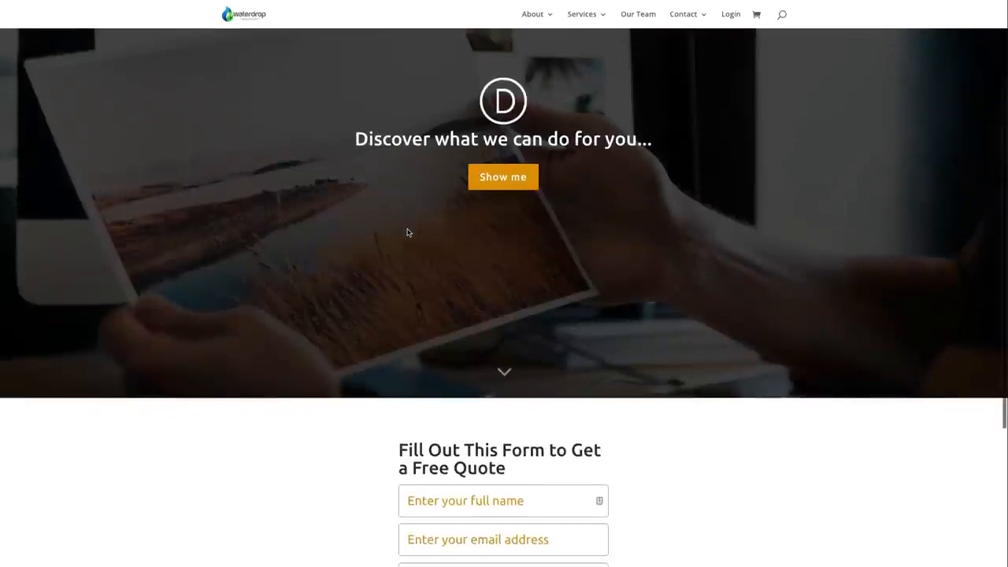
# On the live quote form, select Art Direction as the service and view its follow-up question
pyautogui.scroll(-2, 407, 232)
pyautogui.scroll(-2, 407, 232)
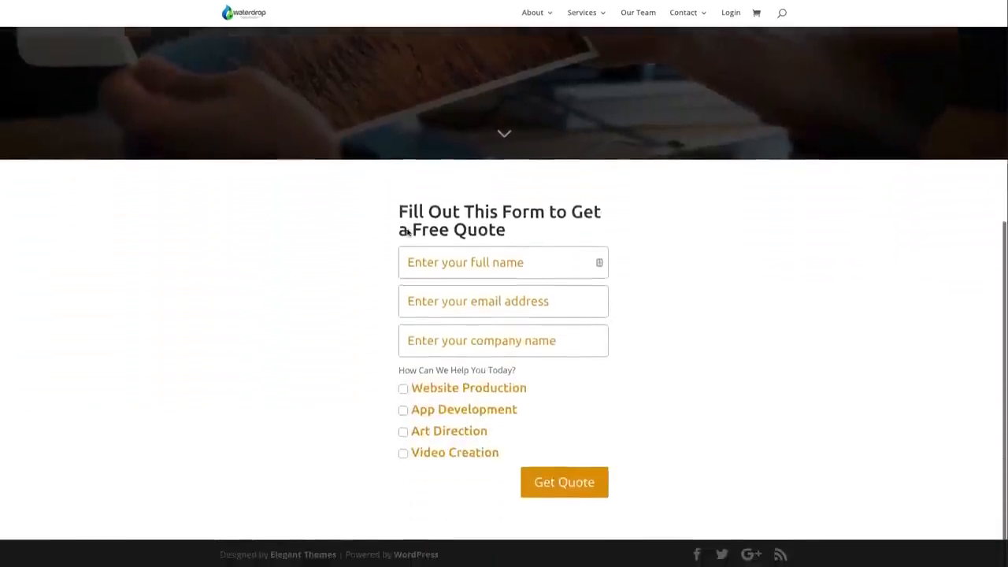
pyautogui.click(403, 434)
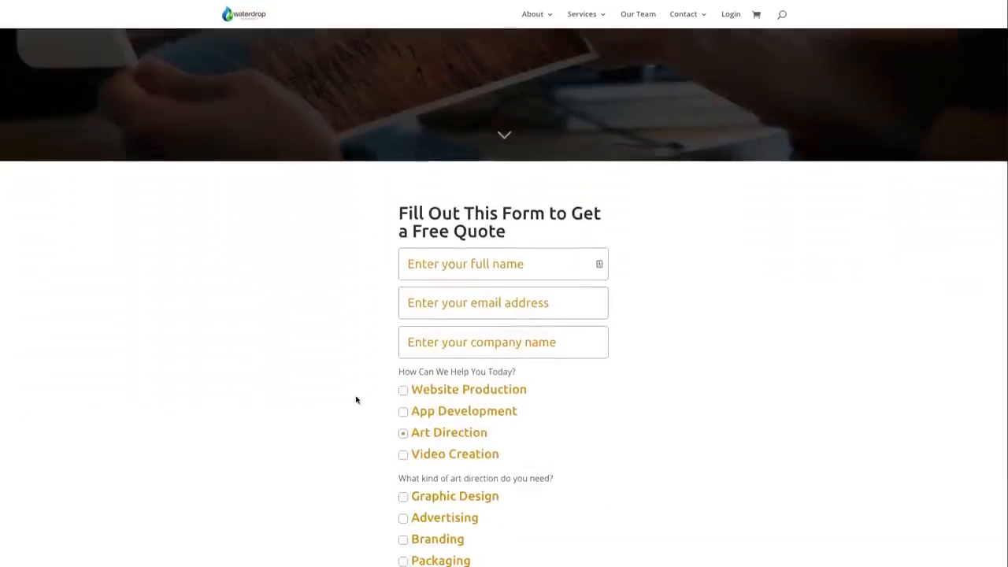
pyautogui.scroll(-1, 355, 397)
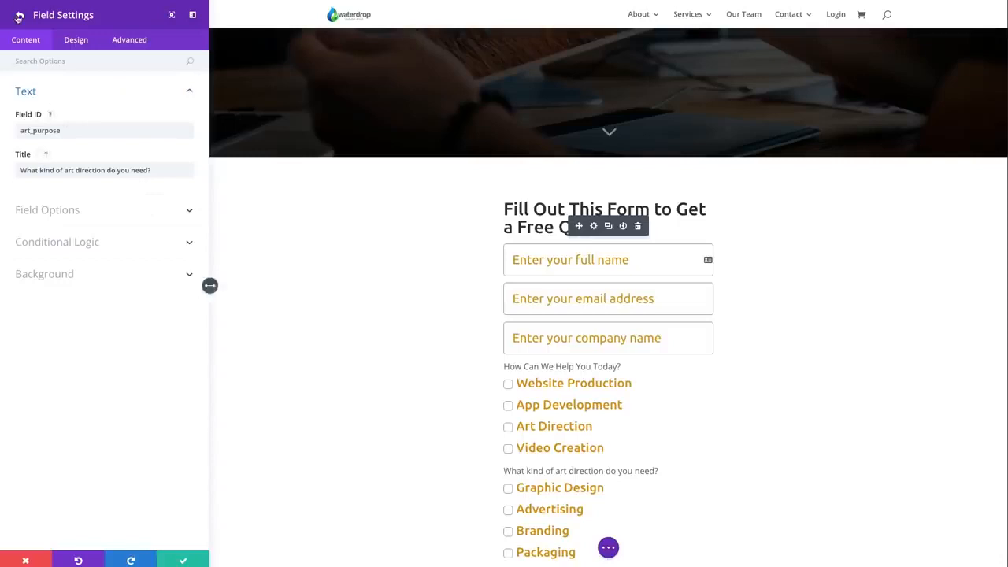
# Open the web_purpose field's settings from the form's field list, highlight its title and show its radio options
pyautogui.click(19, 14)
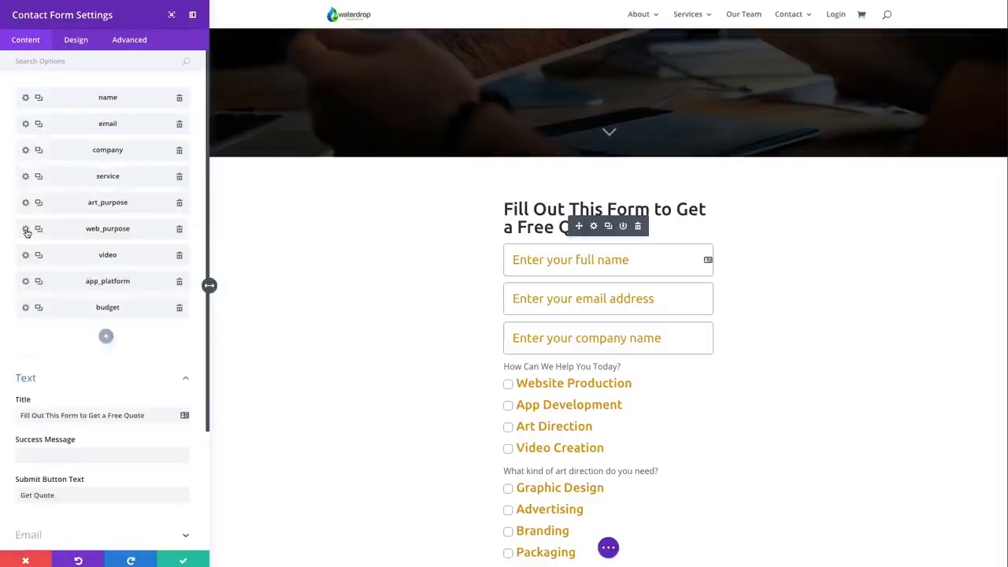
pyautogui.click(25, 229)
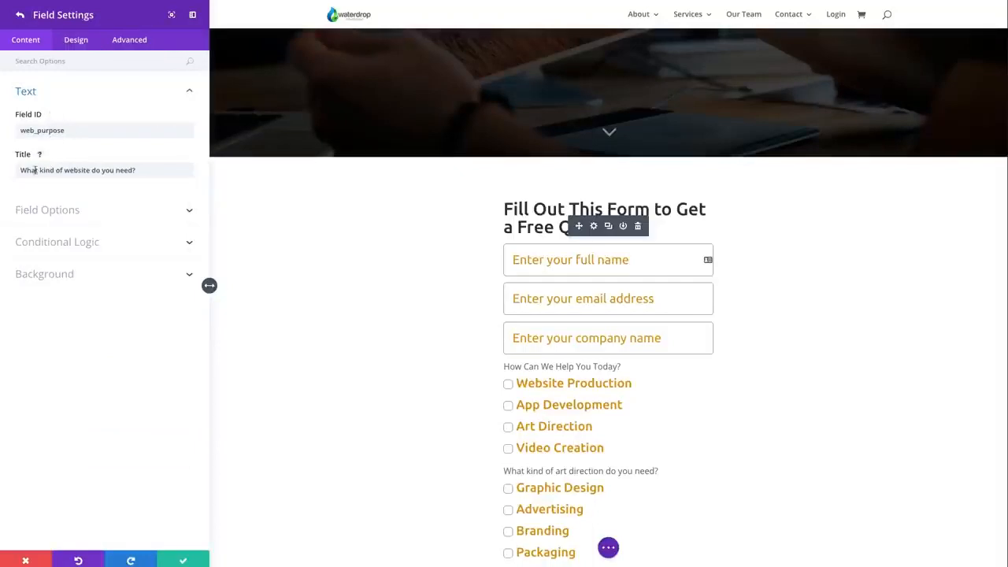
pyautogui.moveTo(22, 172); pyautogui.dragTo(150, 168)
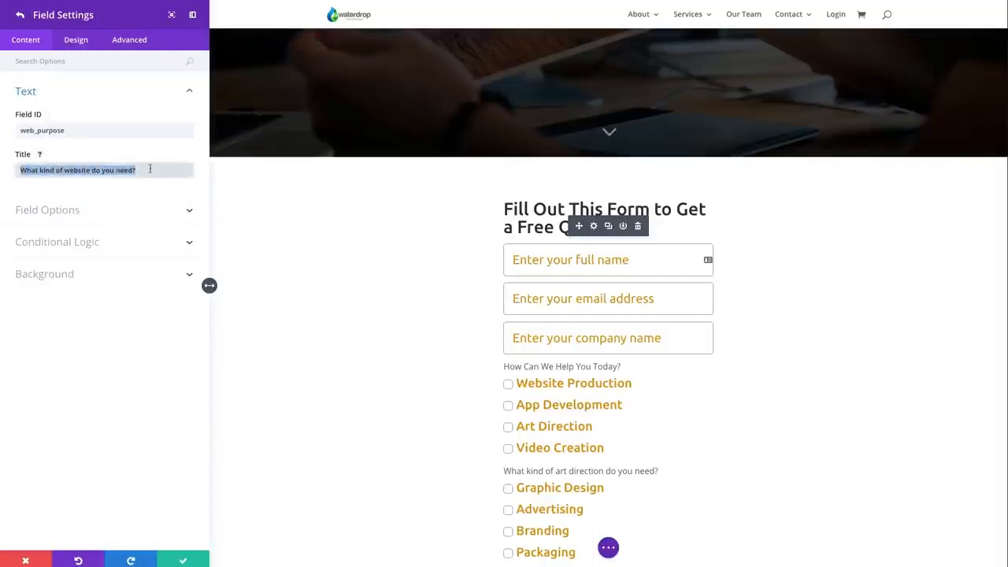
pyautogui.click(135, 207)
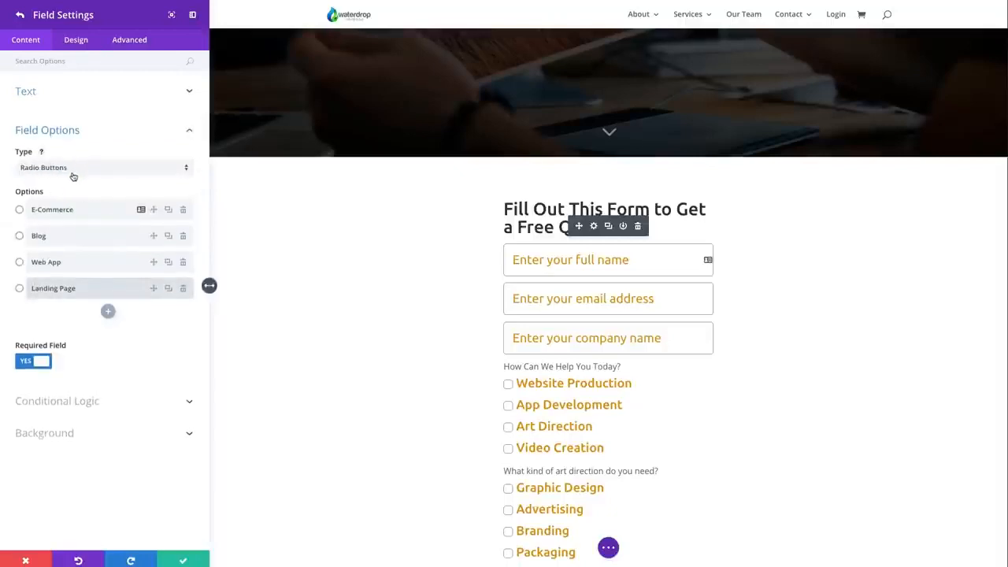
# Review the web_purpose field's conditional logic rule, listing the available source questions and service values without changing them
pyautogui.click(87, 402)
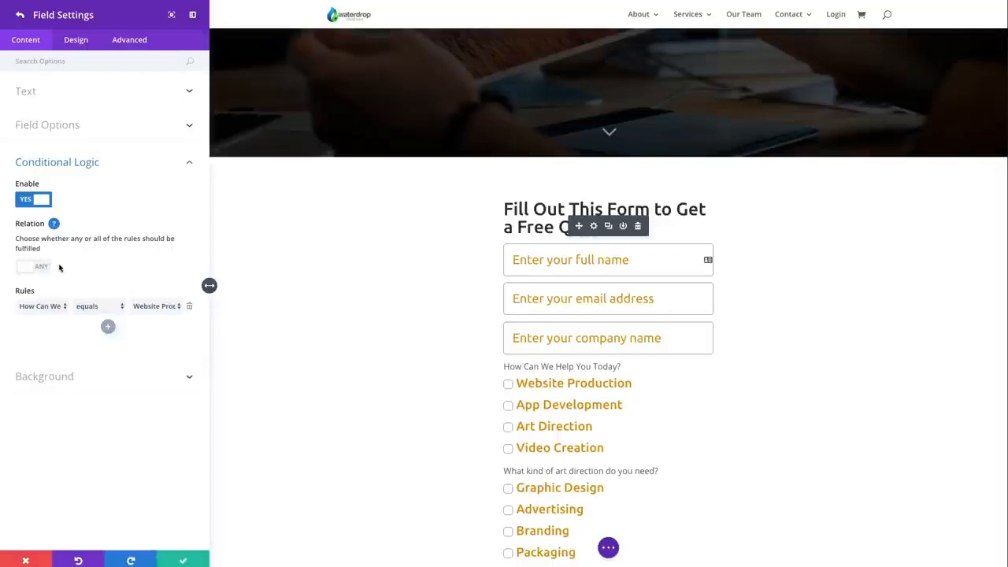
pyautogui.click(57, 306)
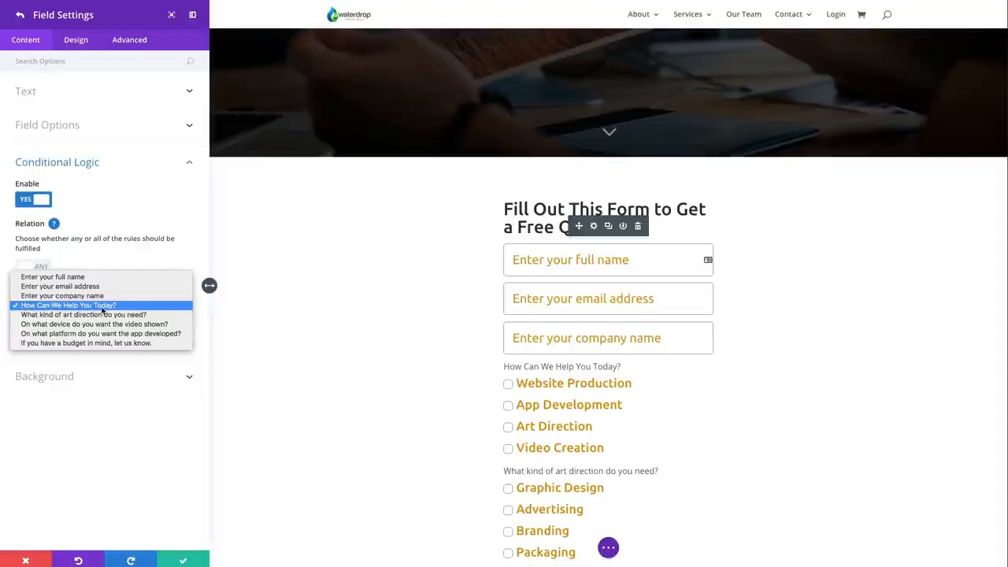
pyautogui.click(203, 310)
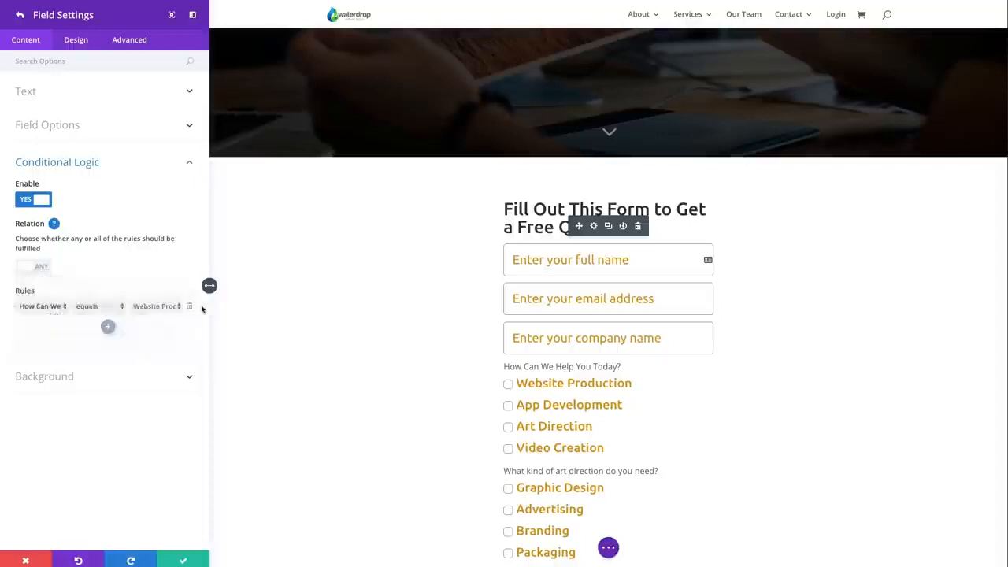
pyautogui.click(165, 306)
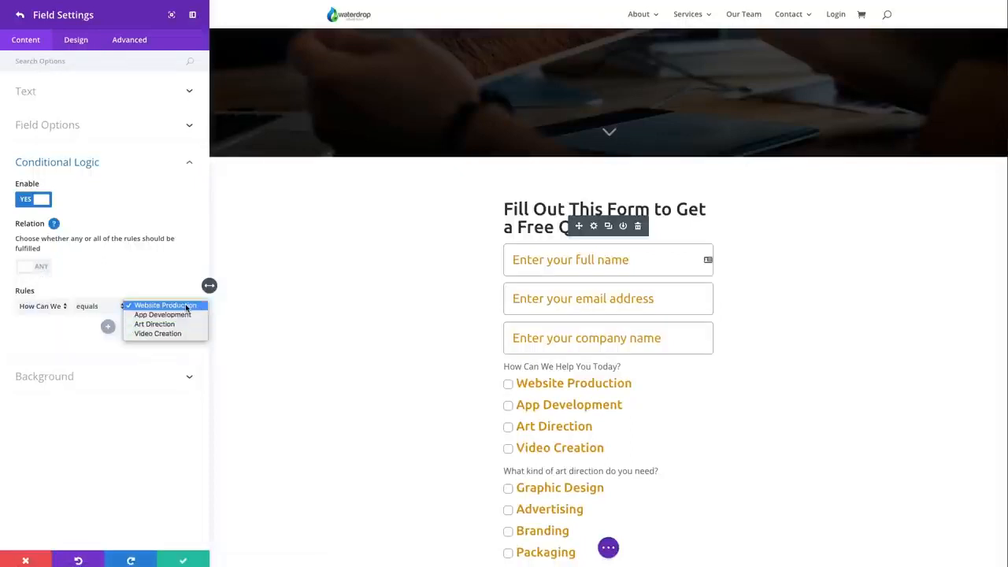
pyautogui.click(173, 280)
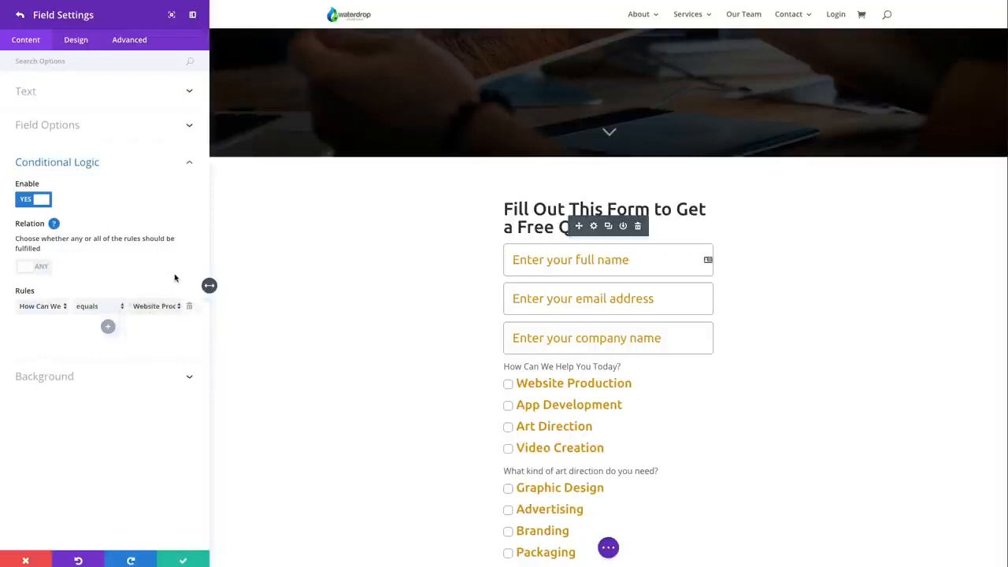
# Recheck the web_purpose field's options and title, and select Website Production on the live quote form
pyautogui.click(70, 126)
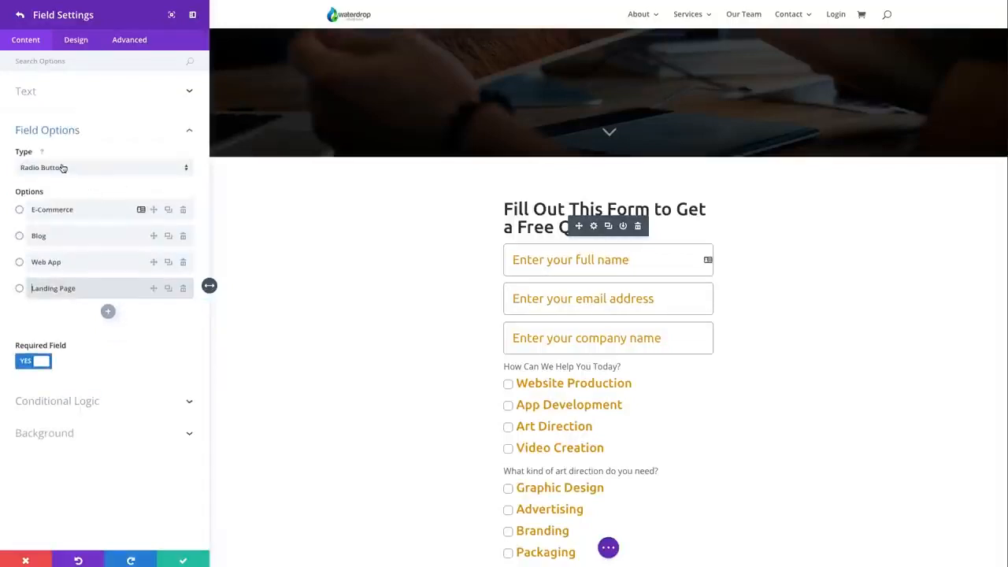
pyautogui.click(69, 94)
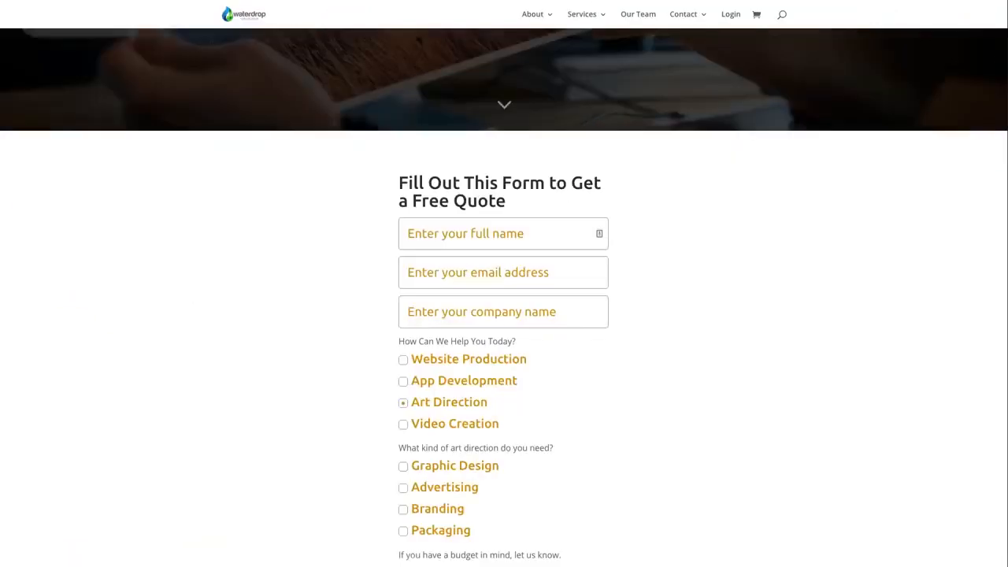
pyautogui.click(404, 361)
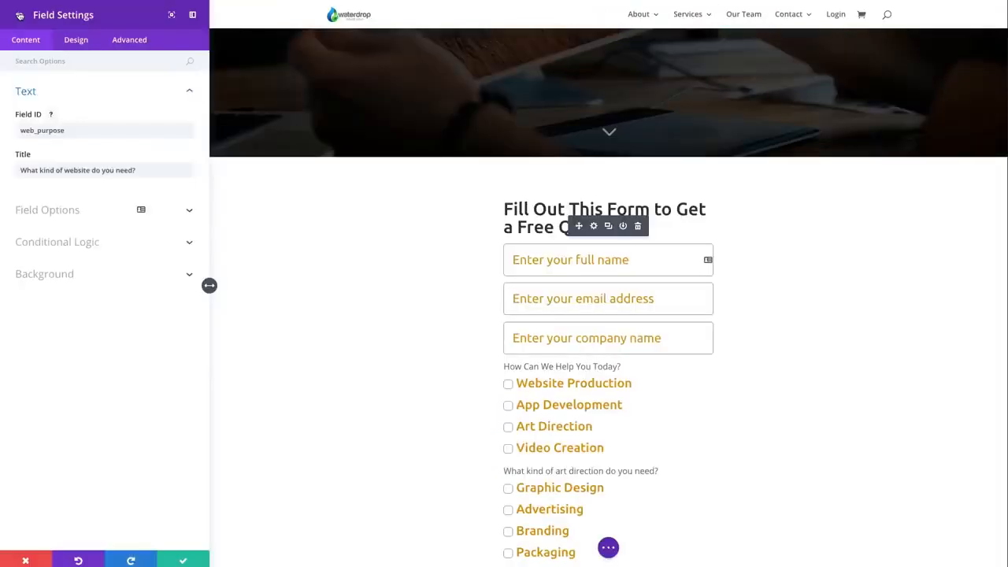
# Open the video field's settings from the form's field list and review its title and radio options
pyautogui.click(19, 14)
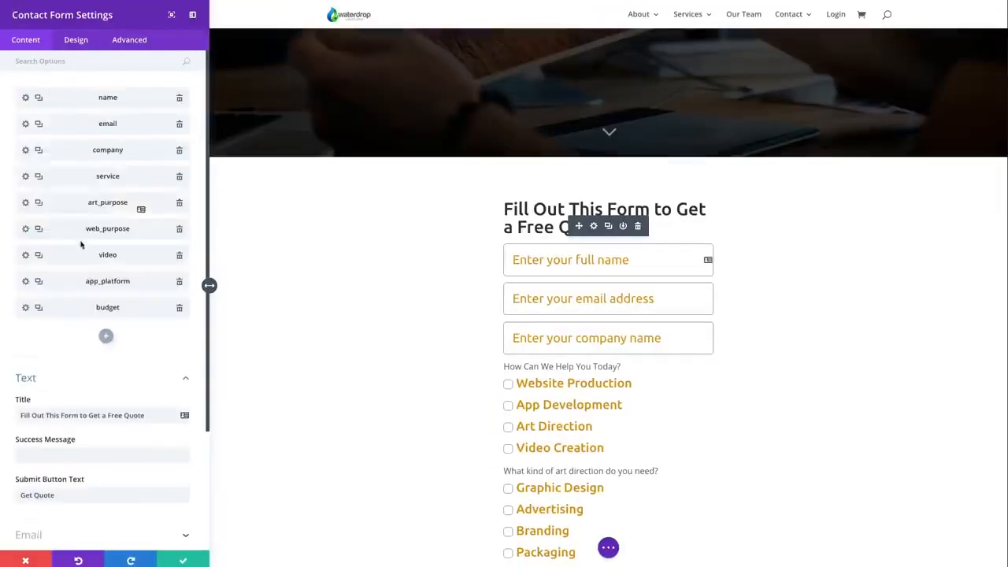
pyautogui.click(25, 255)
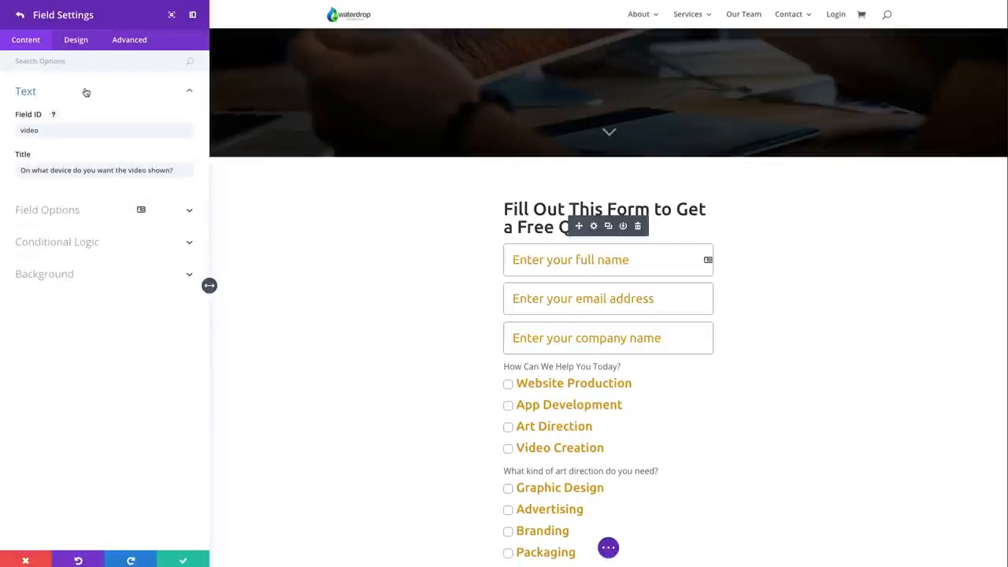
pyautogui.click(18, 172)
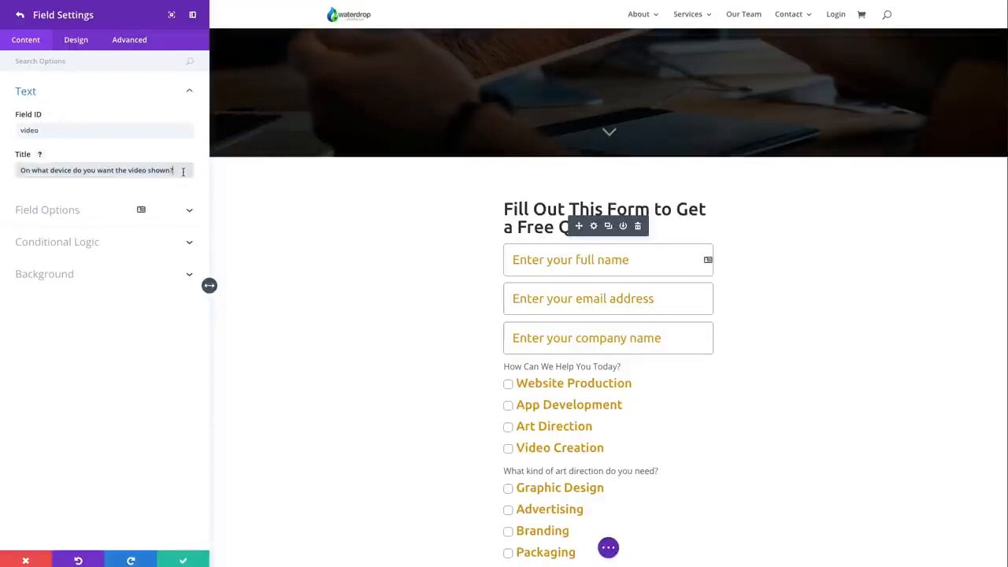
pyautogui.click(94, 209)
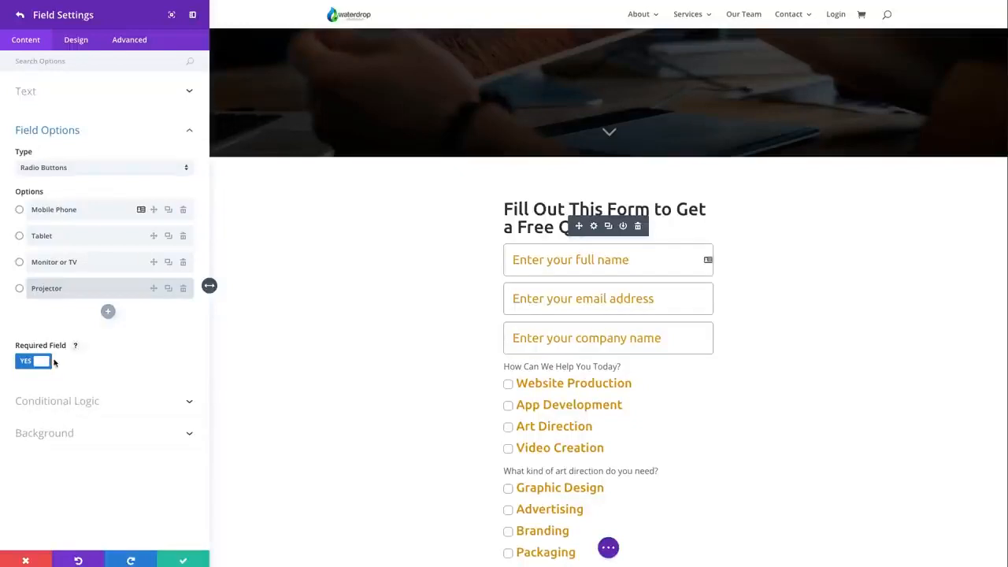
# Examine the video field's conditional logic rule, listing its source questions and service values and leaving Video Creation selected
pyautogui.click(81, 408)
pyautogui.click(94, 408)
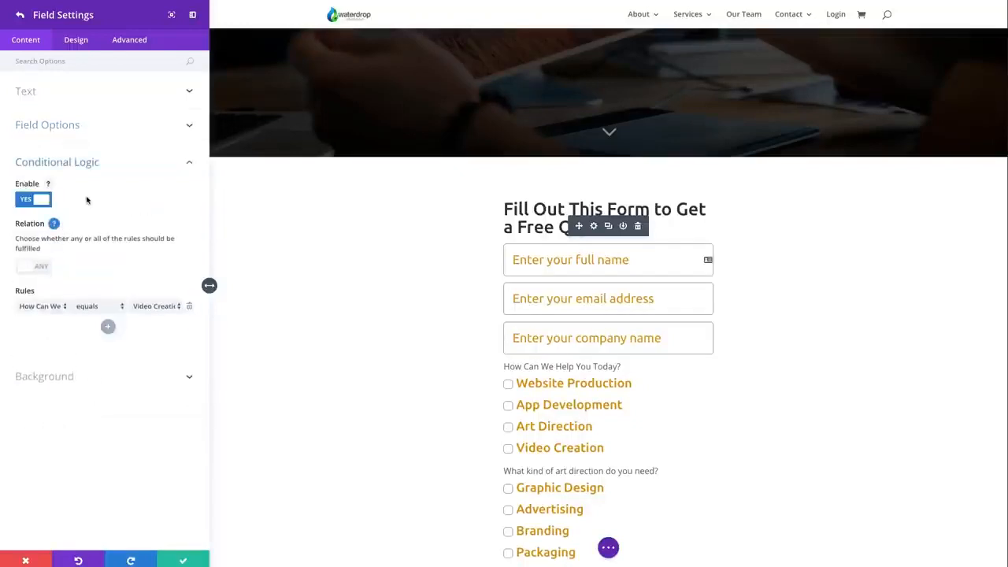
pyautogui.click(57, 310)
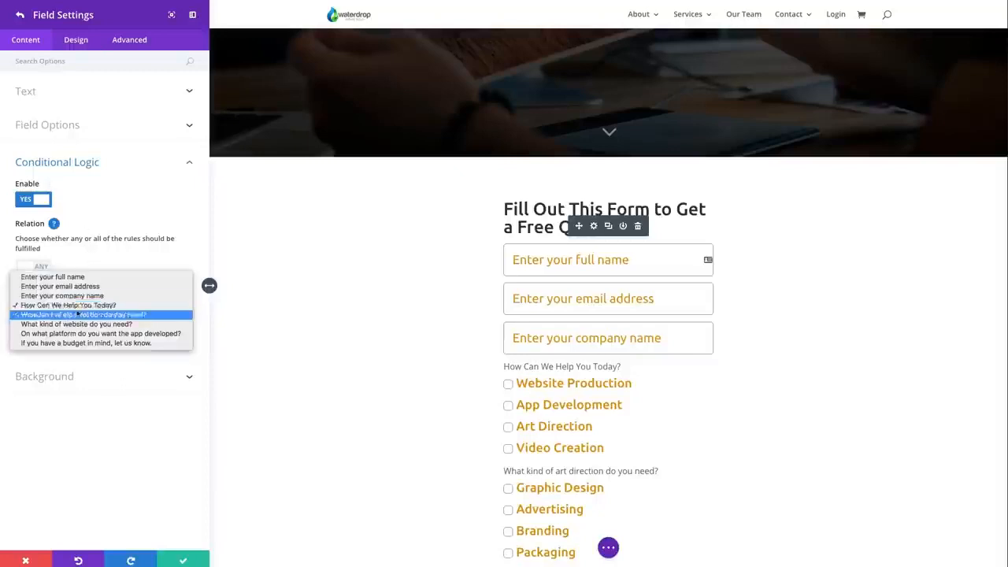
pyautogui.click(110, 306)
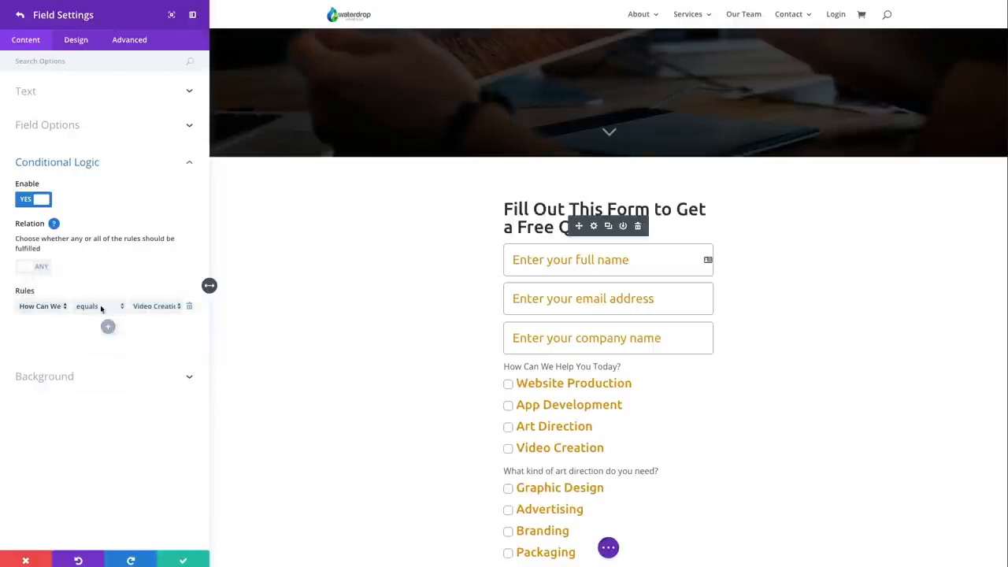
pyautogui.click(153, 308)
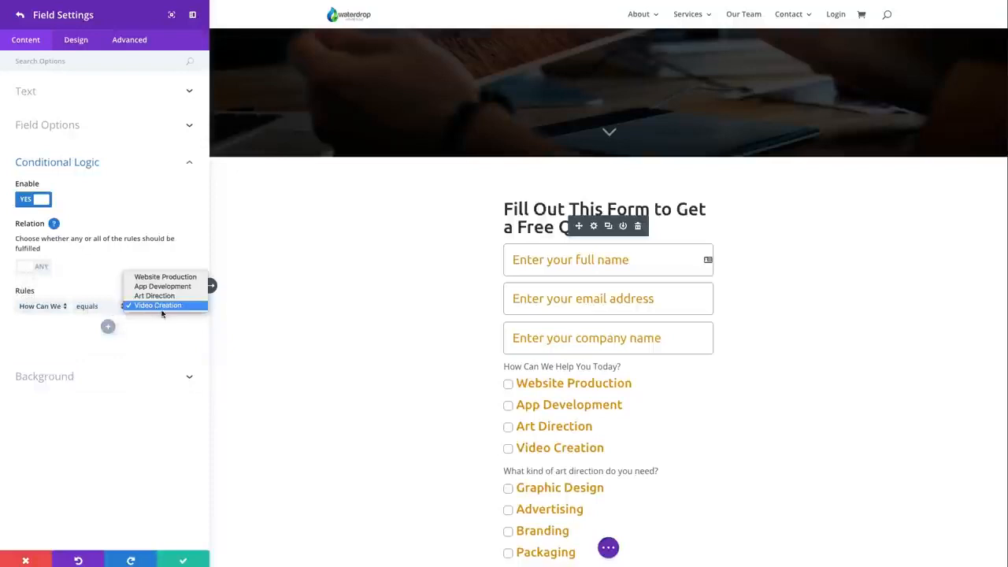
pyautogui.click(168, 328)
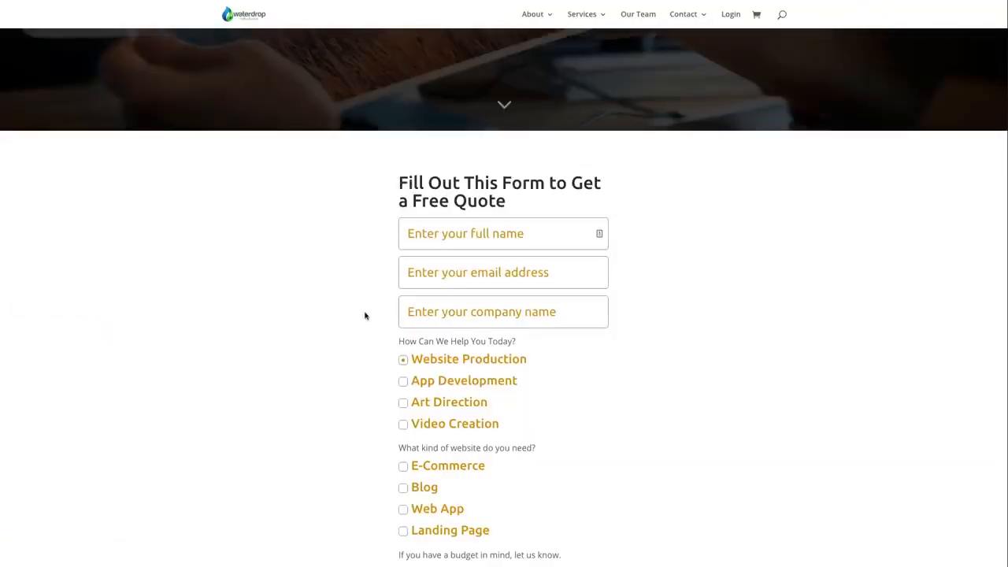
# Select Video Creation on the live quote form and look over the device question and the rest of the form
pyautogui.click(403, 426)
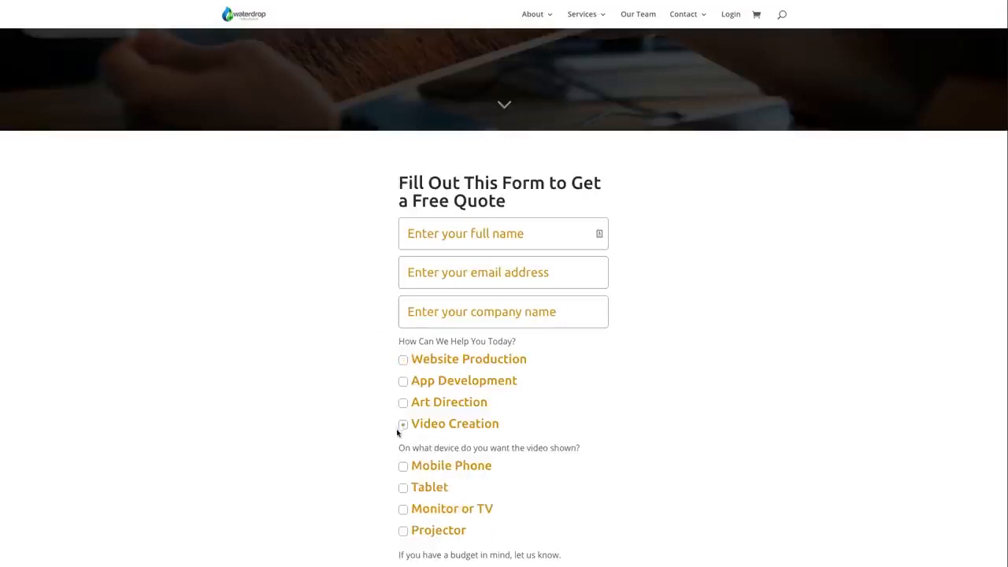
pyautogui.scroll(-1, 422, 450)
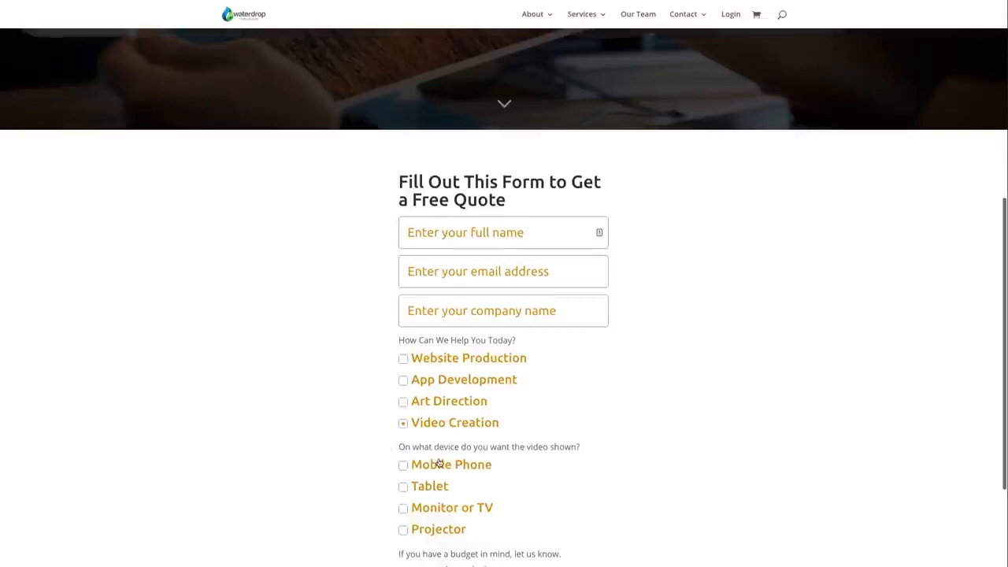
pyautogui.scroll(1, 430, 488)
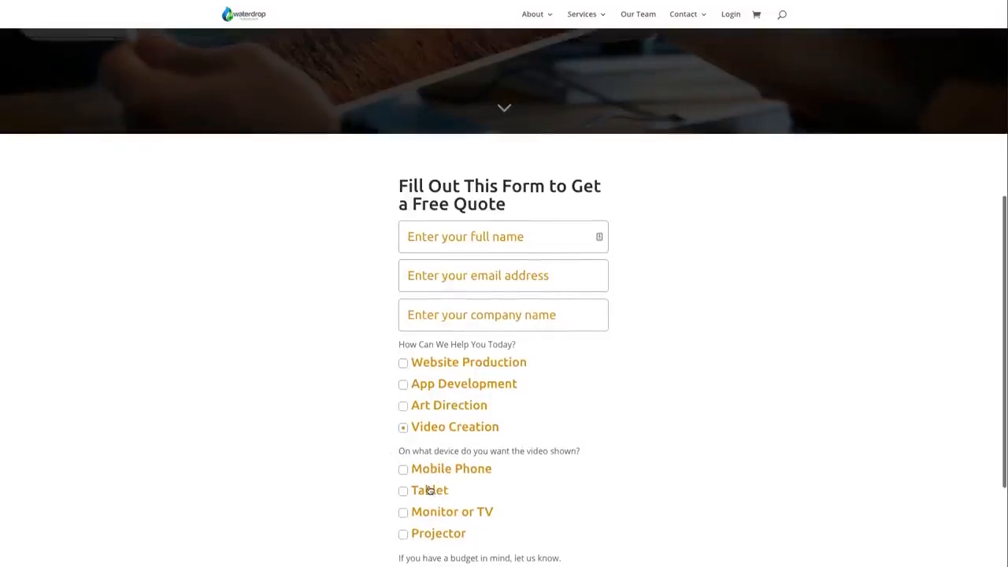
pyautogui.scroll(-1, 430, 490)
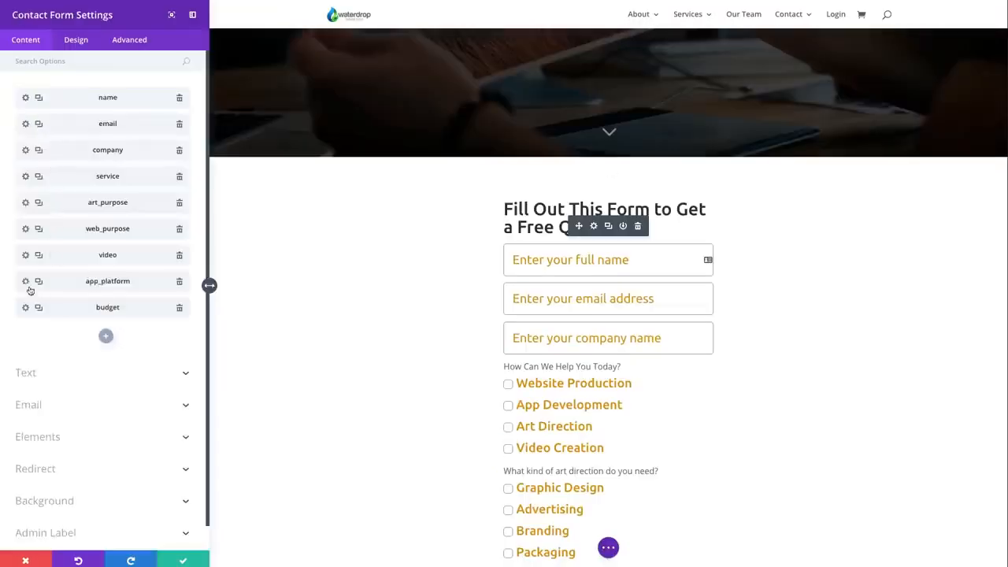
# Open the app_platform field's settings from the form's field list and review its title and radio options
pyautogui.click(26, 281)
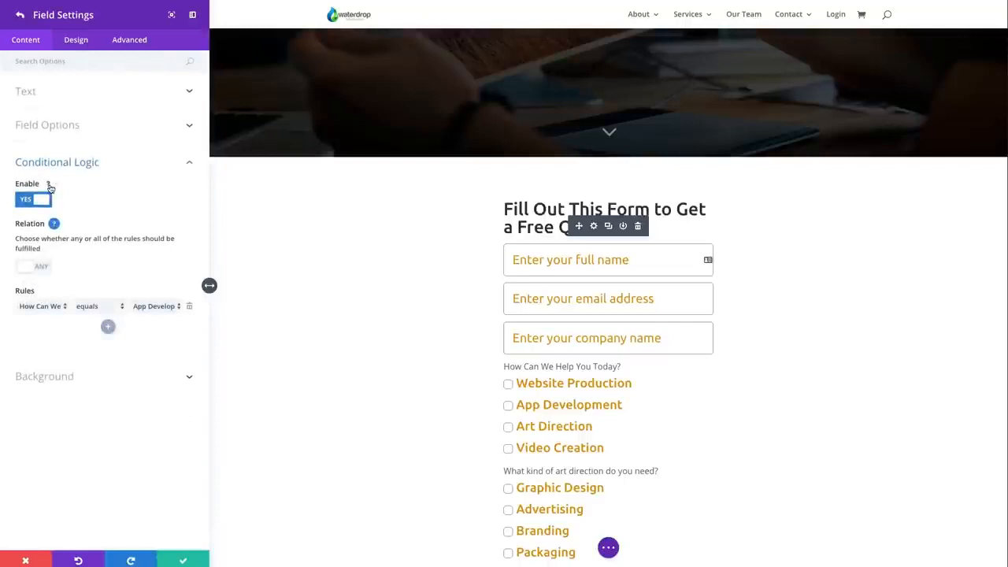
pyautogui.click(75, 95)
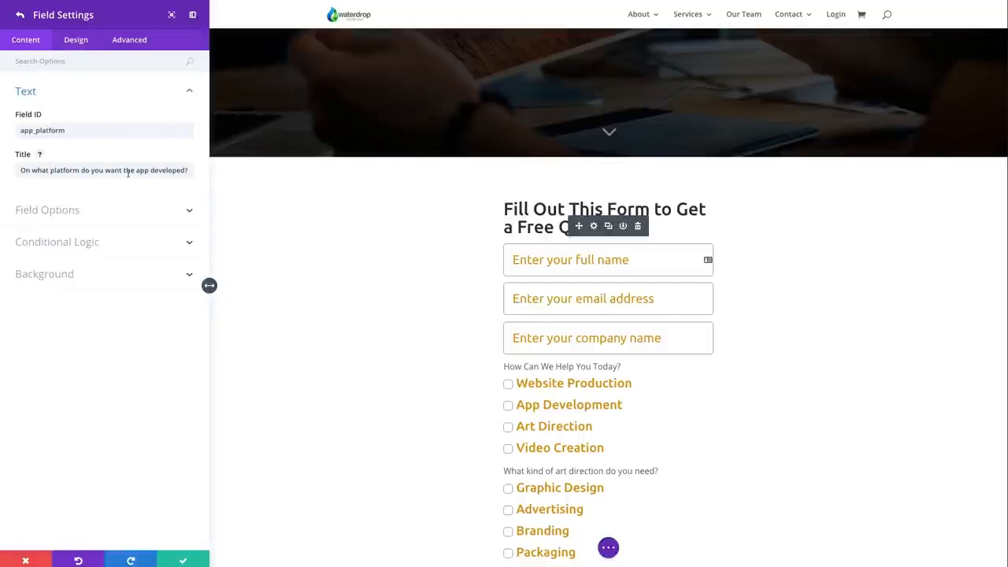
pyautogui.click(187, 214)
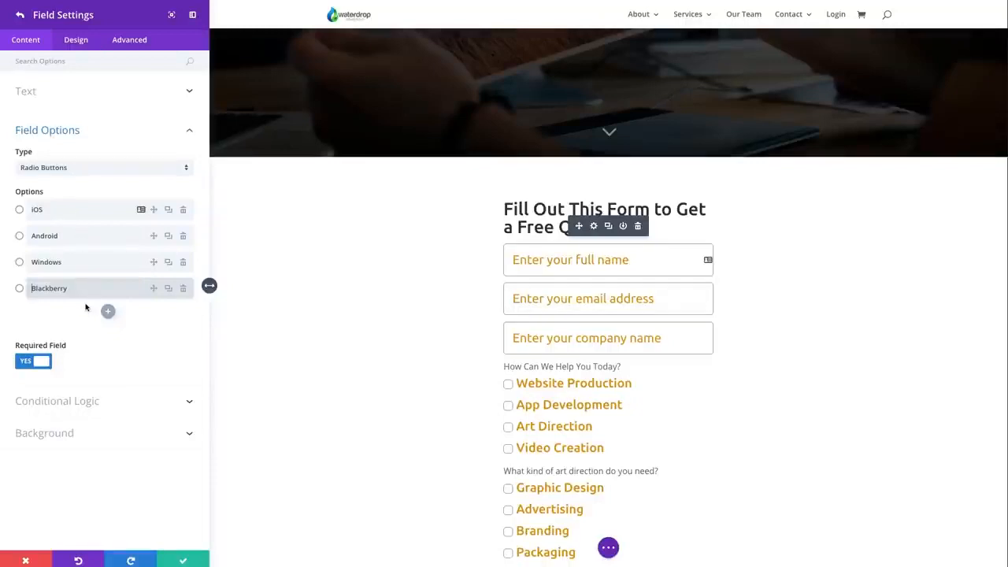
# Examine the app_platform field's conditional logic rule, leaving App Development as its value, and select App Development on the live quote form
pyautogui.click(67, 402)
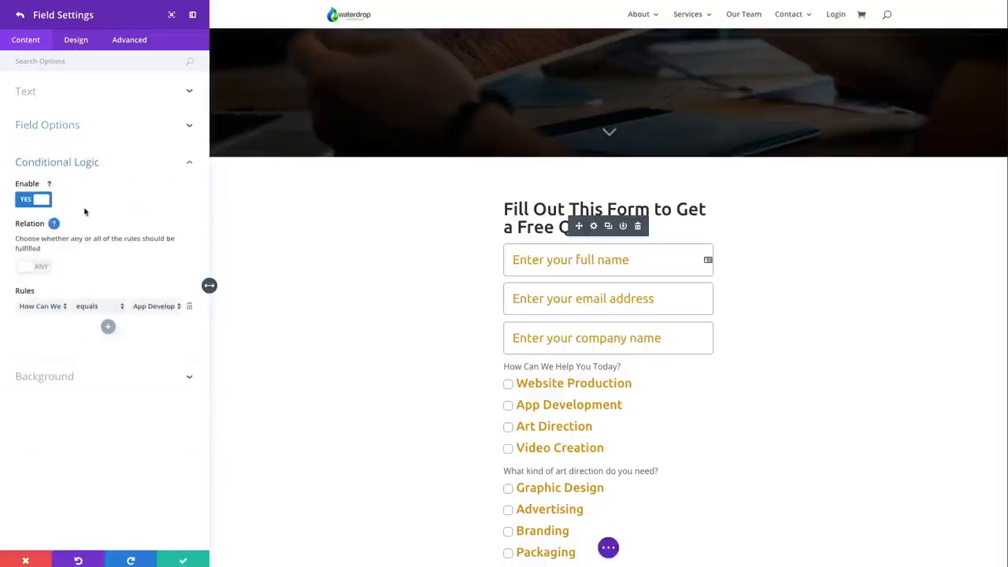
pyautogui.click(58, 309)
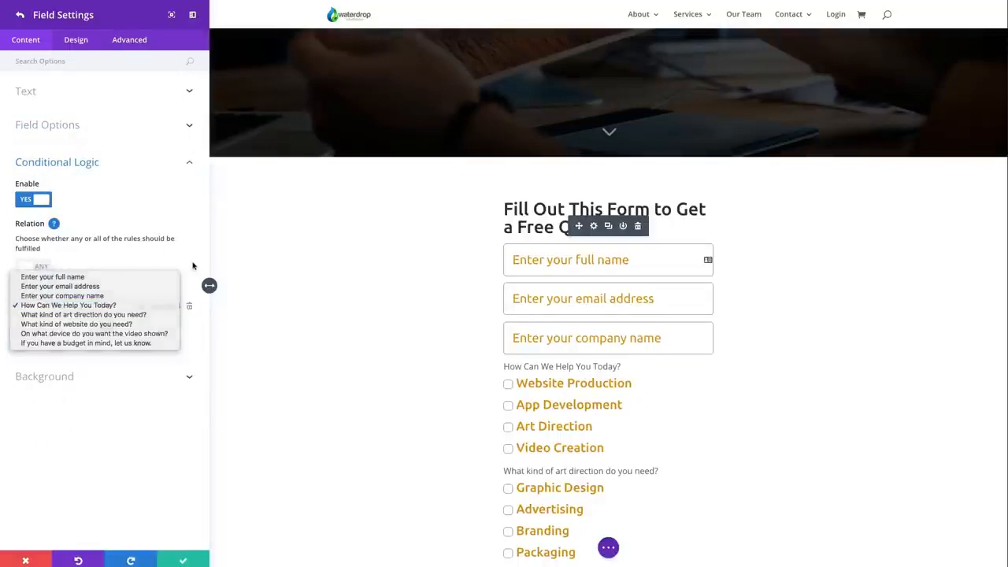
pyautogui.click(144, 306)
pyautogui.click(145, 307)
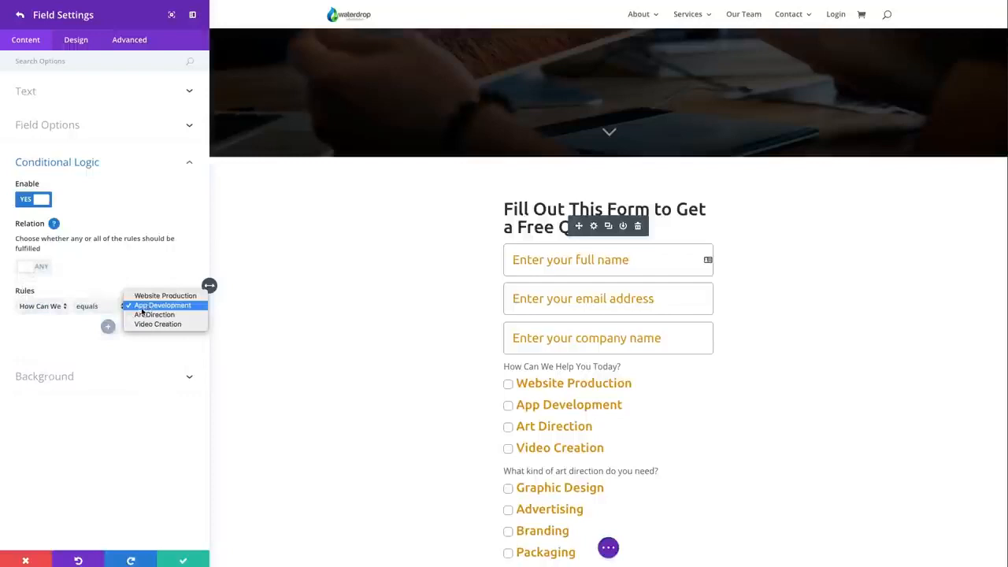
pyautogui.click(174, 267)
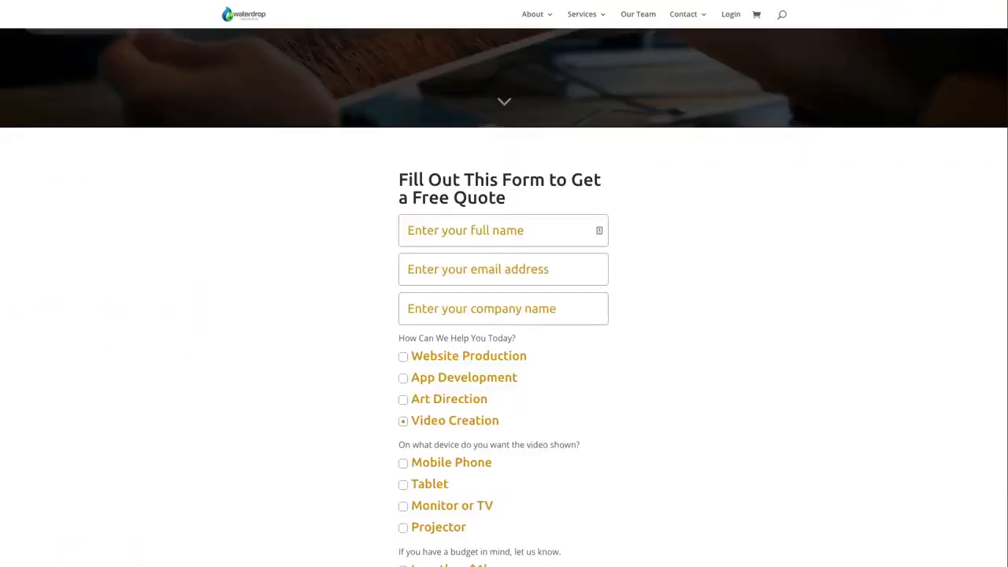
pyautogui.click(406, 380)
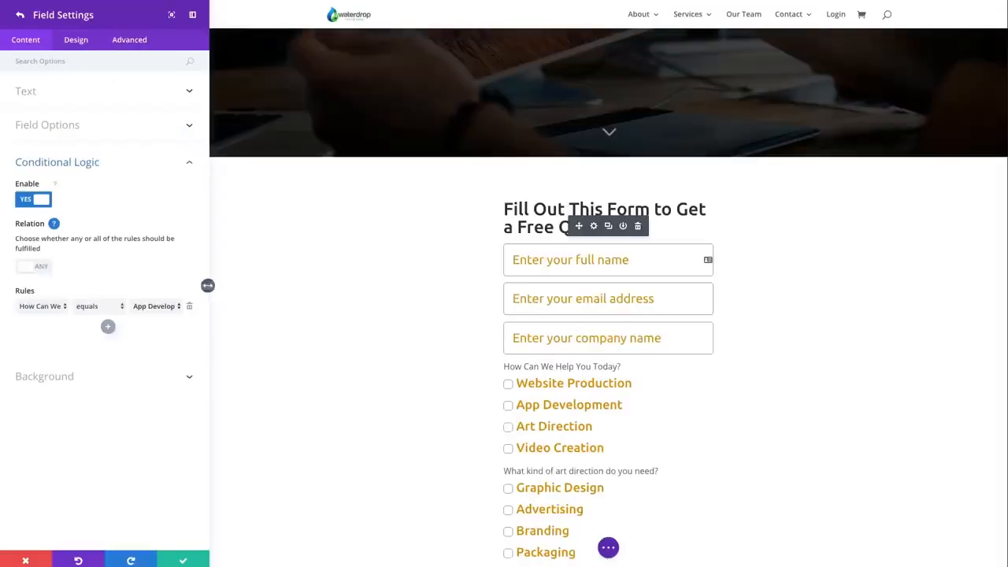
# Return to the form's field list, open the budget field's settings and review its title and radio options
pyautogui.click(20, 14)
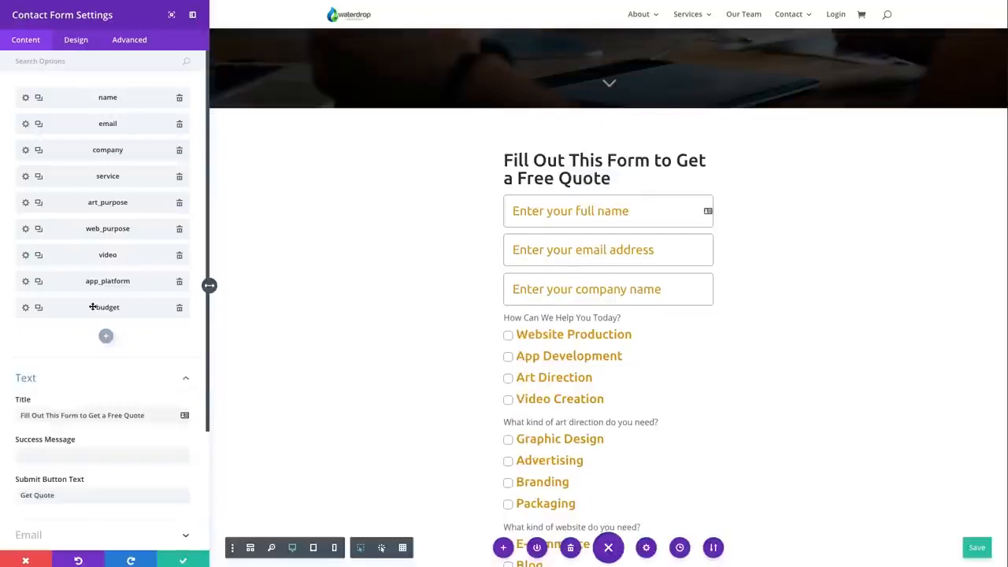
pyautogui.click(25, 308)
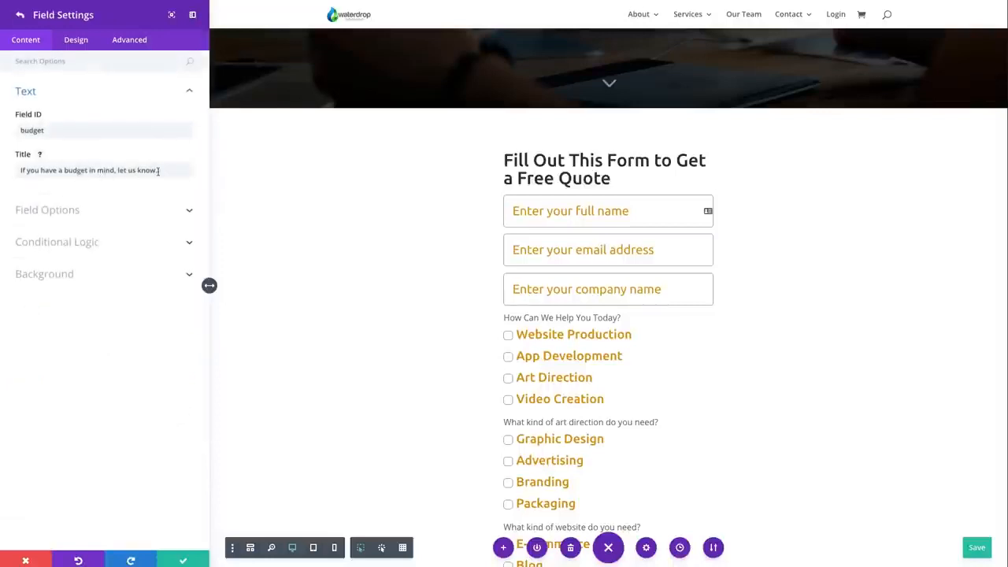
pyautogui.click(138, 209)
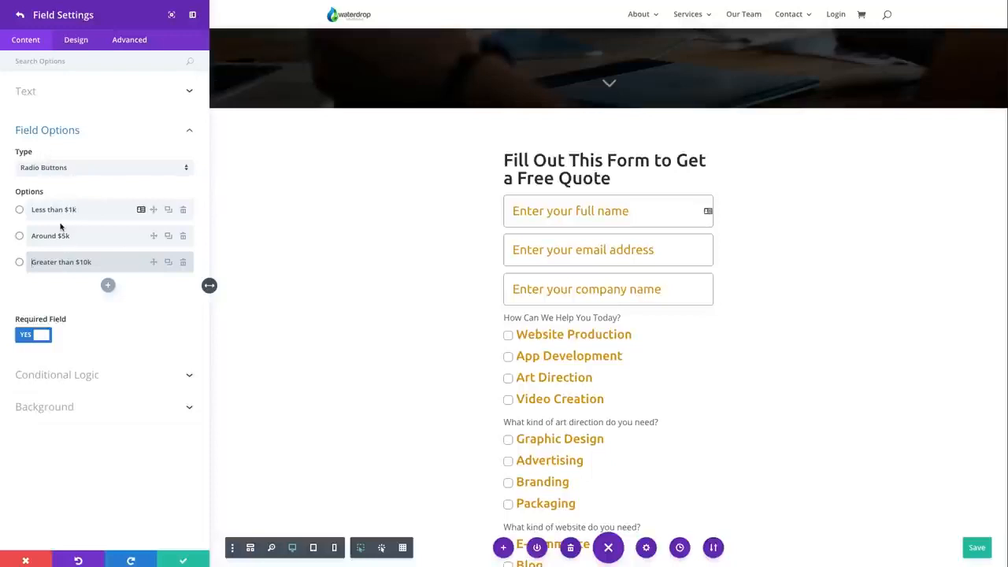
# Examine the budget field's conditional logic rule, listing its source questions and operators, keep "is not empty" and return to the field list
pyautogui.click(82, 381)
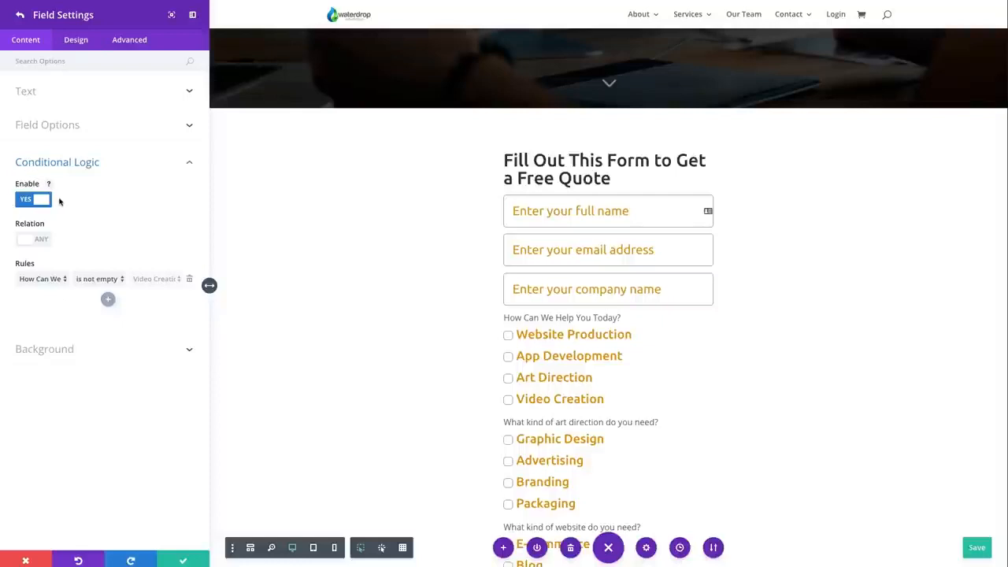
pyautogui.click(43, 280)
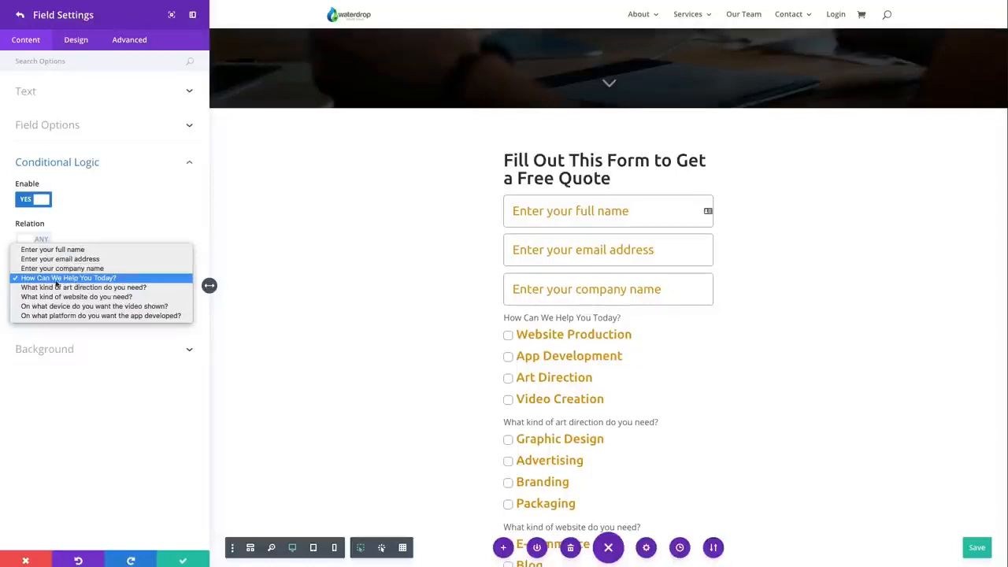
pyautogui.click(93, 279)
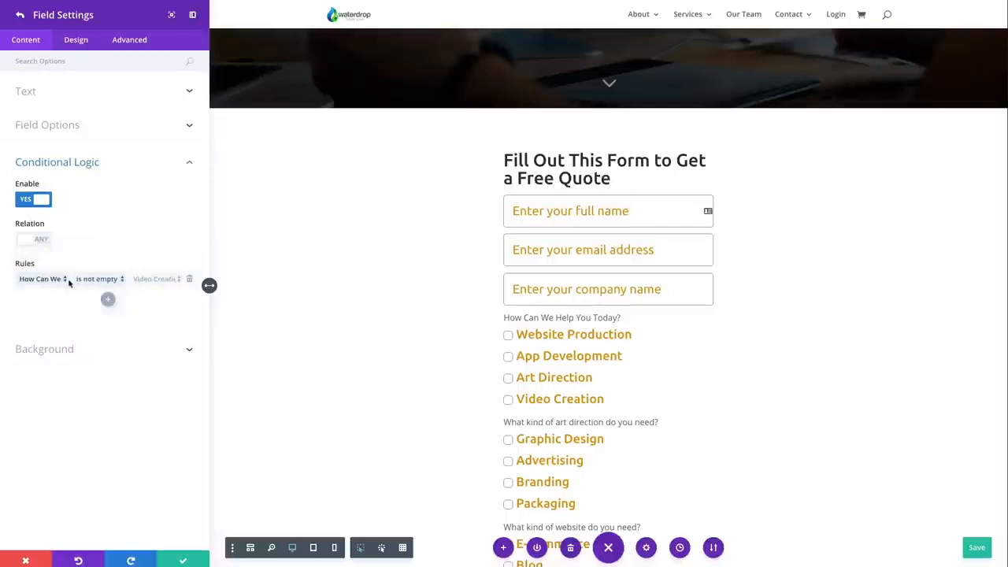
pyautogui.click(117, 280)
pyautogui.click(116, 279)
pyautogui.click(118, 280)
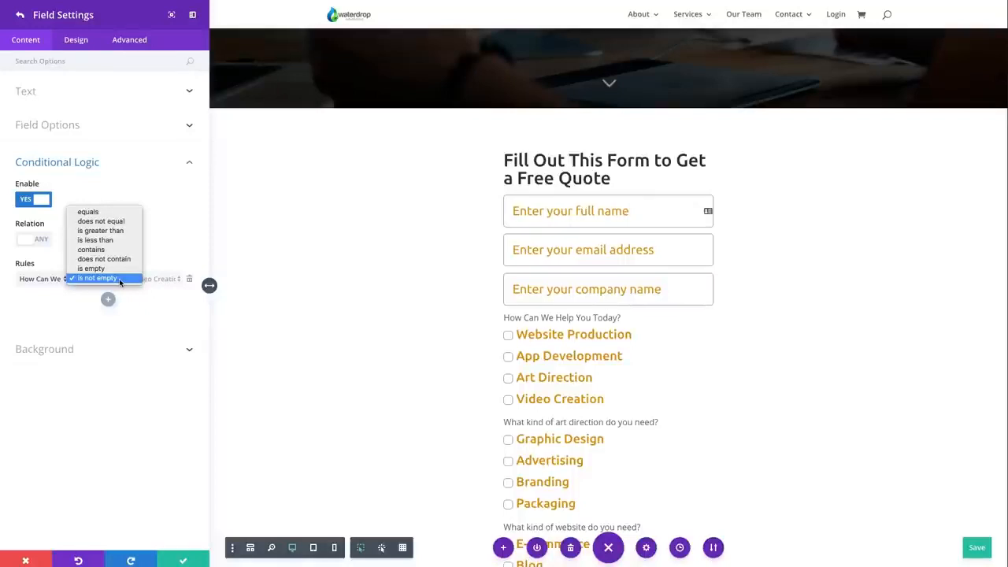
pyautogui.click(120, 278)
pyautogui.click(22, 16)
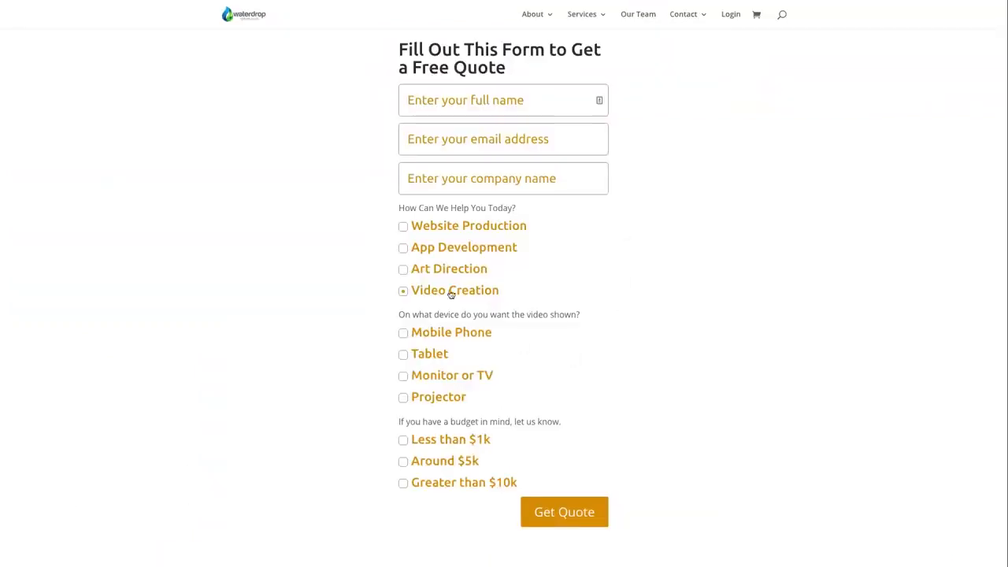
# Test the conditional questions on the live quote form by selecting Website Production, App Development, Art Direction and Video Creation in turn
pyautogui.scroll(3, 466, 279)
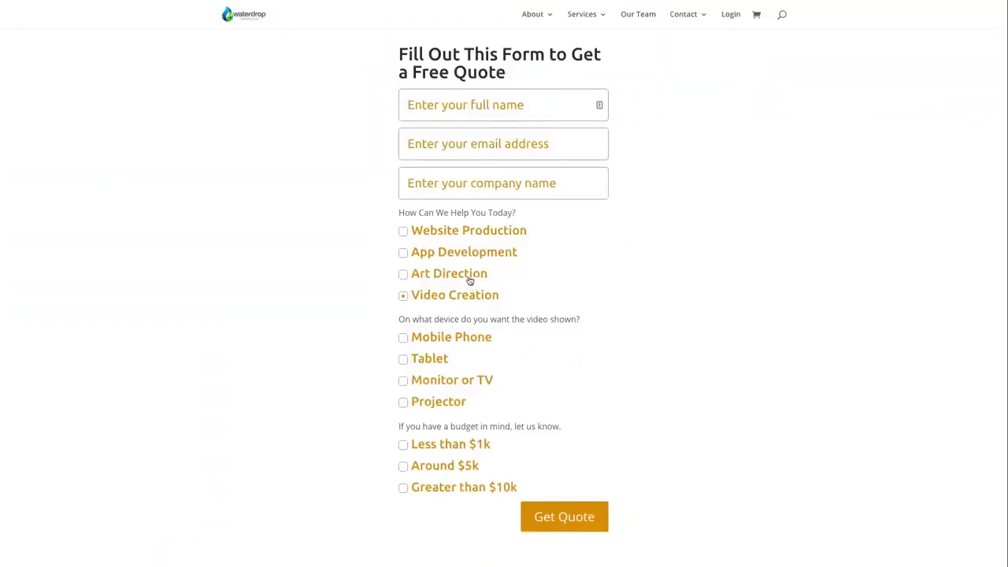
pyautogui.scroll(-2, 468, 280)
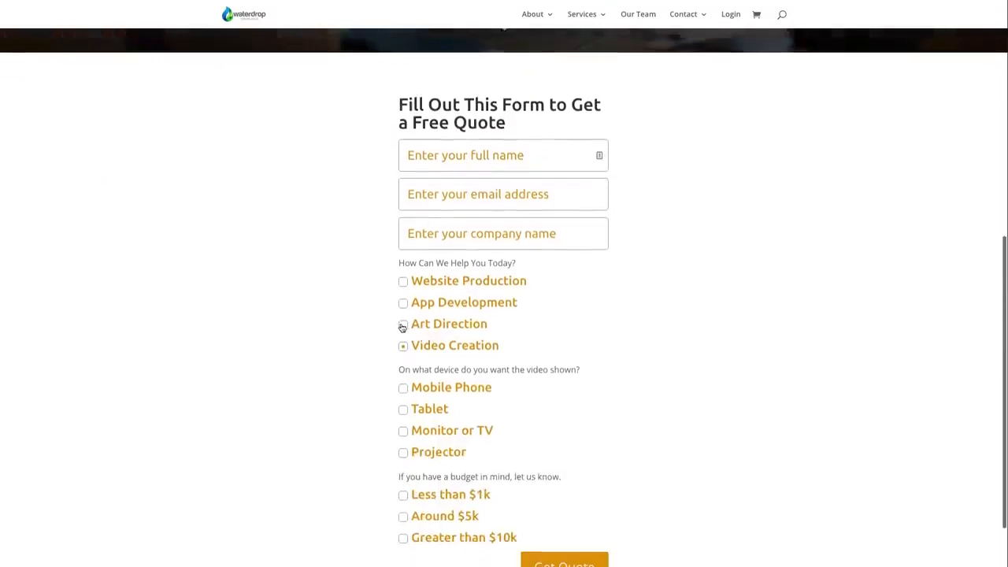
pyautogui.scroll(-2, 541, 426)
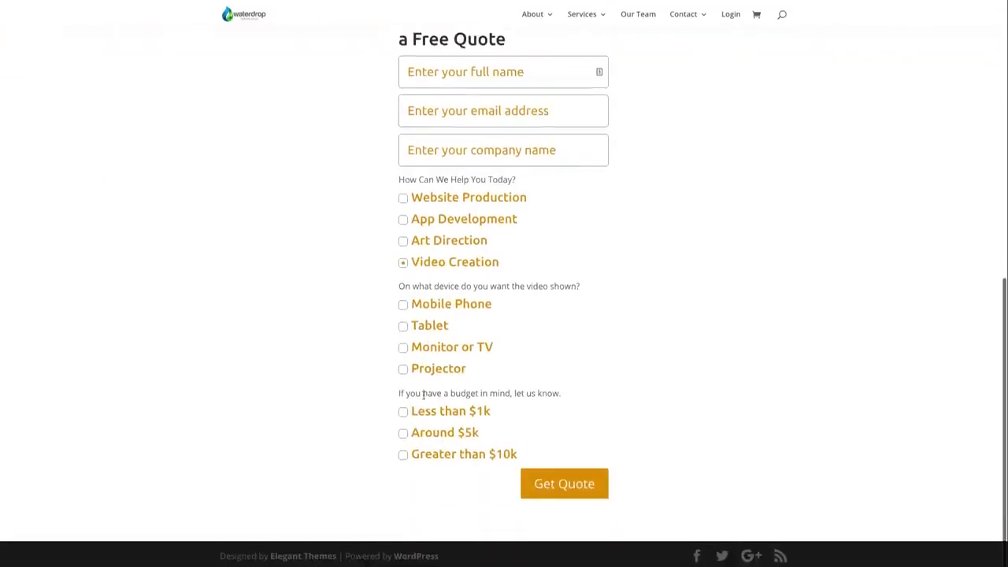
pyautogui.click(403, 198)
pyautogui.click(403, 219)
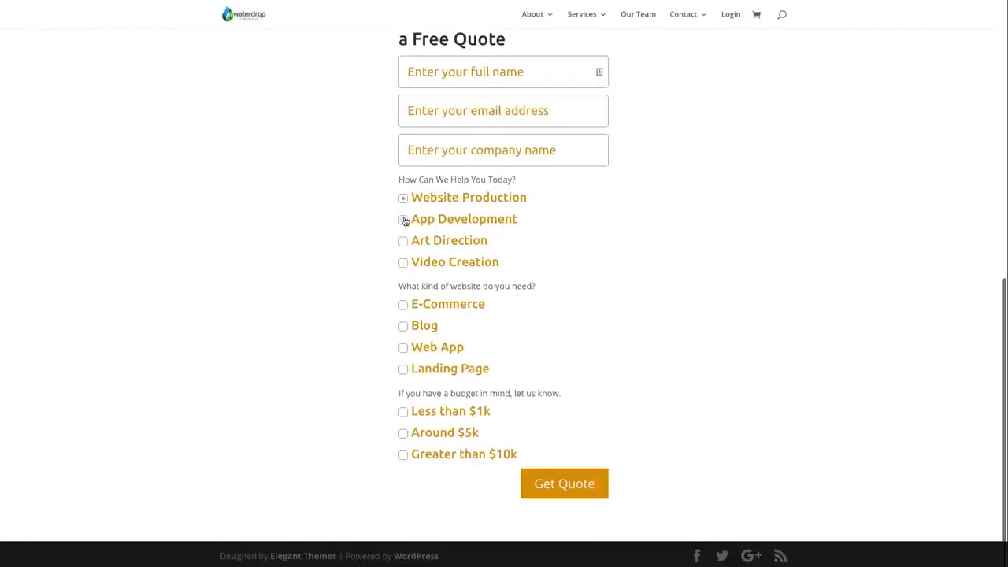
pyautogui.click(404, 243)
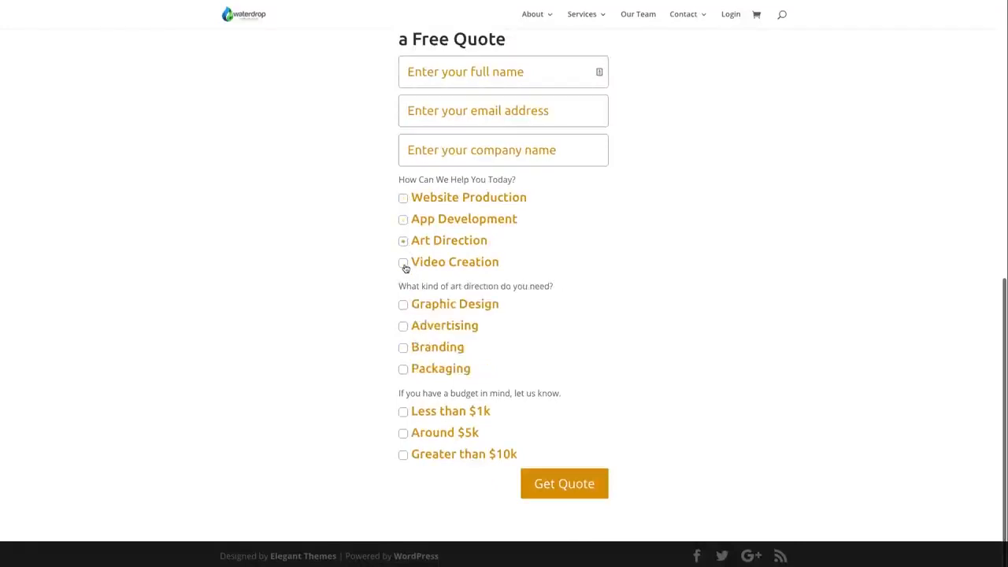
pyautogui.click(403, 264)
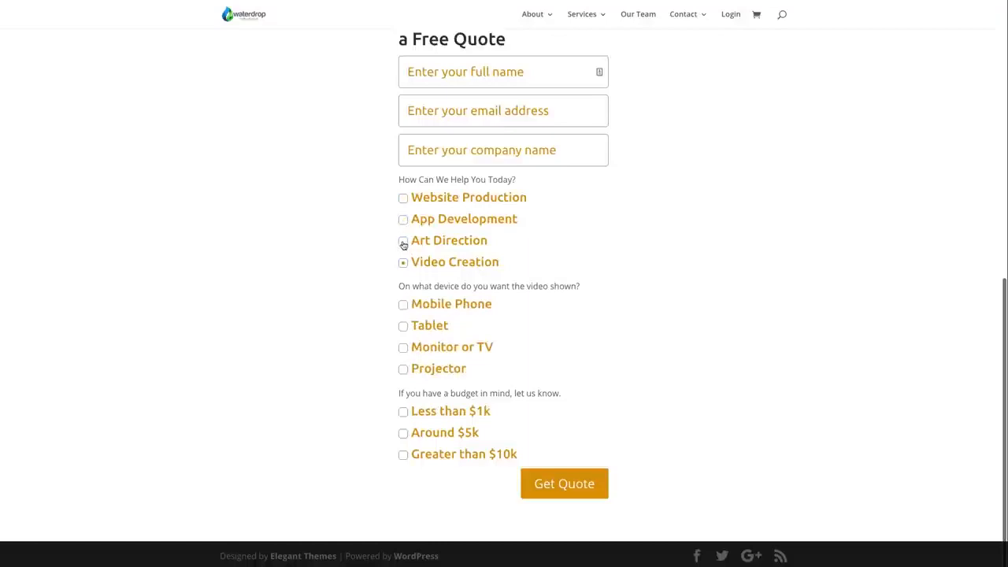
pyautogui.click(404, 241)
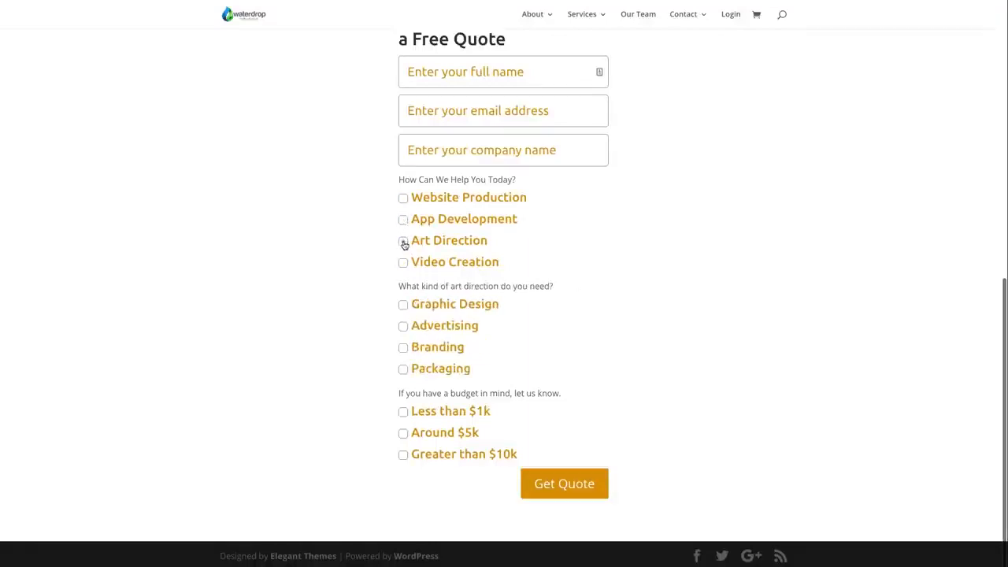
pyautogui.click(403, 220)
pyautogui.click(404, 199)
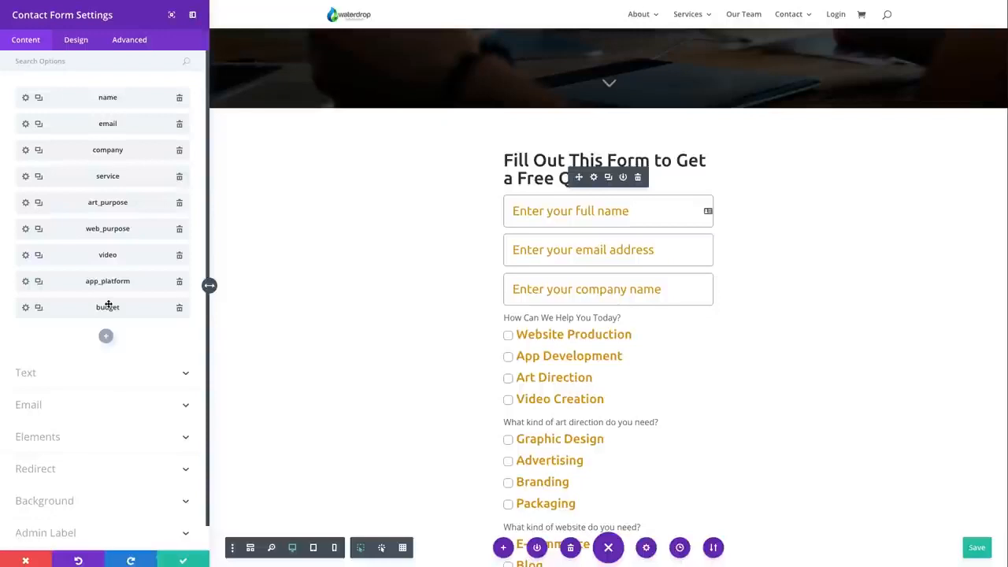
# Look over the whole quote form in the builder, comparing its questions with the form's field list
pyautogui.scroll(-3, 610, 349)
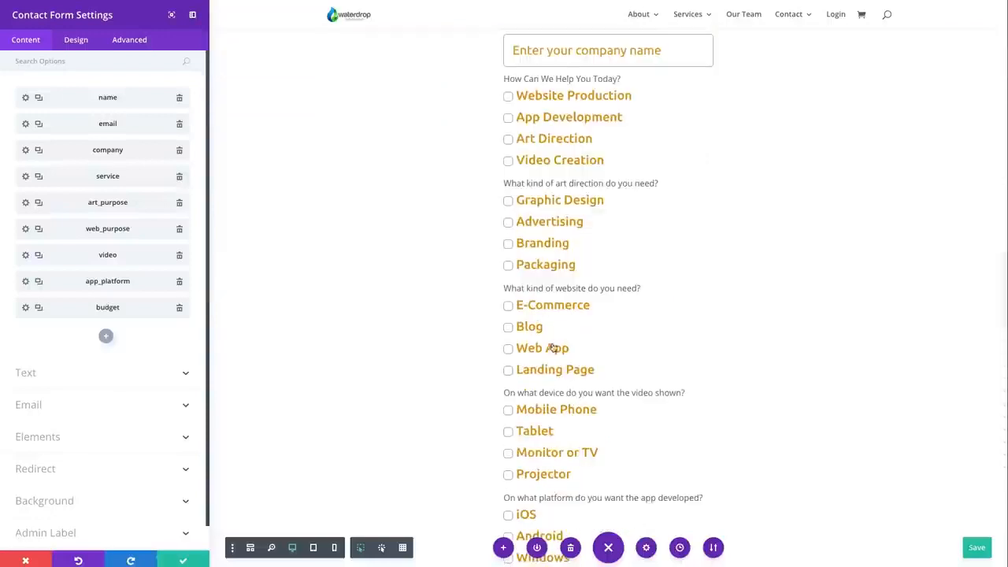
pyautogui.scroll(4, 215, 293)
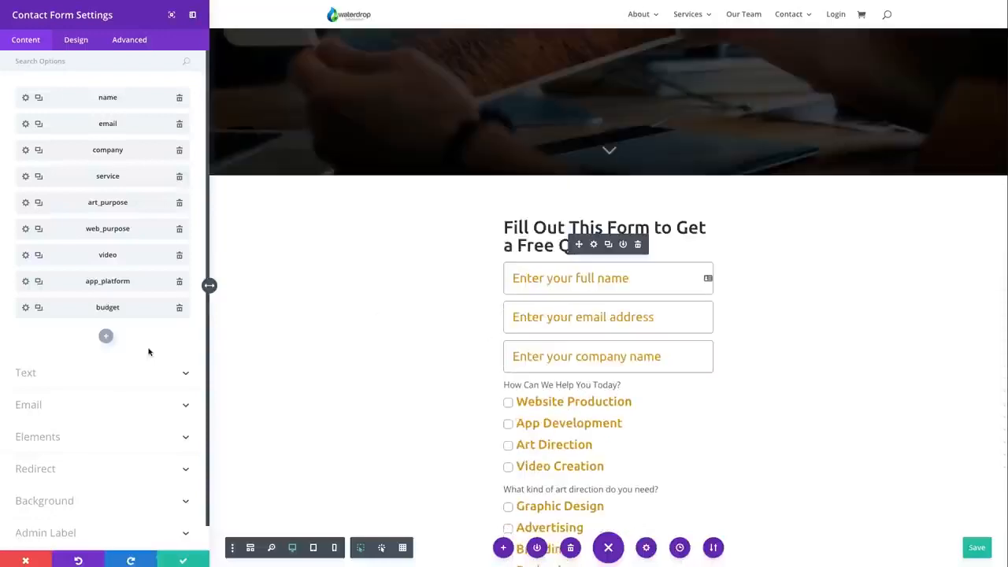
pyautogui.scroll(-3, 679, 367)
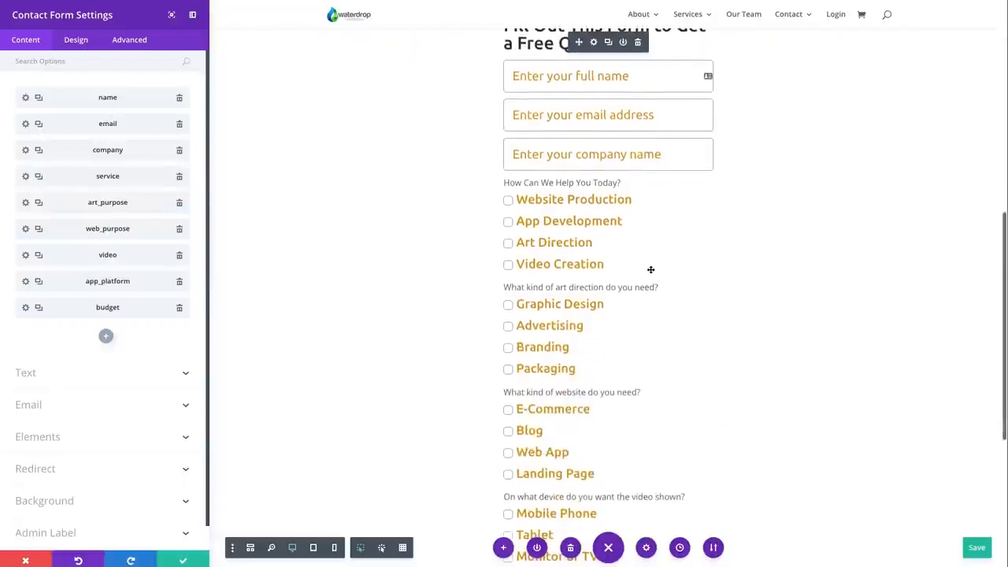
pyautogui.scroll(-5, 650, 270)
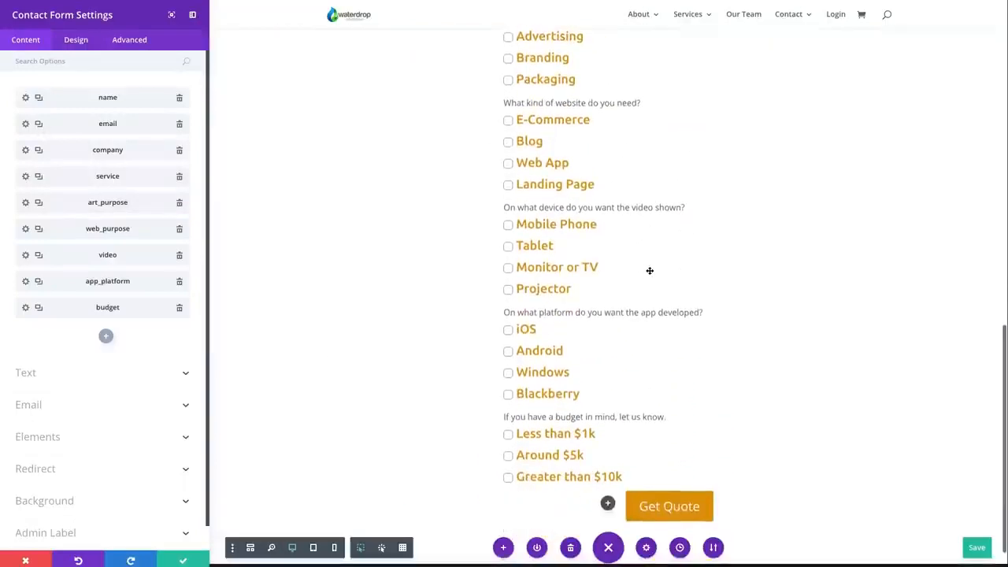
pyautogui.scroll(5, 650, 270)
pyautogui.scroll(1, 650, 270)
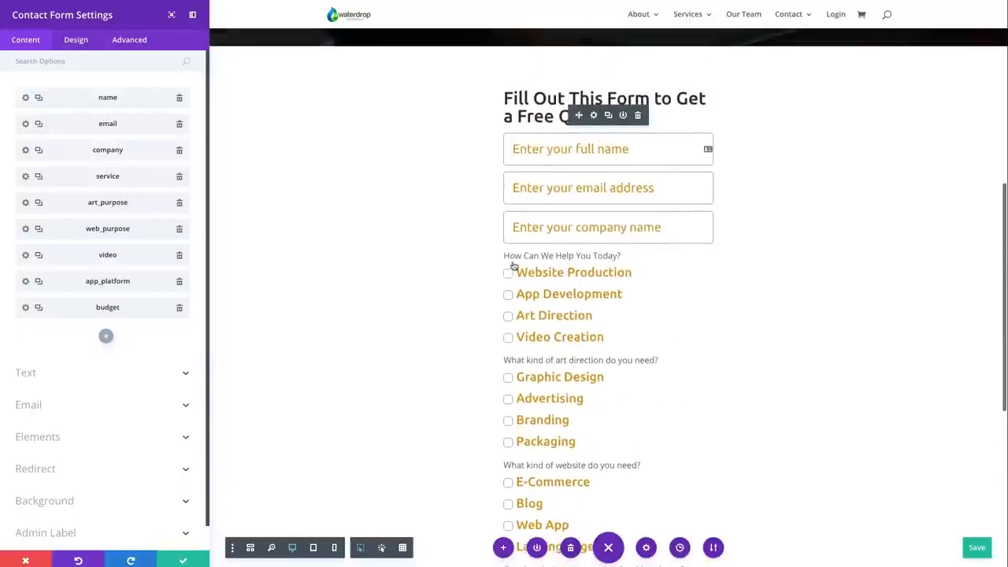
pyautogui.scroll(-3, 551, 315)
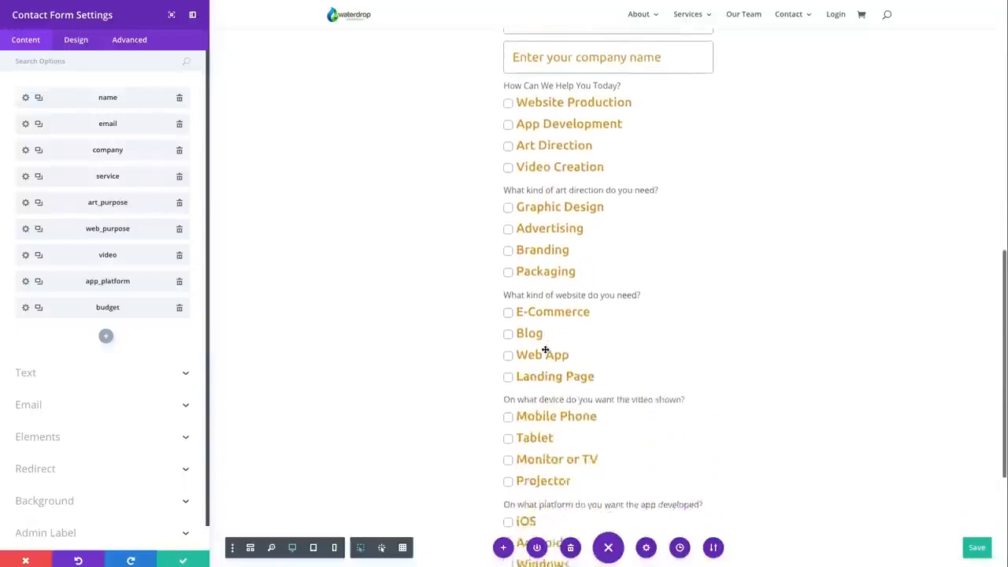
pyautogui.scroll(5, 425, 281)
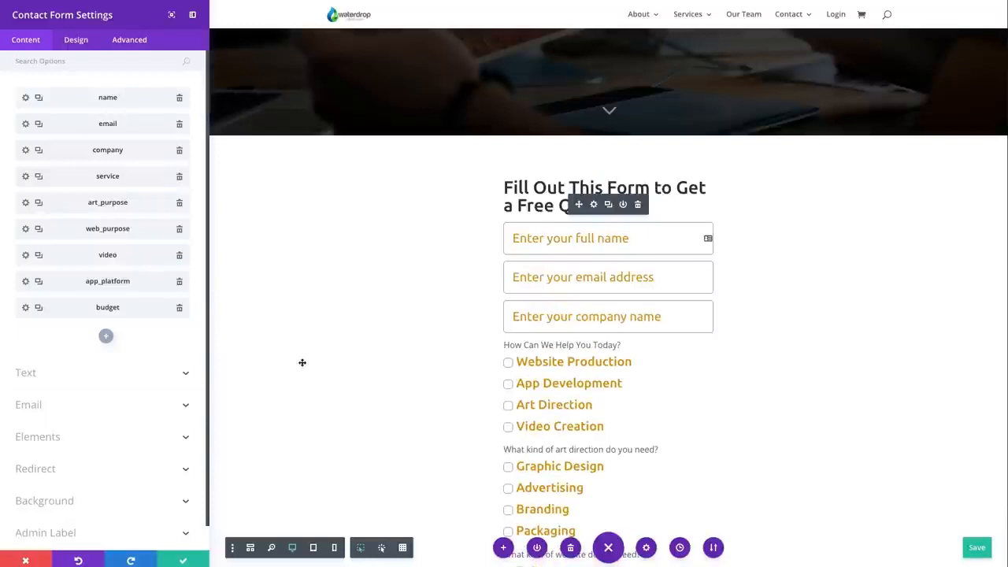
# Apply the contact form settings, then open the settings of the form's row and review its sizing and custom width
pyautogui.click(184, 561)
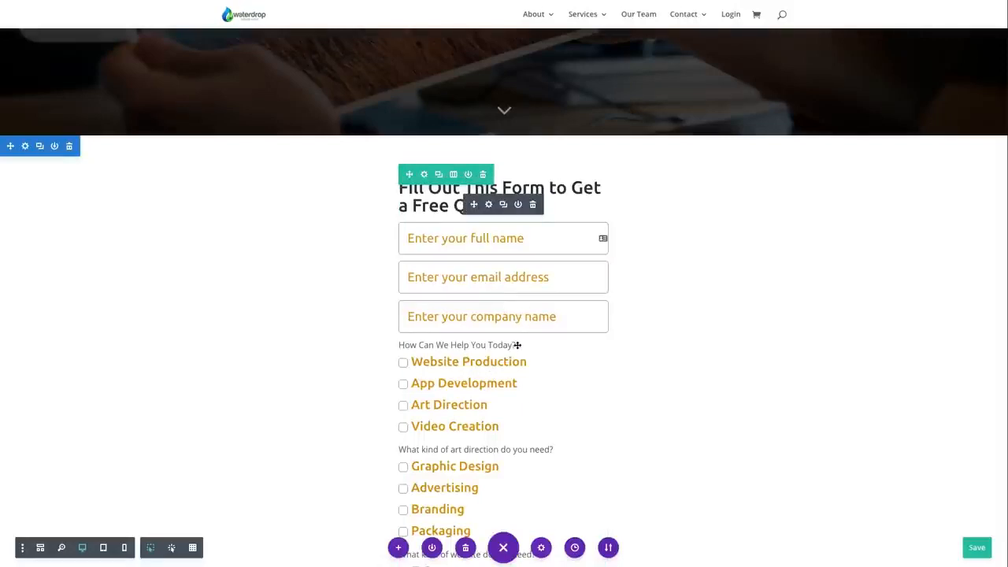
pyautogui.click(423, 174)
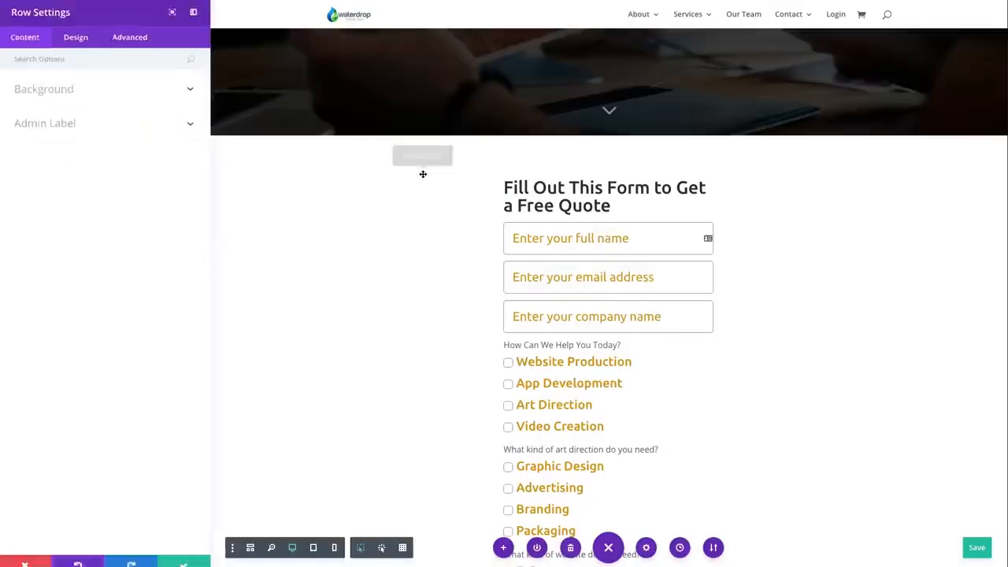
pyautogui.click(74, 39)
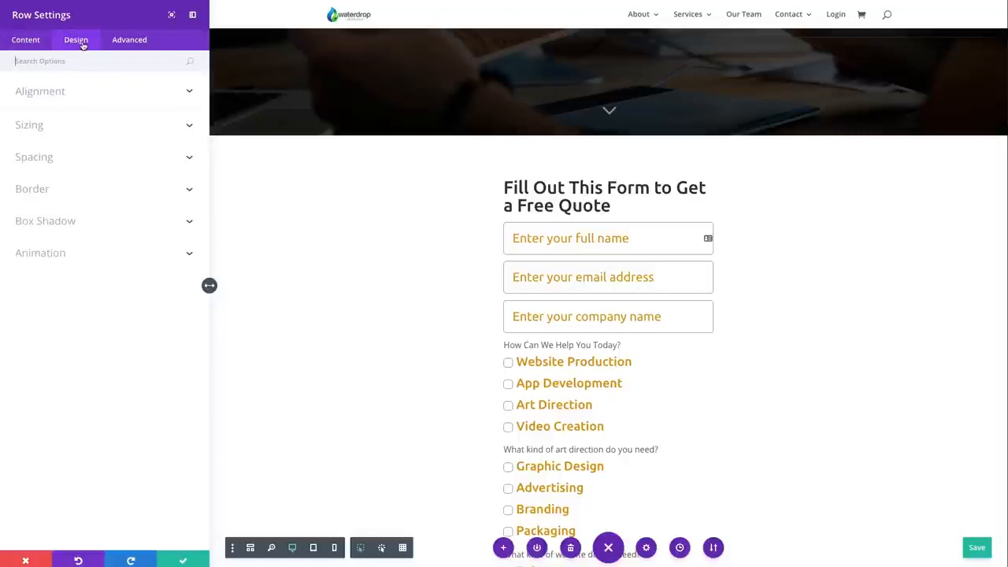
pyautogui.click(81, 158)
pyautogui.click(85, 129)
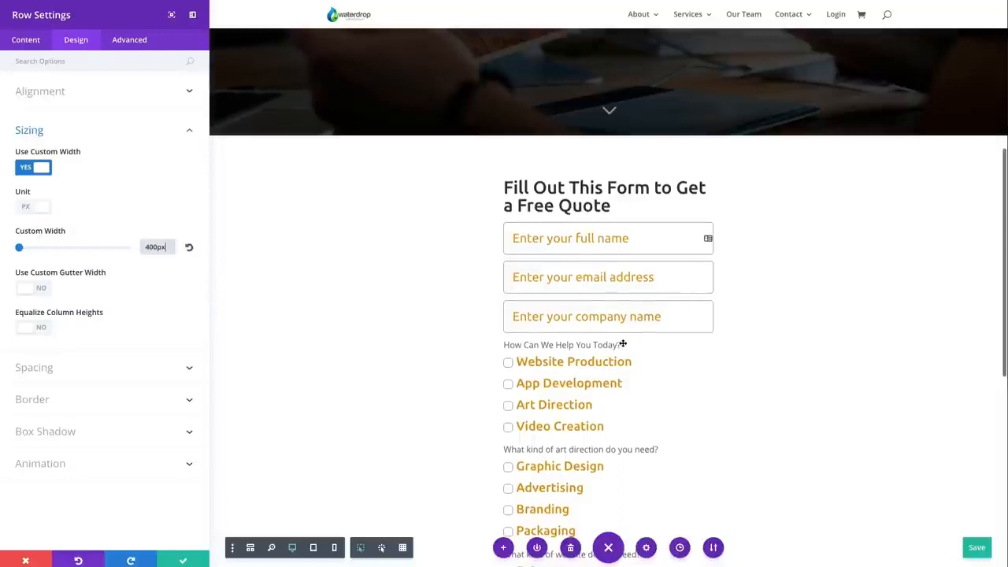
# Reset the row's custom width to its default and look over how the quote form's fields and checkboxes are laid out
pyautogui.scroll(-2, 622, 344)
pyautogui.scroll(-1, 703, 353)
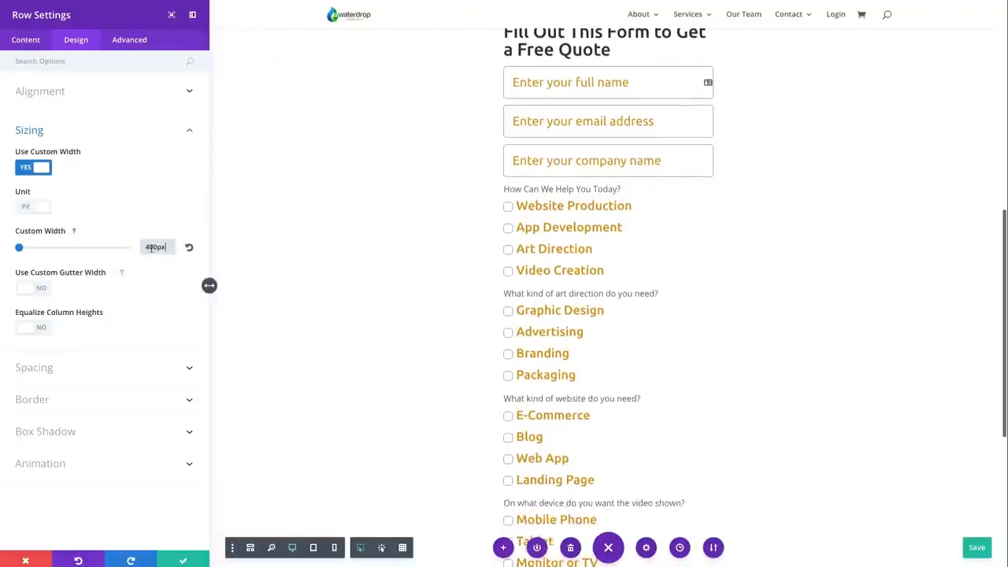
pyautogui.press('Left')
pyautogui.press('Left')
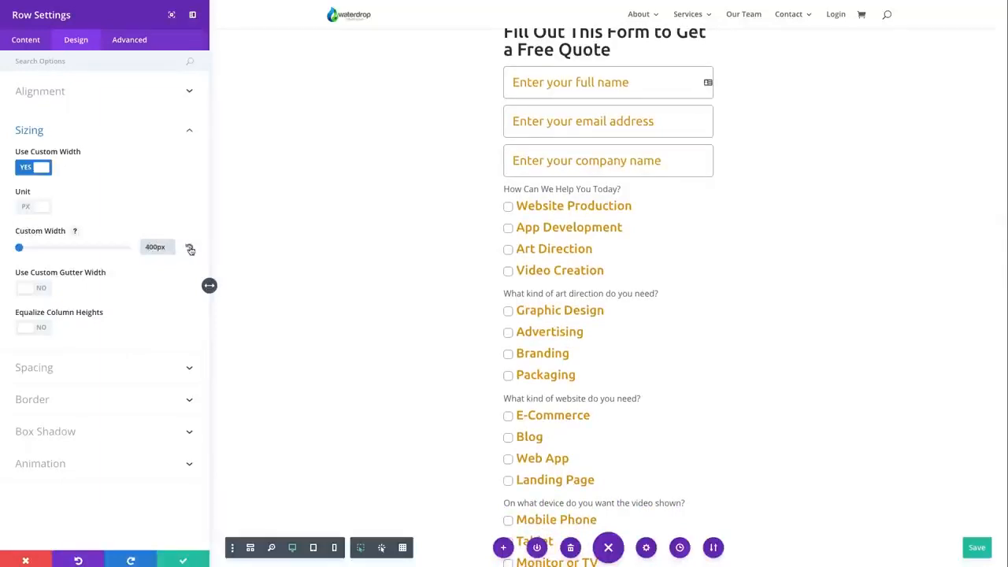
pyautogui.click(190, 249)
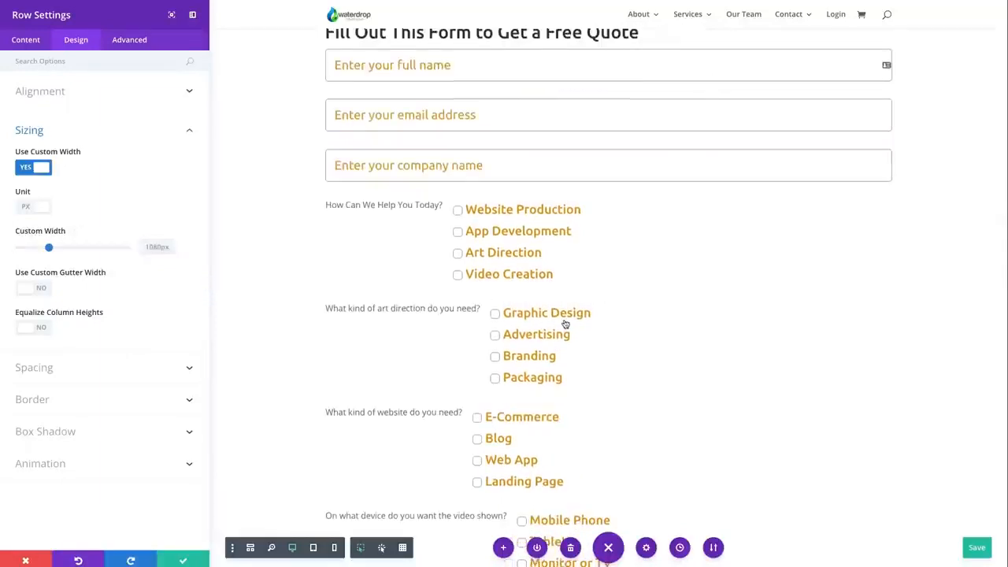
pyautogui.scroll(1, 564, 322)
pyautogui.scroll(-3, 720, 236)
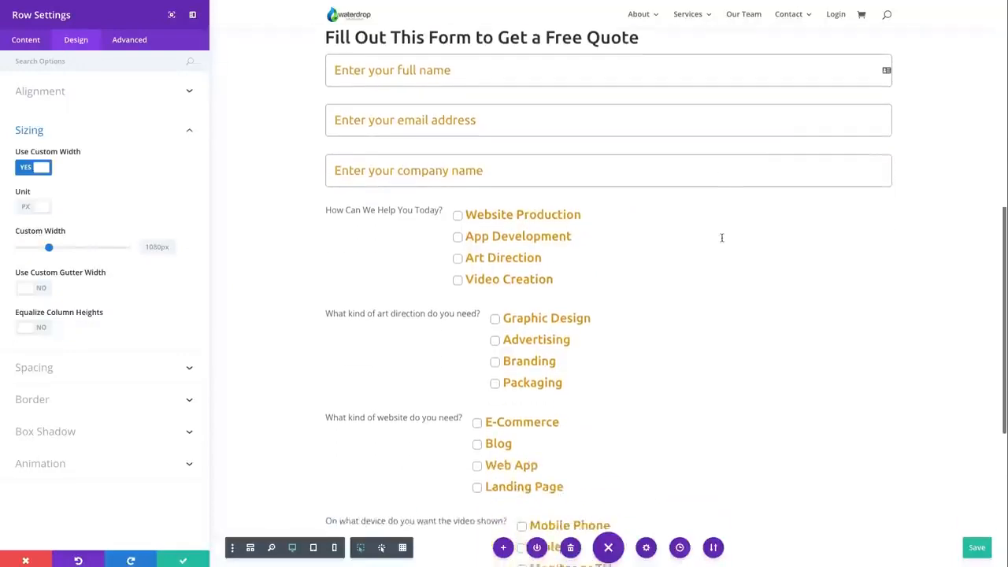
pyautogui.scroll(-7, 461, 179)
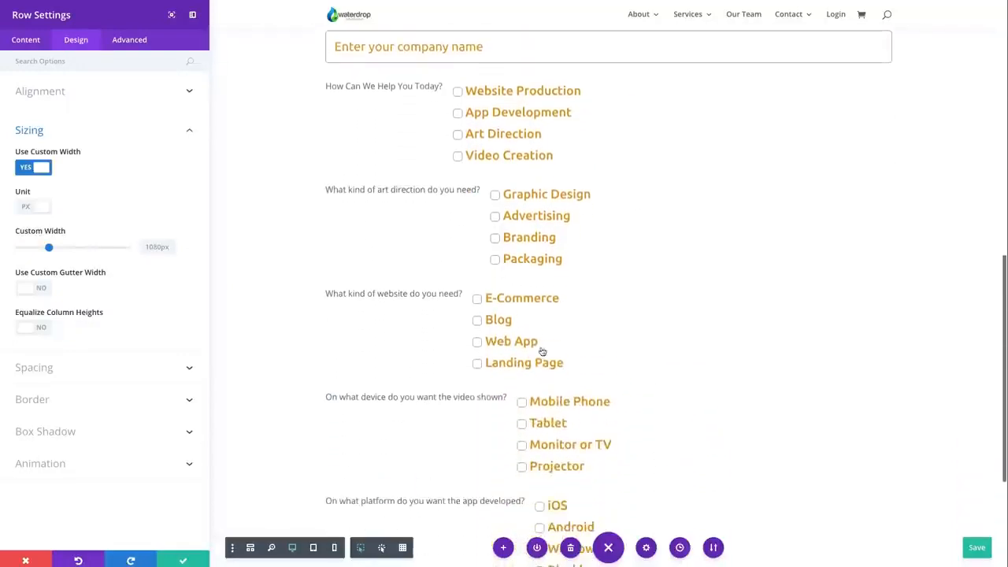
pyautogui.scroll(6, 551, 392)
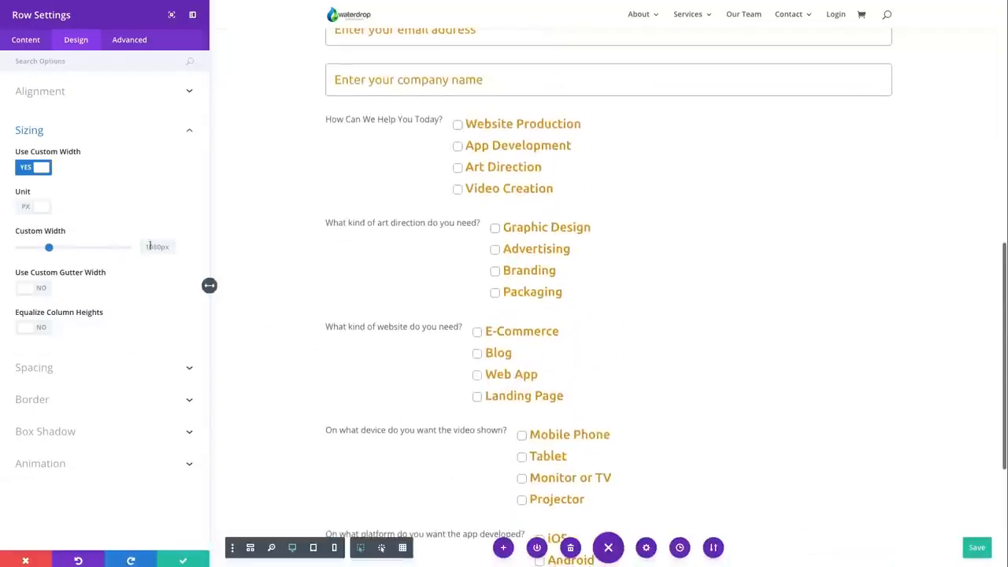
# Narrow the row's custom width to 500px, and reduce it further to 400px
pyautogui.moveTo(50, 250); pyautogui.dragTo(6, 251)
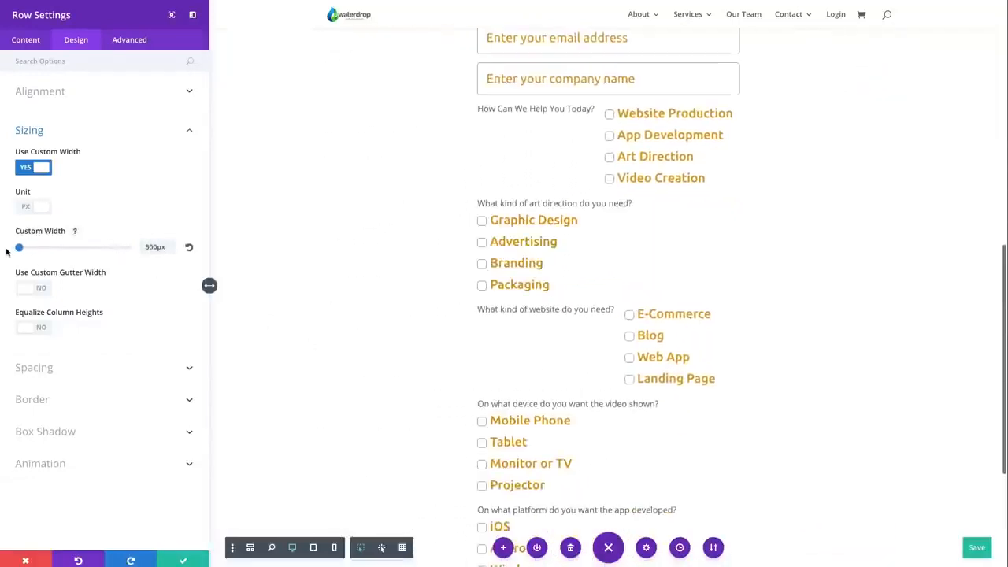
pyautogui.click(155, 246)
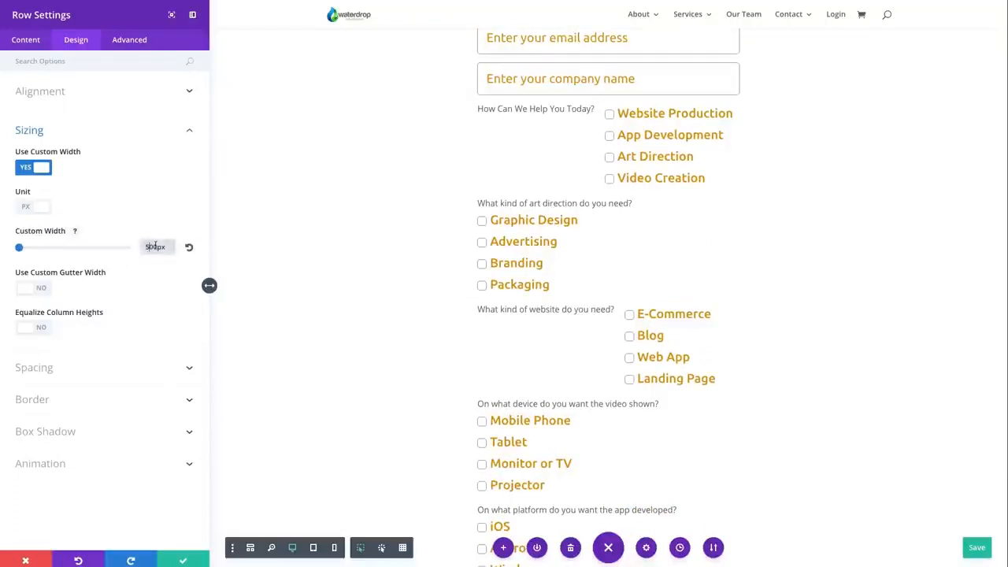
pyautogui.press('BackSpace')
pyautogui.write('4')
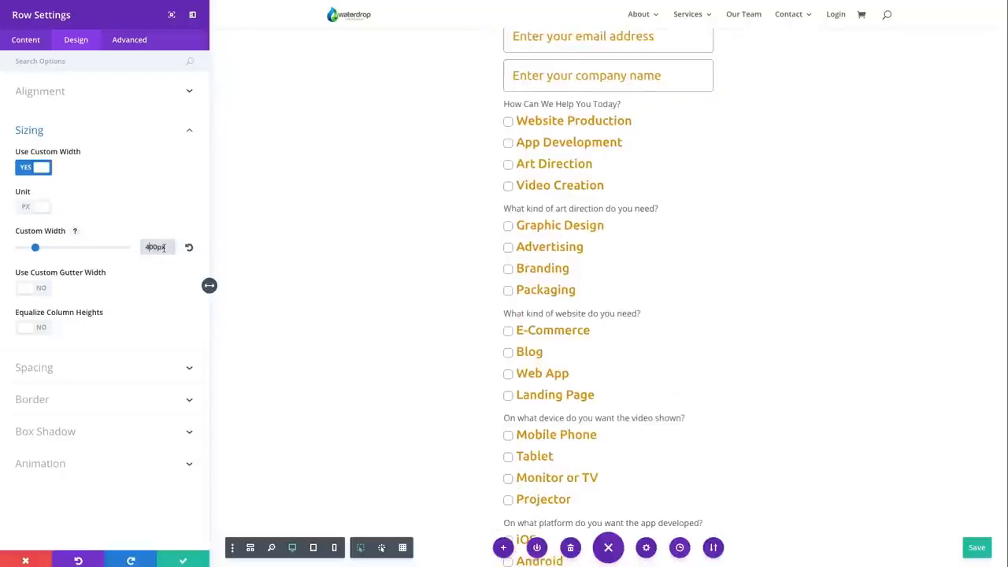
# Look over the narrow form from its title through its questions, and close the row settings without saving the changes
pyautogui.scroll(2, 554, 261)
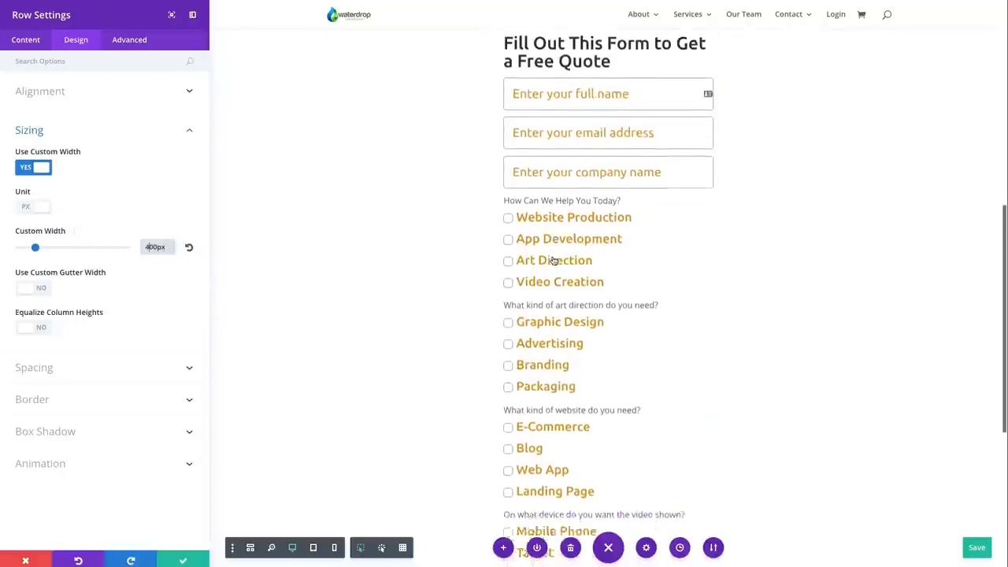
pyautogui.scroll(-3, 553, 261)
pyautogui.scroll(-2, 553, 261)
pyautogui.scroll(6, 551, 261)
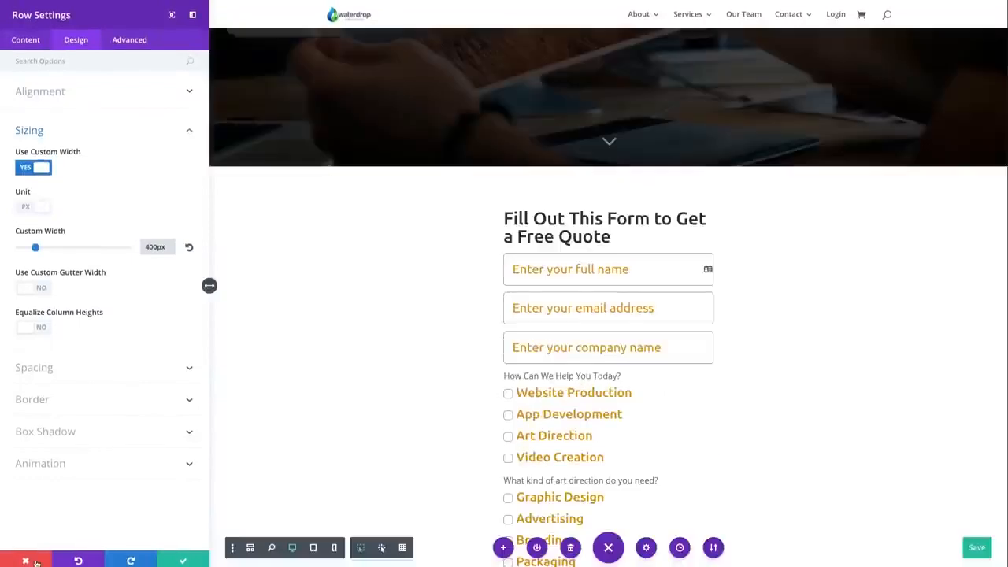
pyautogui.click(35, 561)
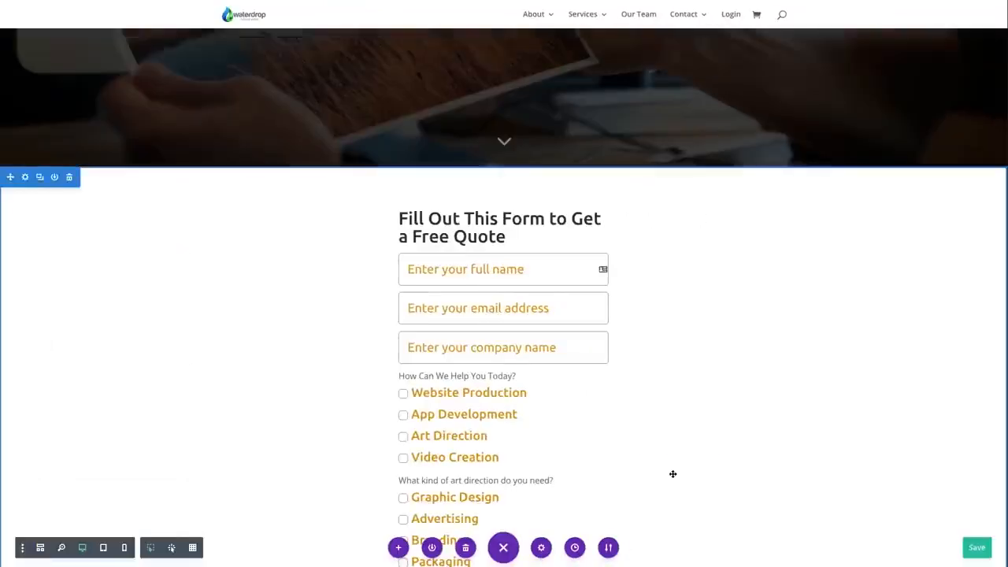